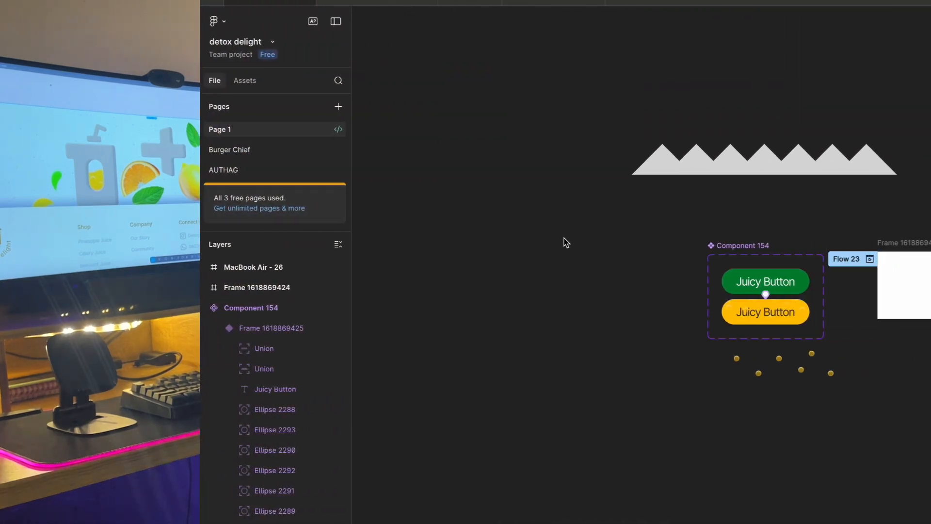
# Step: Add a text layer reading "Juicy Button" on an empty area of the canvas
pyautogui.moveTo(564, 241); pyautogui.dragTo(742, 291)
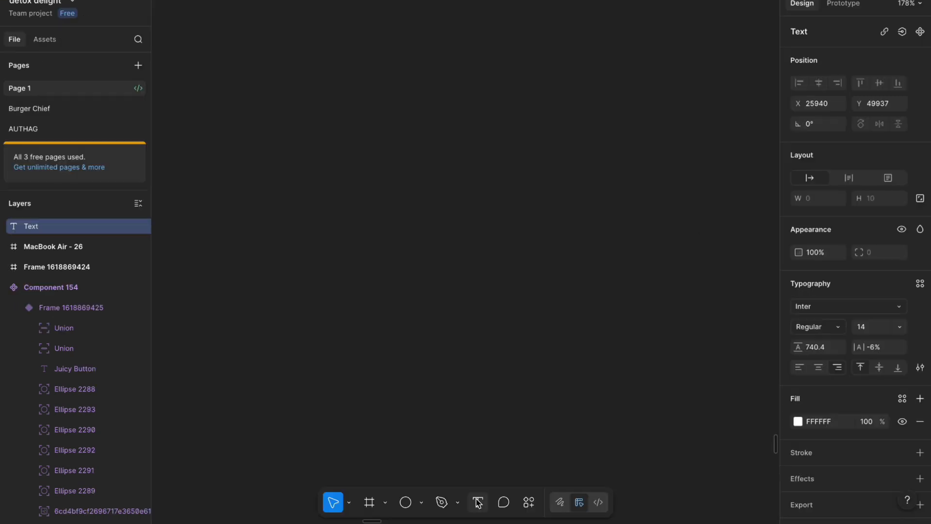
pyautogui.press('t')
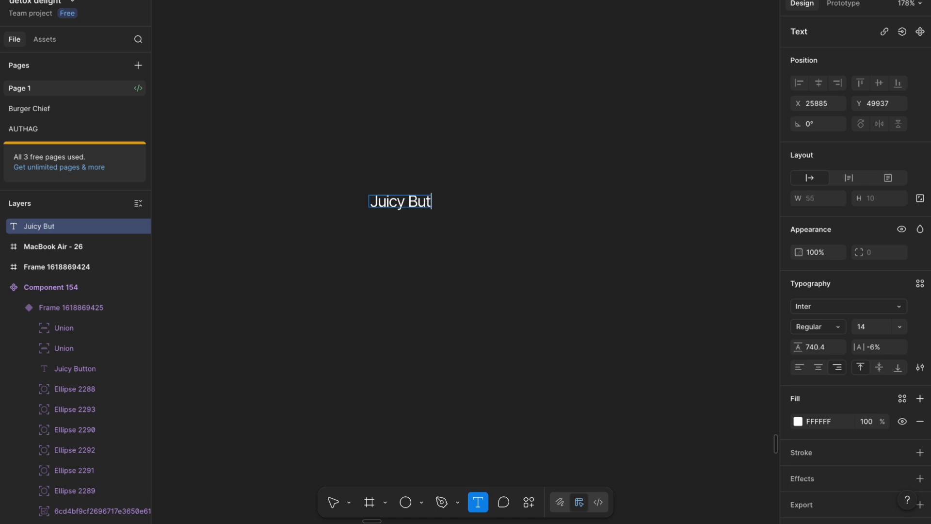
pyautogui.write('ton')
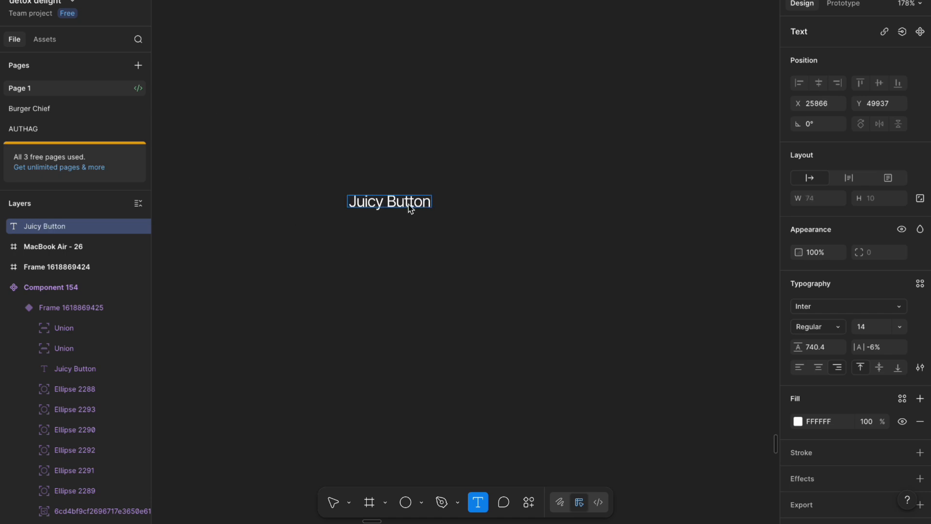
pyautogui.scroll(5, 394, 221)
pyautogui.click(403, 230)
pyautogui.click(512, 211)
pyautogui.click(416, 191)
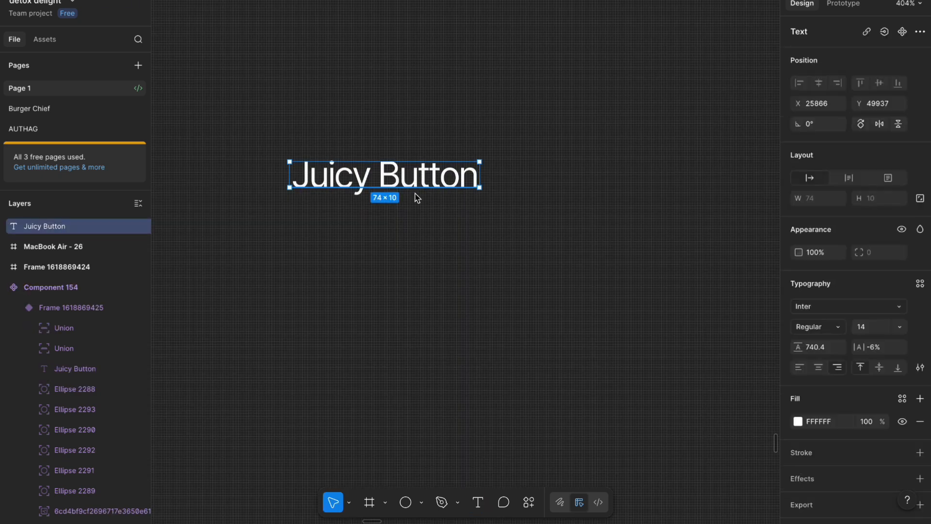
# Step: Wrap the text in an auto layout frame and give the frame a dark green fill, about 008D07
pyautogui.hotkey('shift', 'a')
pyautogui.scroll(-1, 921, 399)
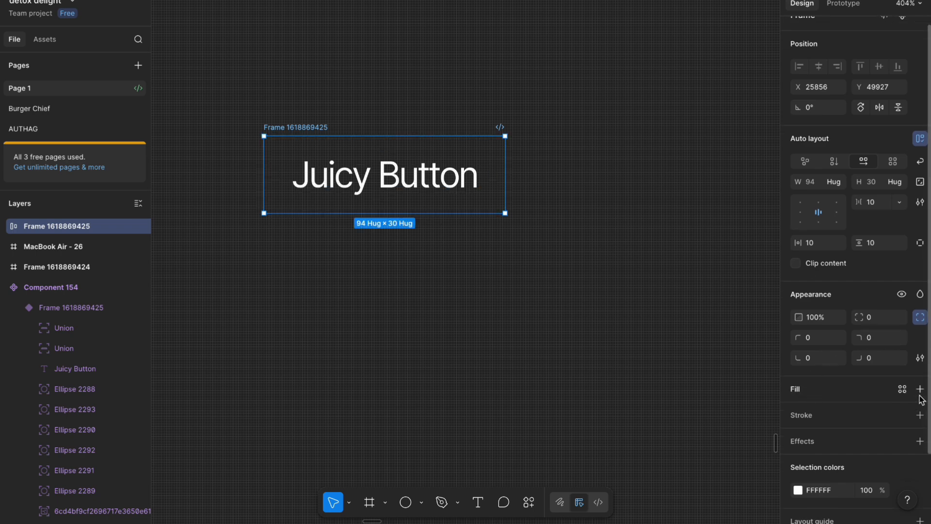
pyautogui.click(920, 388)
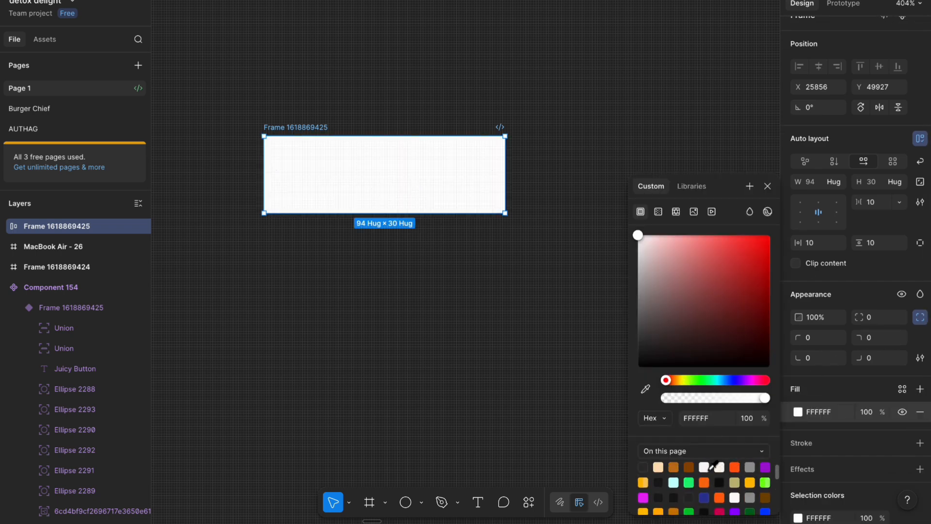
pyautogui.click(691, 381)
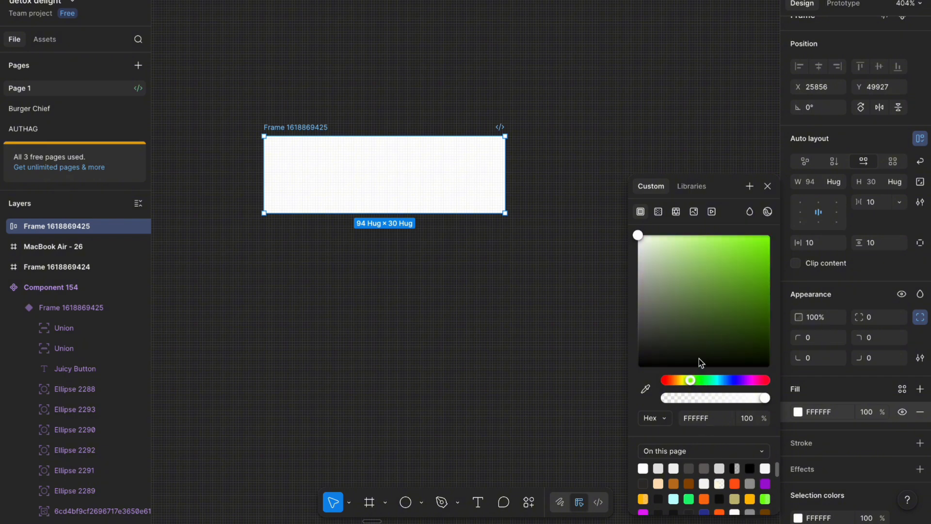
pyautogui.moveTo(749, 287); pyautogui.dragTo(819, 299)
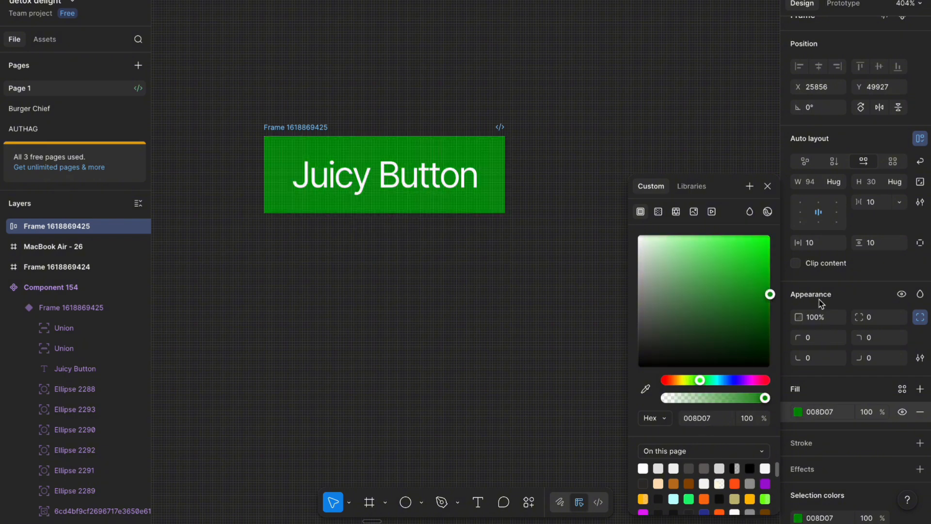
pyautogui.click(517, 292)
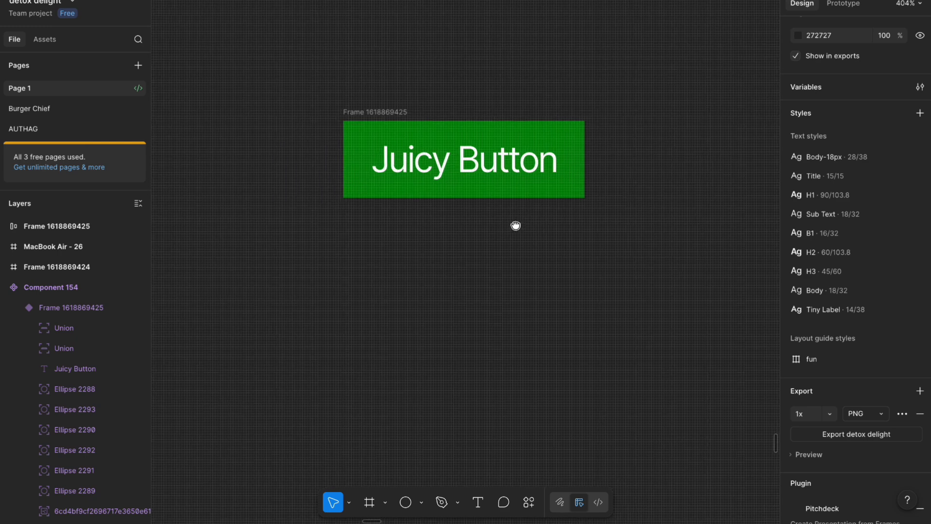
pyautogui.scroll(3, 513, 224)
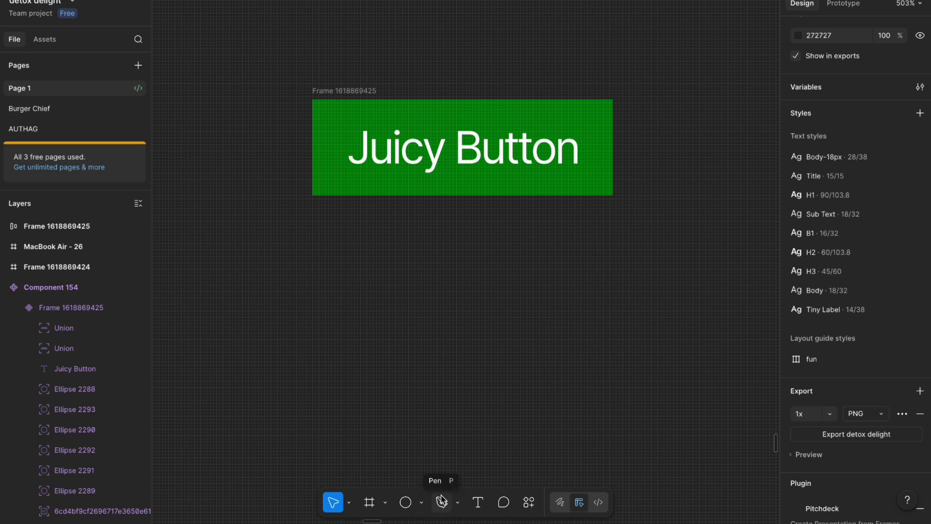
# Step: Insert a 100 × 100 triangle with the Polygon tool just below the green button
pyautogui.click(421, 502)
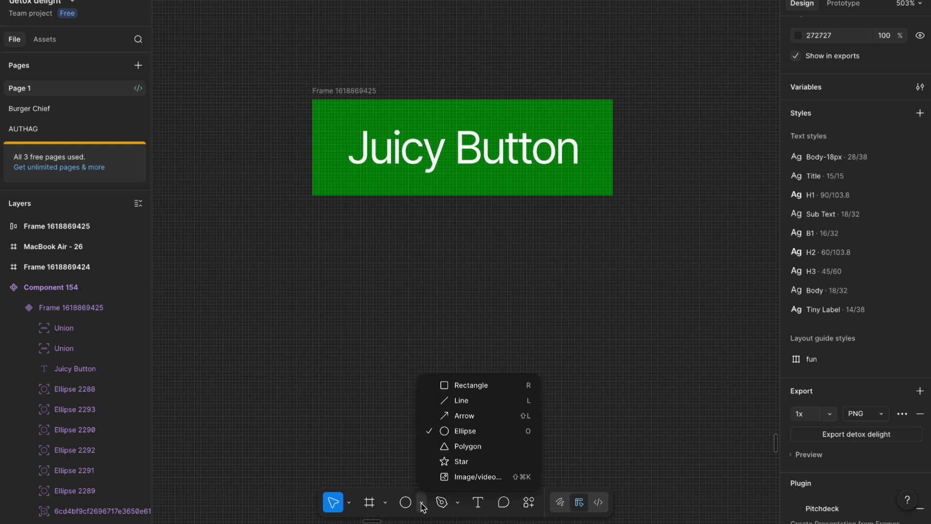
pyautogui.click(460, 446)
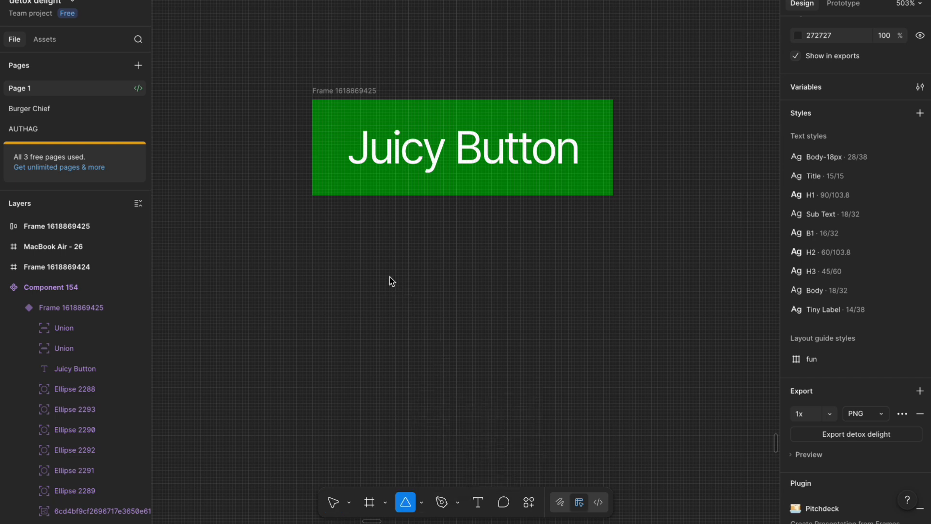
pyautogui.scroll(-2, 417, 303)
pyautogui.scroll(1, 415, 291)
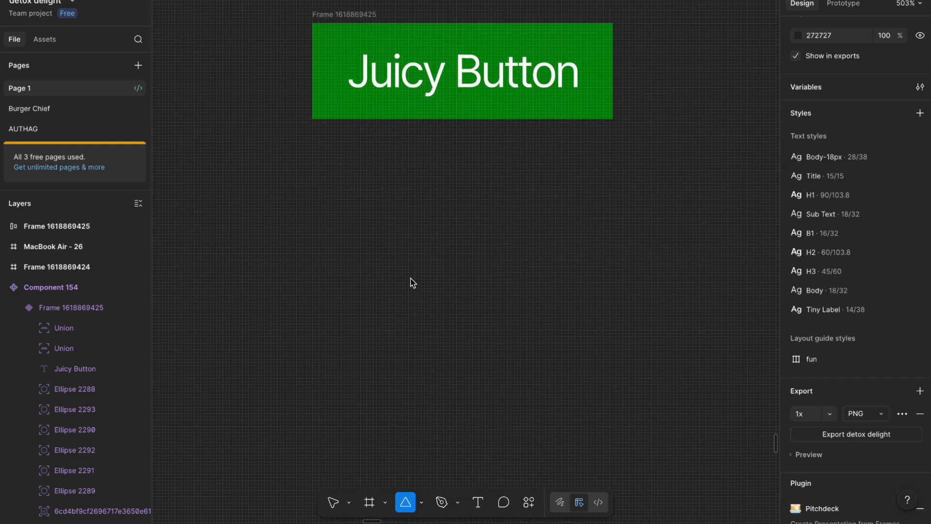
pyautogui.click(382, 232)
pyautogui.scroll(-3, 384, 213)
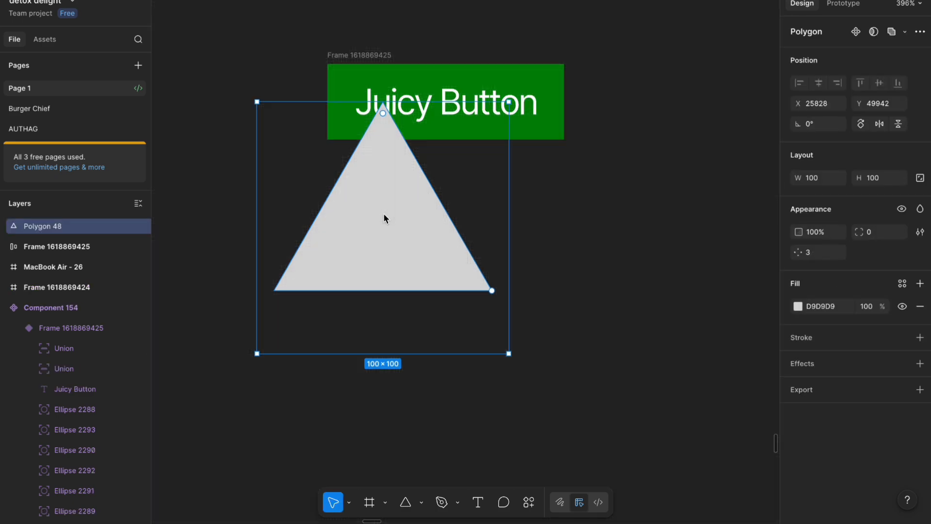
# Step: Scale the triangle down to about 28 × 28 and duplicate it into a row of three under the button
pyautogui.scroll(1, 387, 221)
pyautogui.press('k')
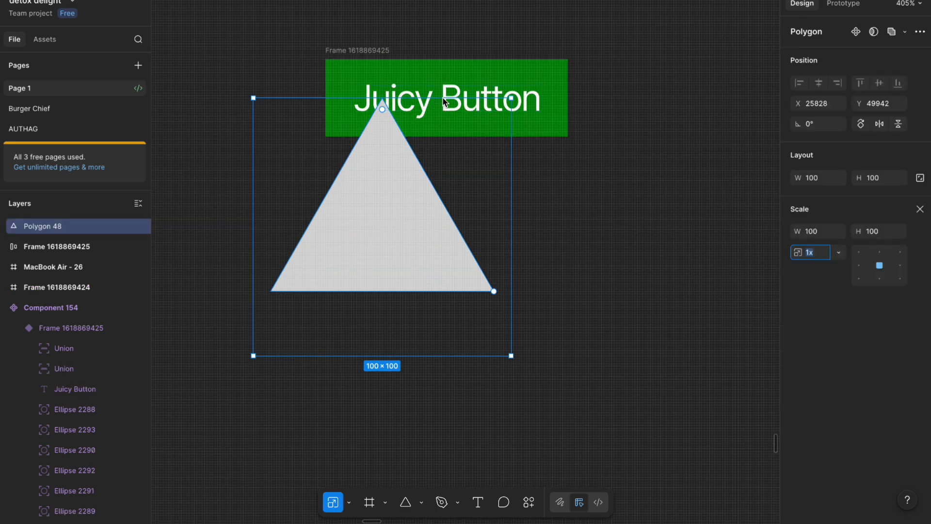
pyautogui.moveTo(443, 98); pyautogui.dragTo(438, 285)
pyautogui.moveTo(375, 292); pyautogui.dragTo(500, 204)
pyautogui.scroll(2, 364, 207)
pyautogui.scroll(3, 366, 208)
pyautogui.scroll(-4, 365, 208)
pyautogui.scroll(2, 366, 209)
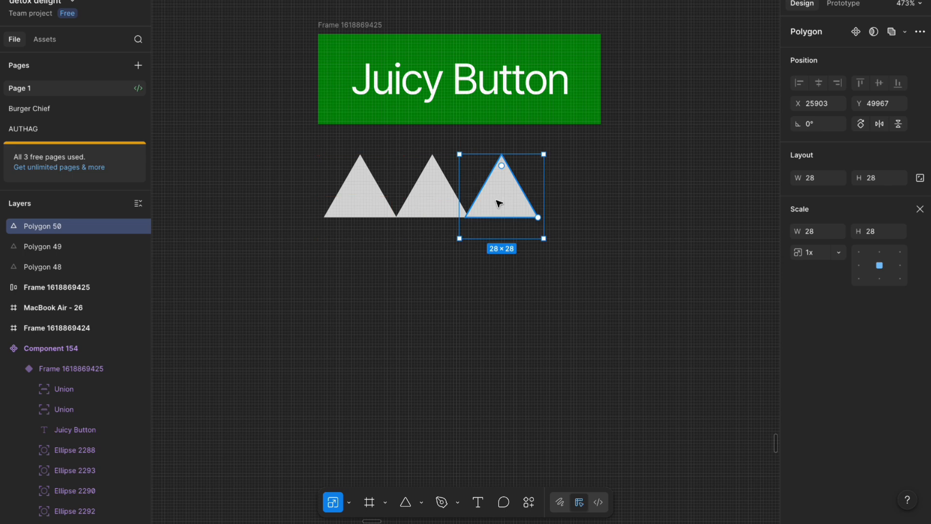
# Step: Extend the row with more copies until eleven triangles overlap side by side well past the button's width
pyautogui.moveTo(421, 198); pyautogui.dragTo(401, 200)
pyautogui.moveTo(505, 204); pyautogui.dragTo(650, 201)
pyautogui.moveTo(643, 201); pyautogui.dragTo(665, 210)
pyautogui.scroll(-3, 576, 204)
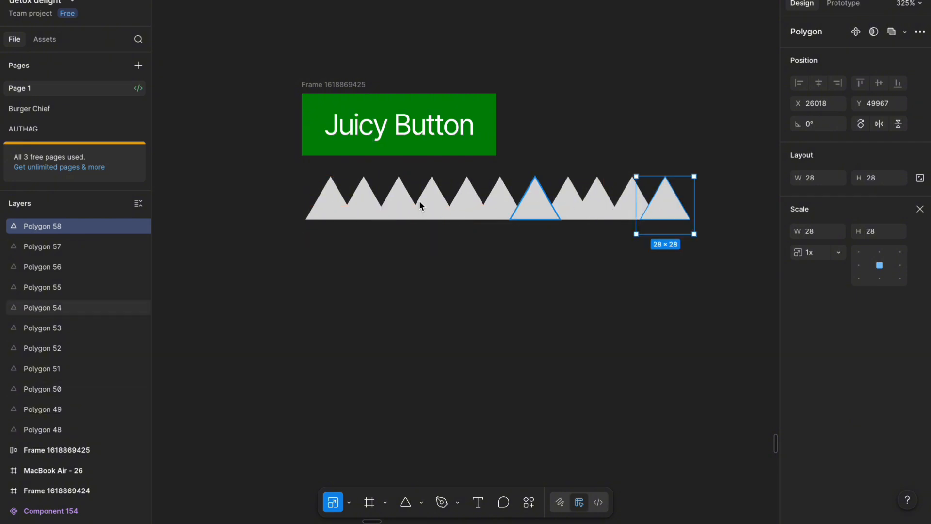
# Step: Space all eleven triangles evenly along the horizontal row
pyautogui.press('Escape')
pyautogui.moveTo(286, 174); pyautogui.dragTo(716, 219)
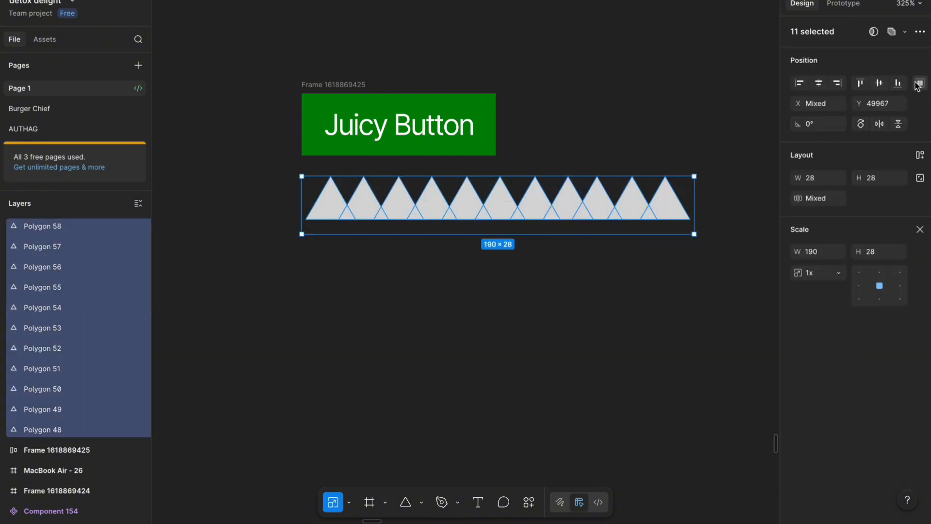
pyautogui.click(917, 84)
pyautogui.click(809, 141)
pyautogui.scroll(2, 467, 232)
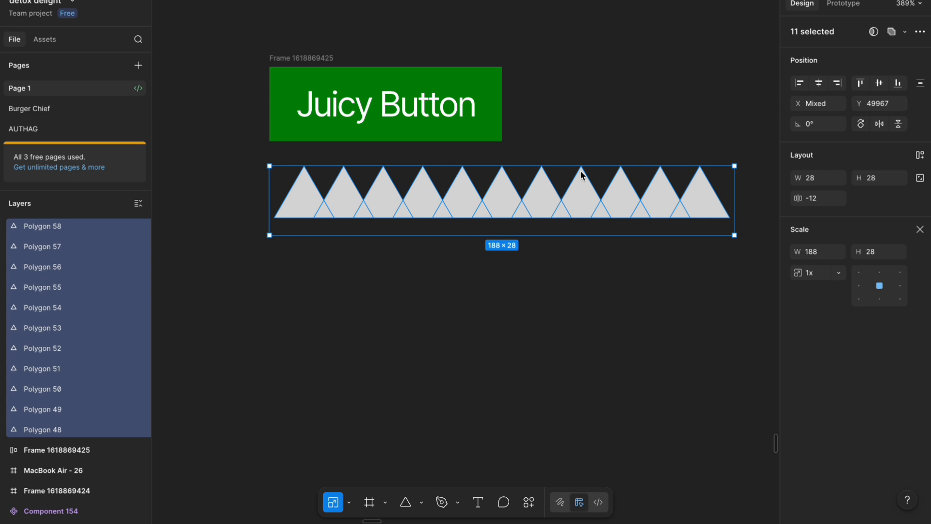
# Step: Reduce the height of all the triangles to about 23
pyautogui.moveTo(586, 165)
pyautogui.mouseDown()
pyautogui.moveTo(596, 197)
pyautogui.moveTo(591, 179)
pyautogui.mouseUp()
pyautogui.hotkey('ctrl', 'z')
pyautogui.press('v')
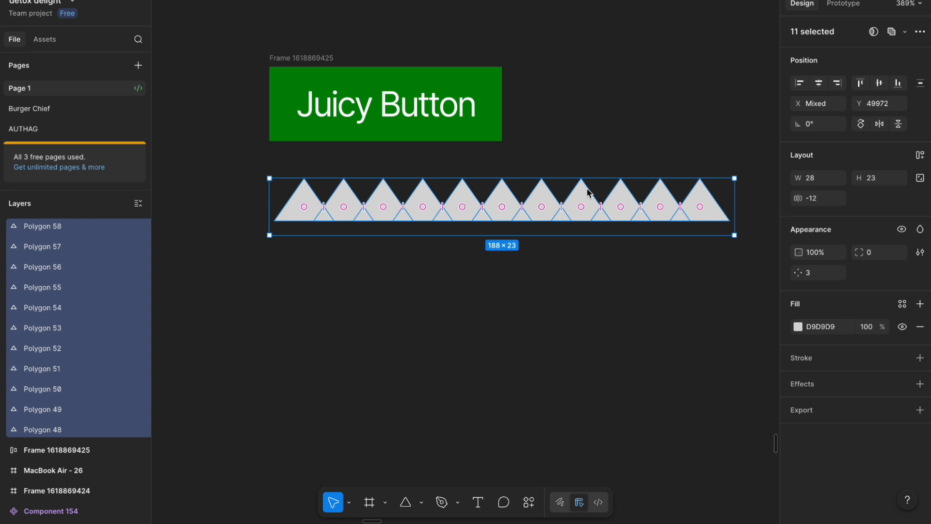
pyautogui.moveTo(539, 206); pyautogui.dragTo(462, 207)
pyautogui.click(529, 207)
pyautogui.hotkey('ctrl', 'z')
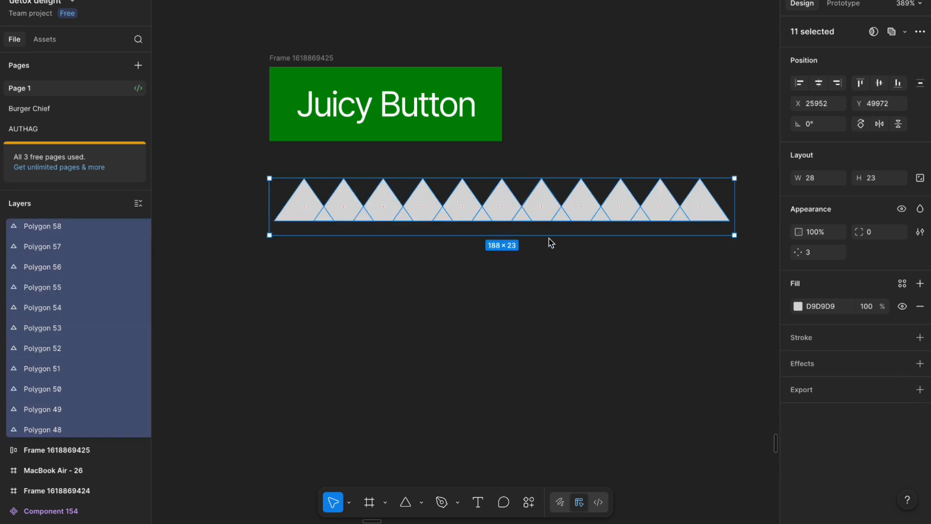
# Step: Combine the eleven triangles into one Union shape and place a copy of it above the button
pyautogui.click(905, 31)
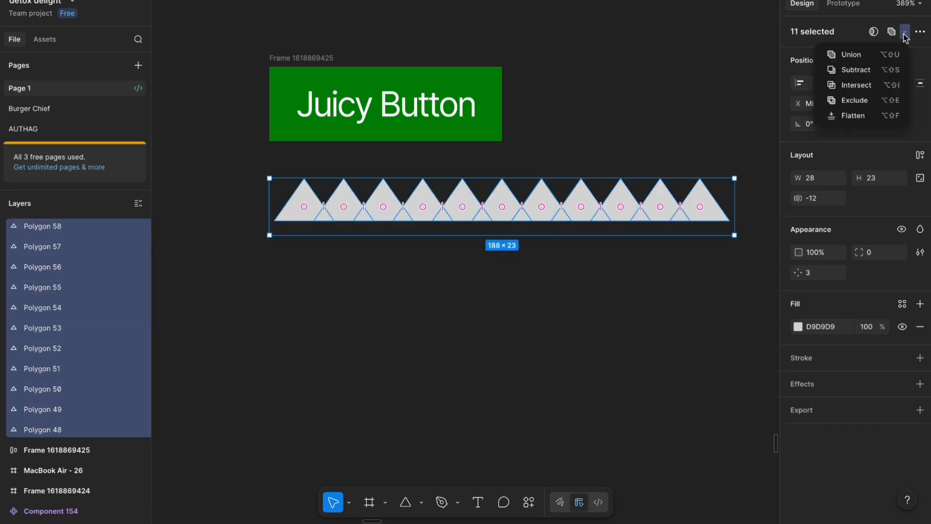
pyautogui.click(854, 54)
pyautogui.scroll(3, 509, 218)
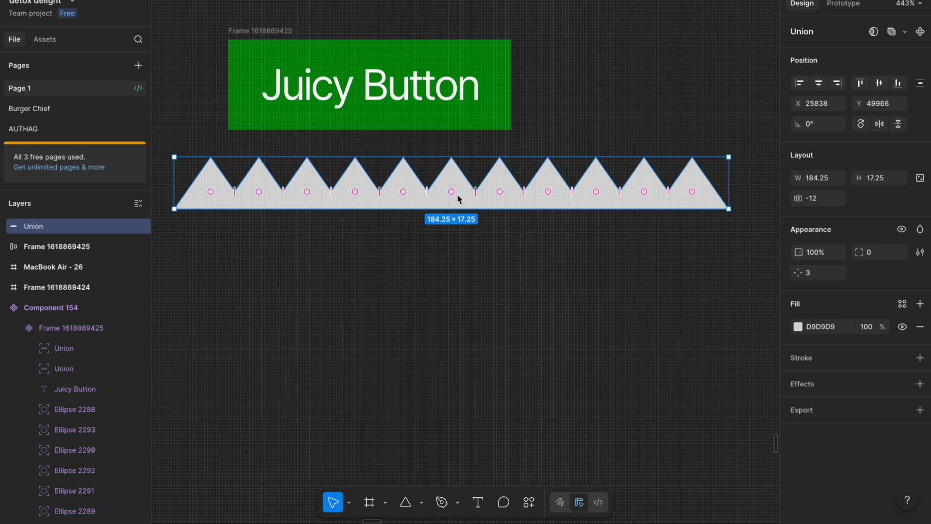
pyautogui.scroll(-3, 485, 196)
pyautogui.moveTo(492, 196); pyautogui.dragTo(488, 21)
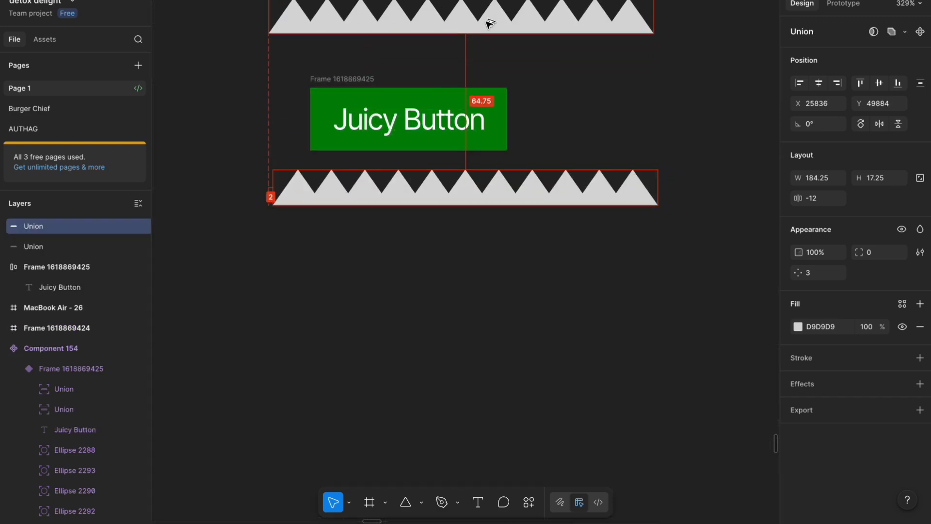
# Step: Flatten the lower zigzag union into a single vector shape
pyautogui.click(501, 189)
pyautogui.rightClick(501, 192)
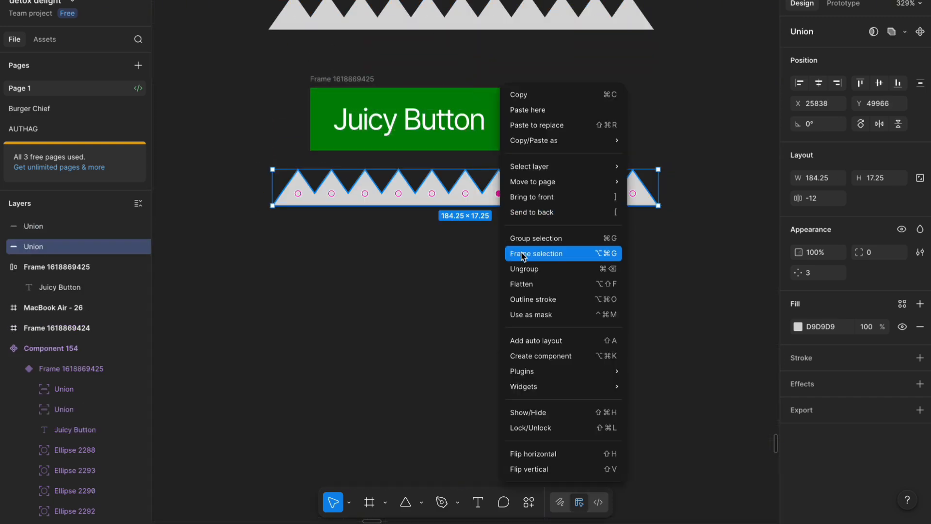
pyautogui.click(522, 284)
# Step: Pull the base edge of the flattened zigzag downward to make the shape about 37.5 high
pyautogui.scroll(1, 465, 203)
pyautogui.doubleClick(496, 207)
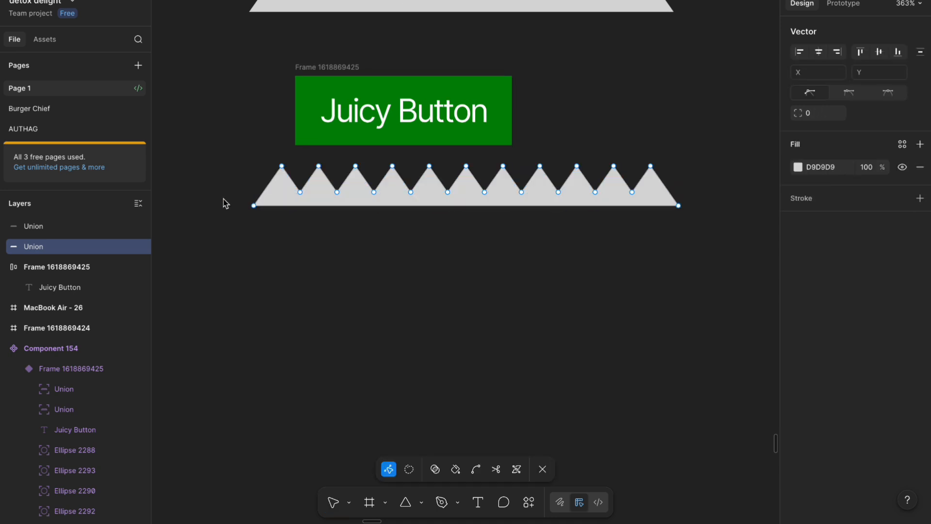
pyautogui.moveTo(225, 202); pyautogui.dragTo(692, 207)
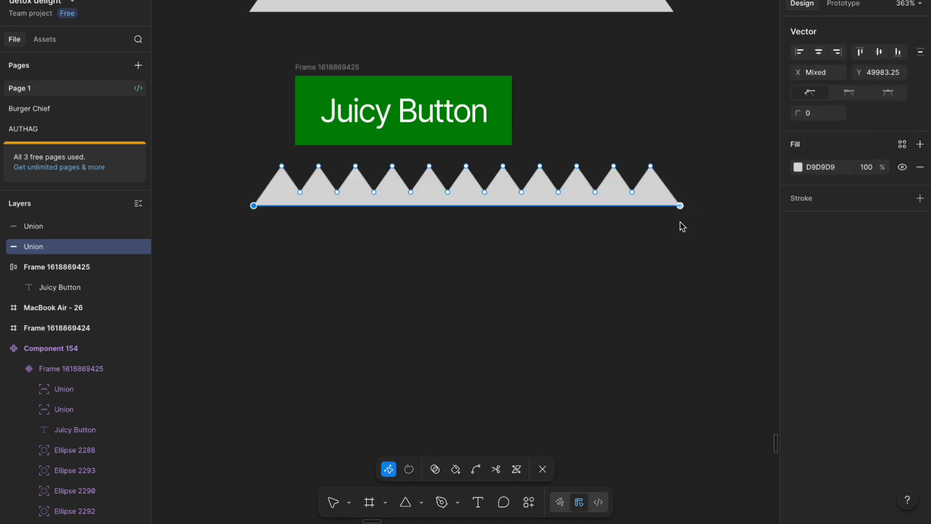
pyautogui.moveTo(625, 207); pyautogui.dragTo(622, 237)
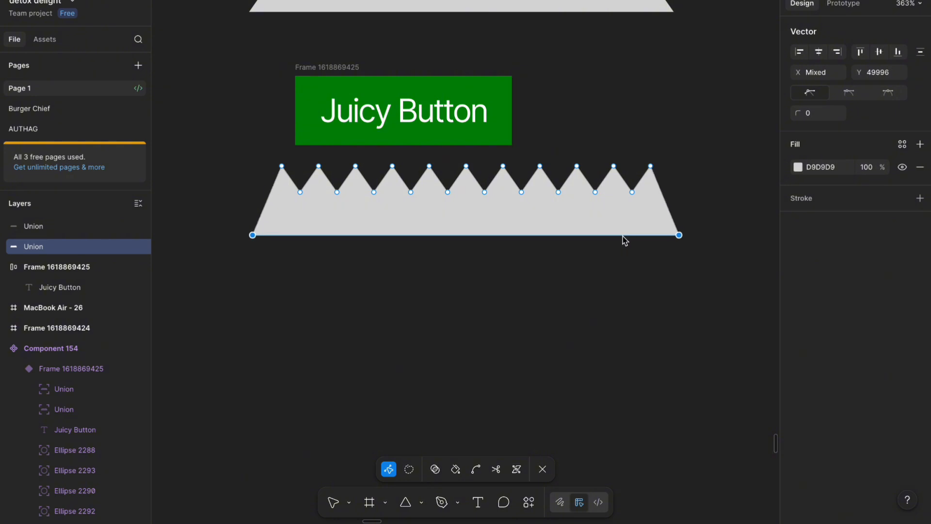
pyautogui.moveTo(569, 238); pyautogui.dragTo(570, 257)
pyautogui.press('Escape')
pyautogui.press('Escape')
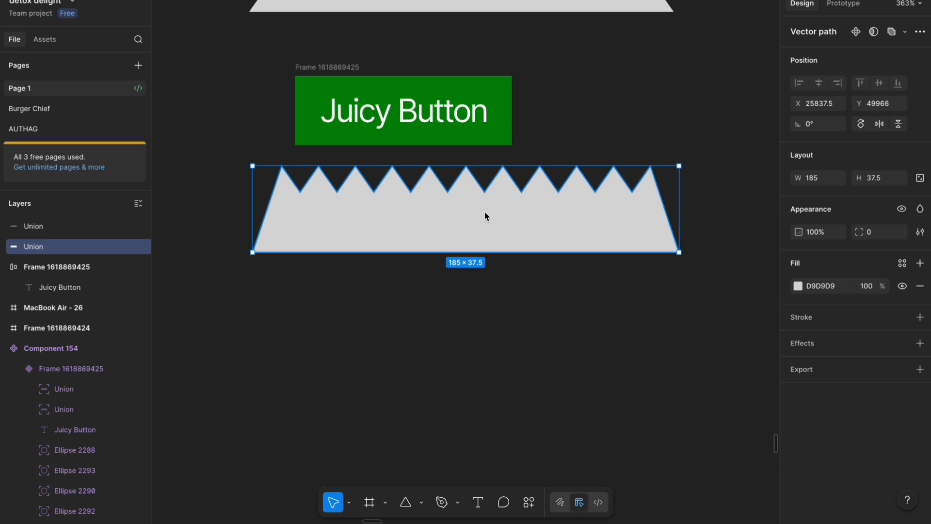
# Step: Round the zigzag's vector points and raise the valley points between the teeth to form shallow waves
pyautogui.doubleClick(414, 202)
pyautogui.moveTo(246, 158); pyautogui.dragTo(695, 242)
pyautogui.moveTo(797, 118)
pyautogui.mouseDown()
pyautogui.moveTo(853, 120)
pyautogui.moveTo(7, 127)
pyautogui.mouseUp()
pyautogui.click(517, 201)
pyautogui.moveTo(705, 208); pyautogui.dragTo(293, 190)
pyautogui.moveTo(451, 185); pyautogui.dragTo(447, 172)
pyautogui.press('Escape')
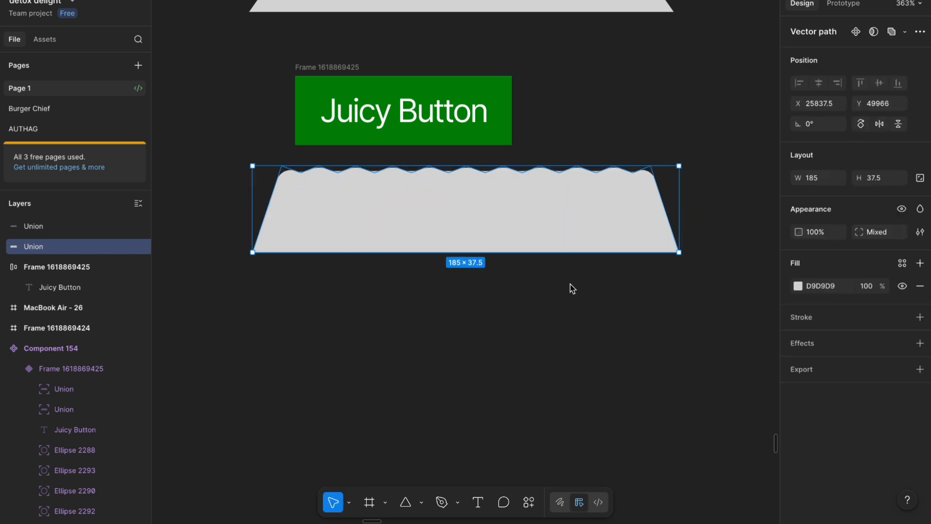
pyautogui.click(648, 122)
# Step: Stretch the wavy shape horizontally to about 286 wide
pyautogui.scroll(4, 479, 195)
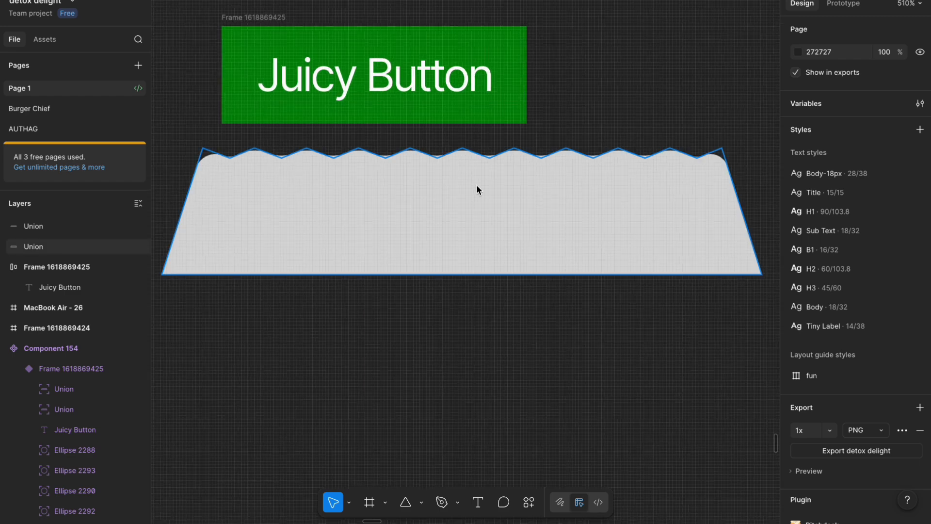
pyautogui.doubleClick(484, 169)
pyautogui.scroll(-3, 429, 158)
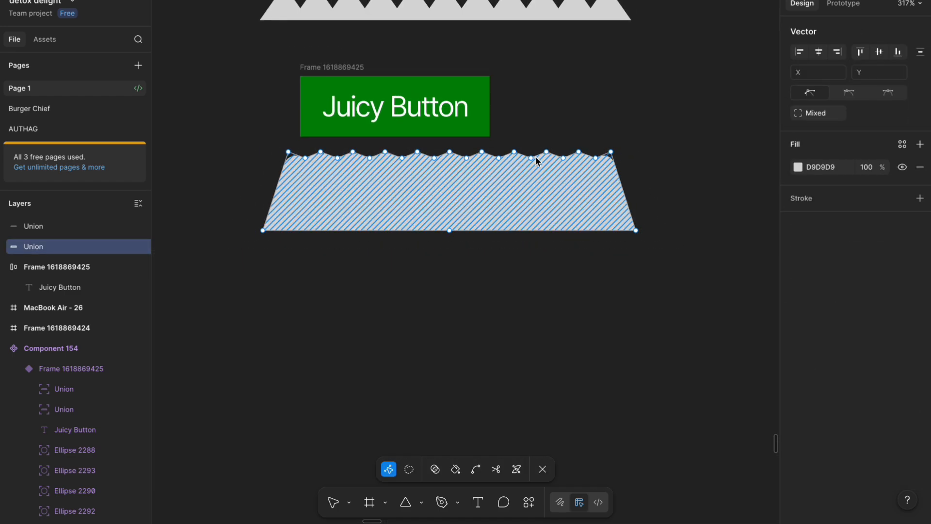
pyautogui.press('Escape')
pyautogui.moveTo(641, 187); pyautogui.dragTo(722, 192)
pyautogui.click(572, 250)
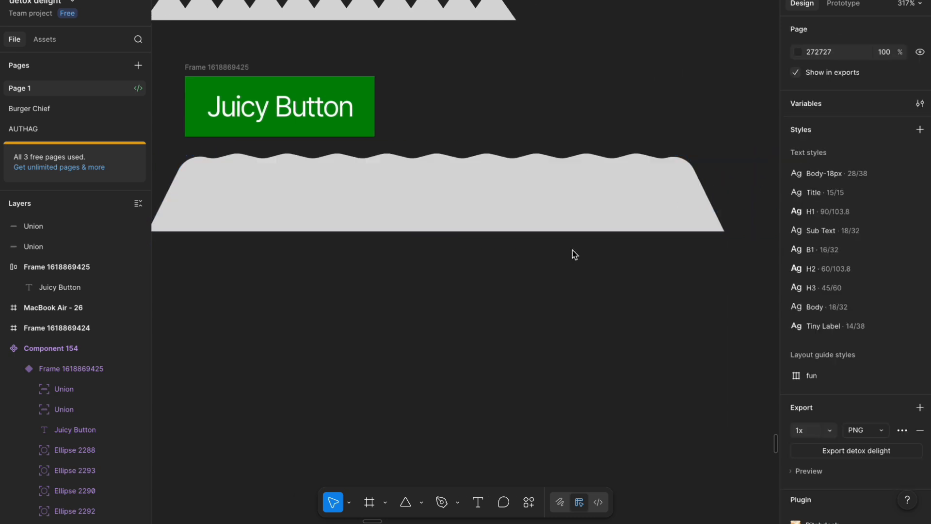
# Step: Set the wavy shape's corner smoothing to the iOS level
pyautogui.click(554, 183)
pyautogui.click(921, 233)
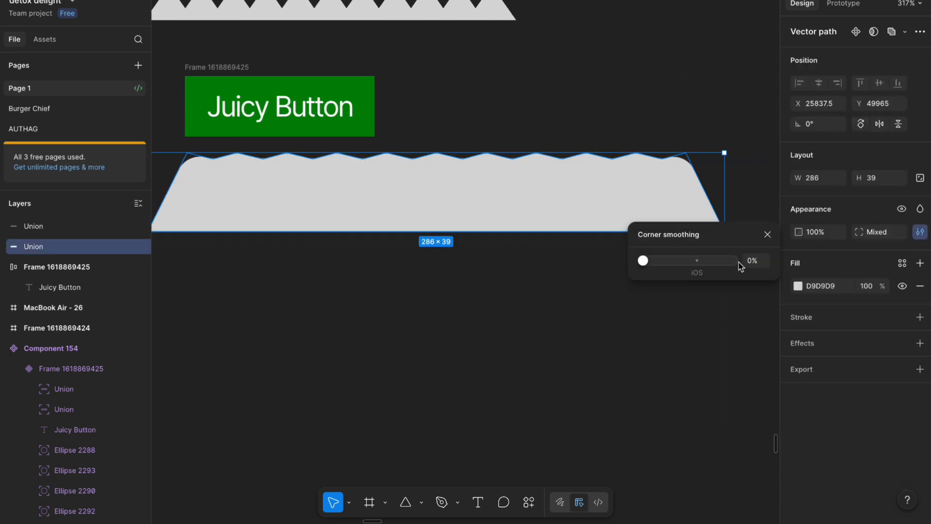
pyautogui.click(697, 261)
pyautogui.click(390, 276)
# Step: Reposition the wavy shape below the green button and lower the valley points between its crests to deepen the waves
pyautogui.moveTo(479, 217); pyautogui.dragTo(404, 211)
pyautogui.moveTo(420, 213); pyautogui.dragTo(534, 225)
pyautogui.doubleClick(435, 180)
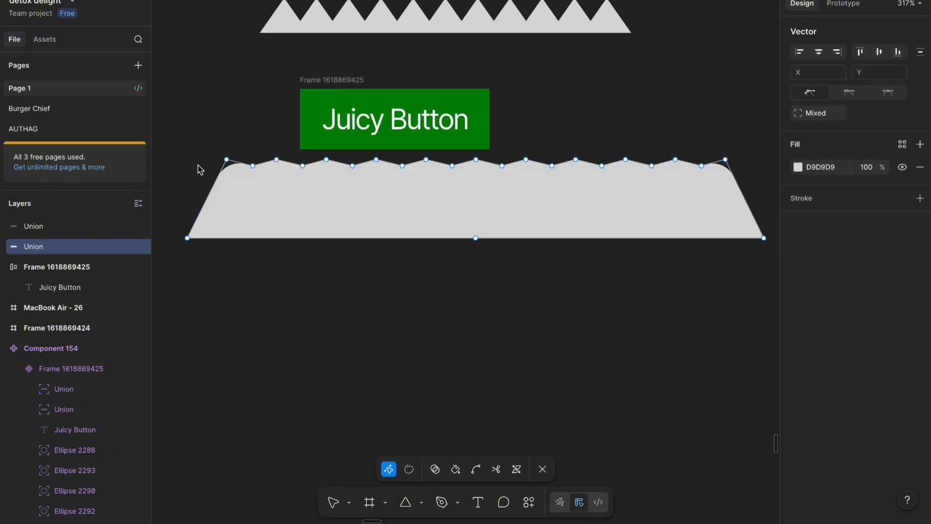
pyautogui.moveTo(199, 166); pyautogui.dragTo(716, 197)
pyautogui.moveTo(602, 165); pyautogui.dragTo(601, 176)
pyautogui.press('Escape')
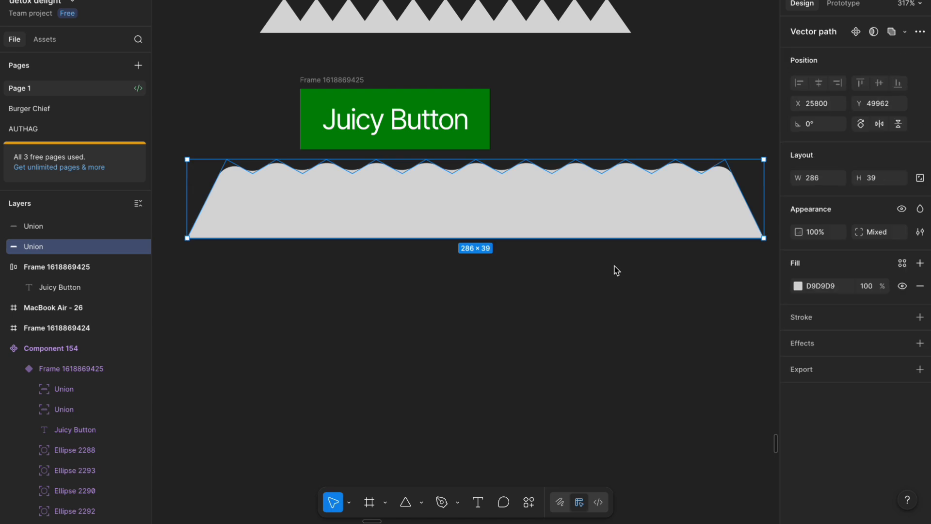
# Step: Set the wavy shape's fill colour to yellow FFCC00
pyautogui.click(621, 286)
pyautogui.scroll(4, 397, 232)
pyautogui.moveTo(655, 217)
pyautogui.mouseDown()
pyautogui.moveTo(592, 185)
pyautogui.moveTo(616, 191)
pyautogui.moveTo(507, 191)
pyautogui.mouseUp()
pyautogui.click(798, 286)
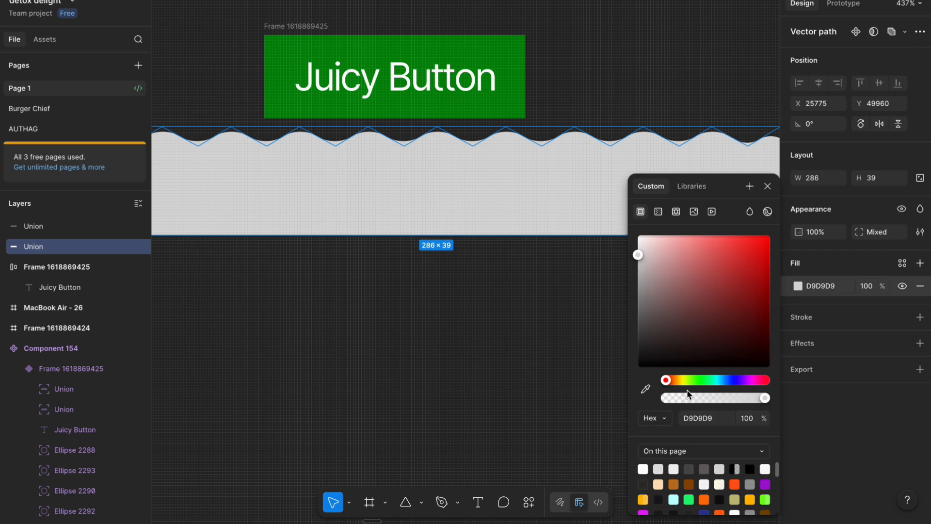
pyautogui.click(680, 382)
pyautogui.moveTo(741, 286); pyautogui.dragTo(772, 232)
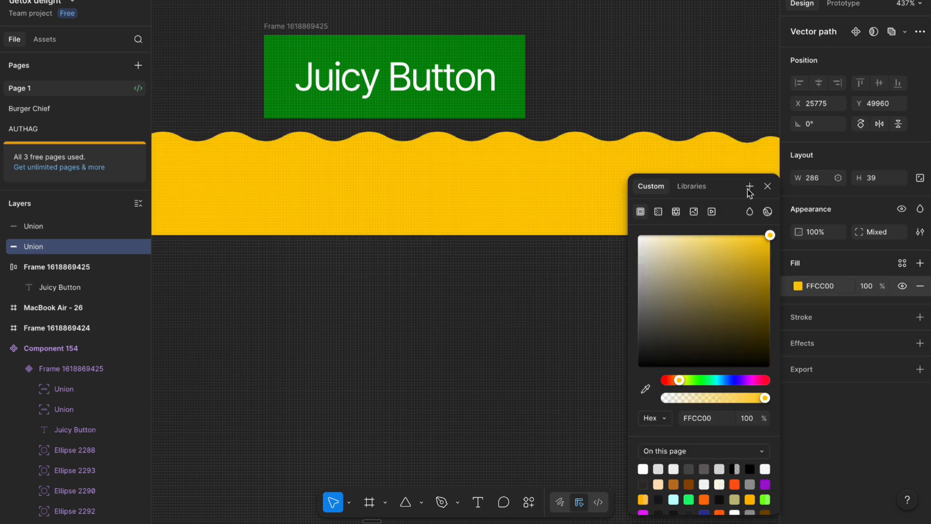
pyautogui.scroll(-3, 418, 262)
pyautogui.click(473, 284)
# Step: Add an inner shadow effect to the yellow wavy shape
pyautogui.click(409, 221)
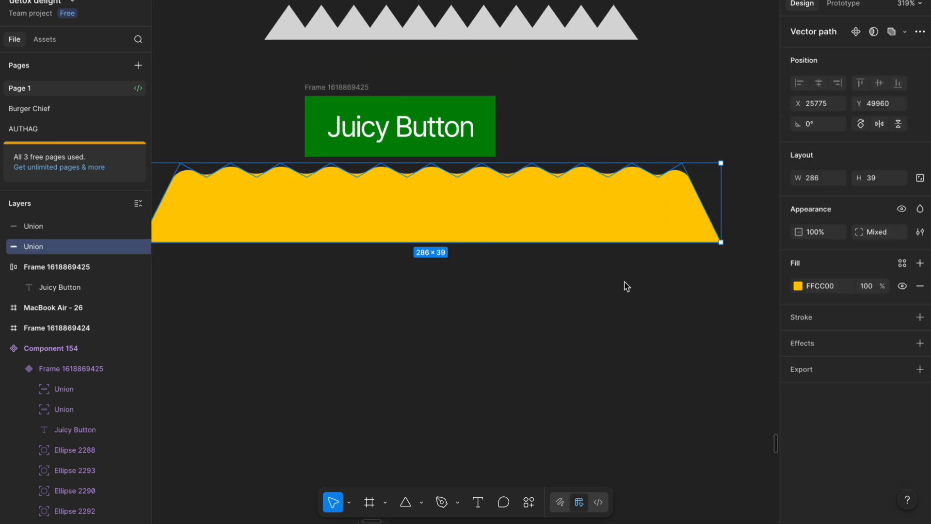
pyautogui.click(920, 346)
pyautogui.click(873, 368)
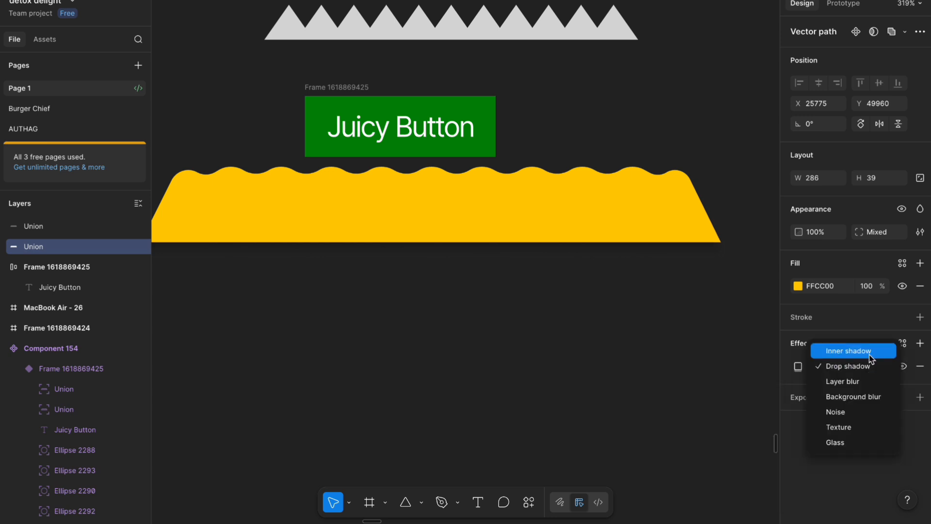
pyautogui.click(824, 350)
# Step: Sample the shape's yellow as the inner shadow colour and lighten it to FFE681 at 100% opacity
pyautogui.click(798, 368)
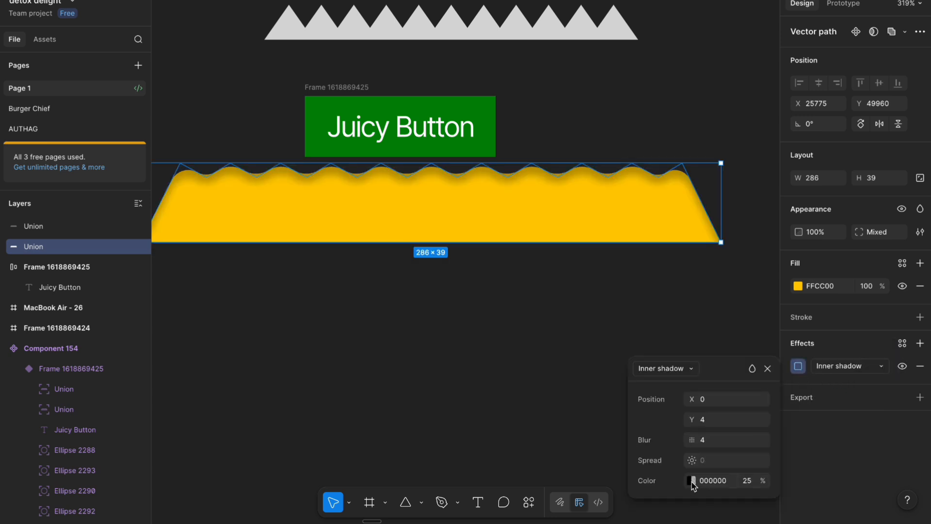
pyautogui.click(691, 481)
pyautogui.click(492, 389)
pyautogui.click(322, 224)
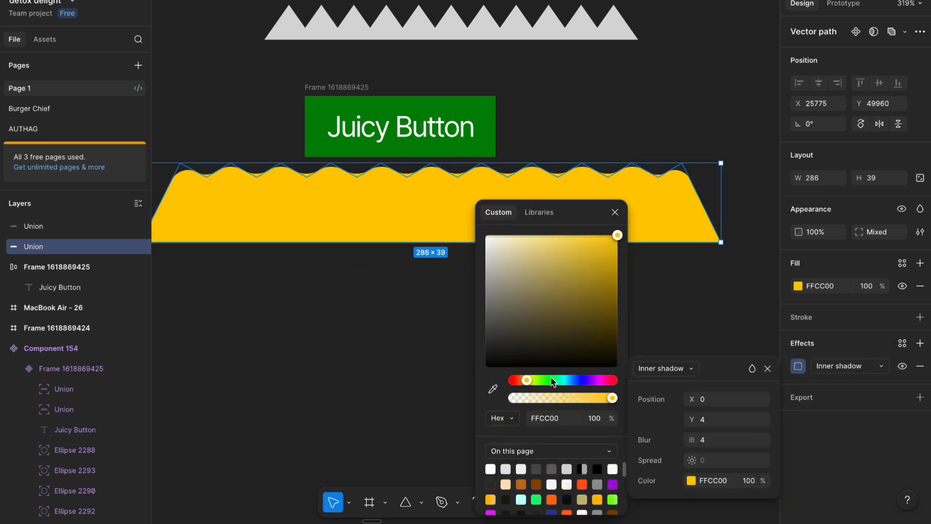
pyautogui.moveTo(585, 241); pyautogui.dragTo(554, 239)
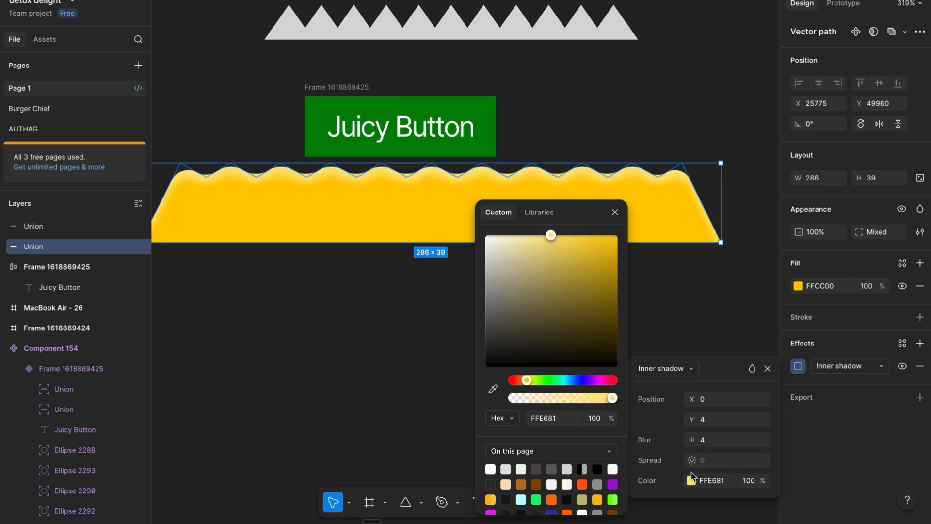
# Step: Set the inner shadow's Y offset to 3 and lighten its colour further to a pale cream
pyautogui.click(711, 423)
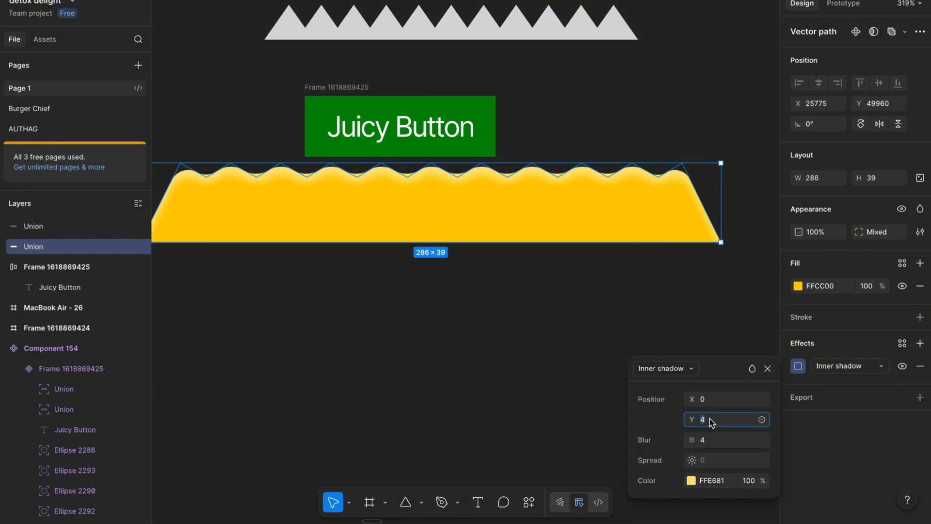
pyautogui.press('Return')
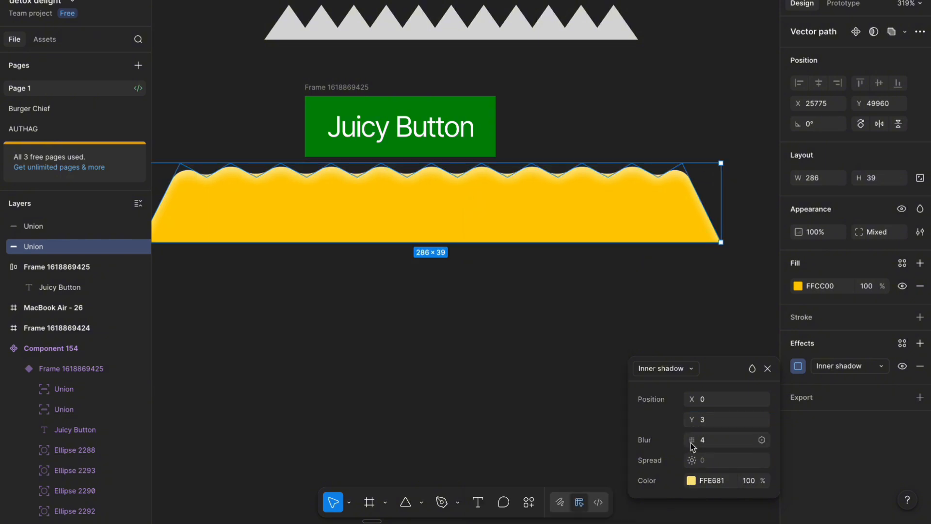
pyautogui.click(691, 480)
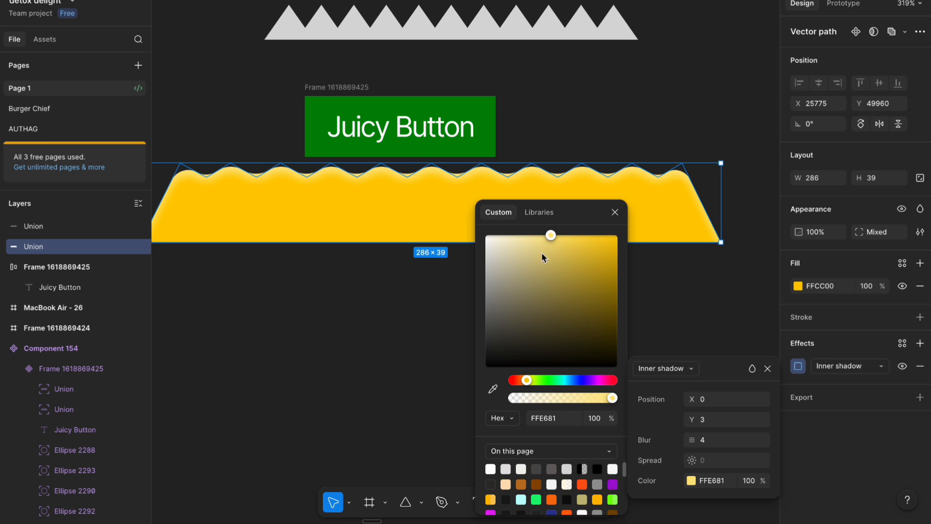
pyautogui.moveTo(550, 241); pyautogui.dragTo(507, 235)
pyautogui.click(351, 303)
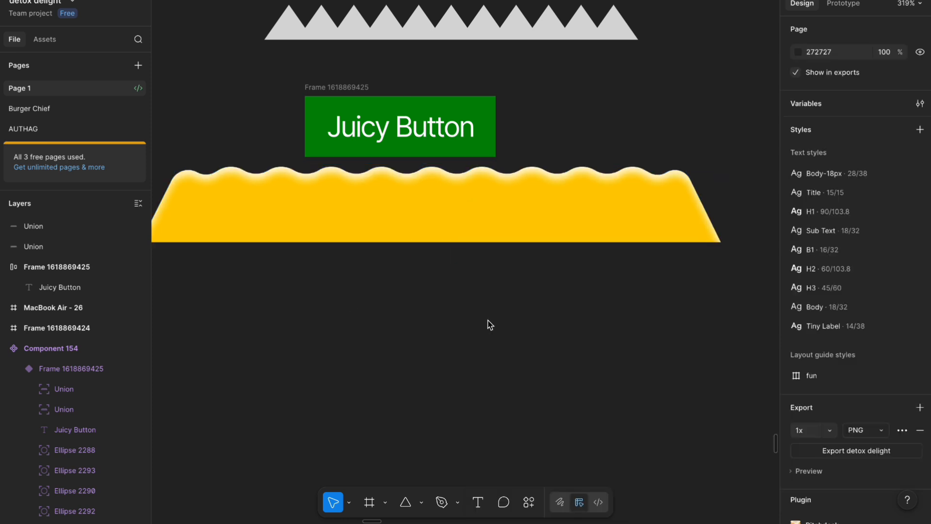
# Step: Duplicate the yellow wavy shape and raise the rear one to Y 49953 so its crests show behind the front one
pyautogui.hscroll(-2, 489, 322)
pyautogui.scroll(1, 489, 322)
pyautogui.click(633, 249)
pyautogui.hscroll(2, 621, 244)
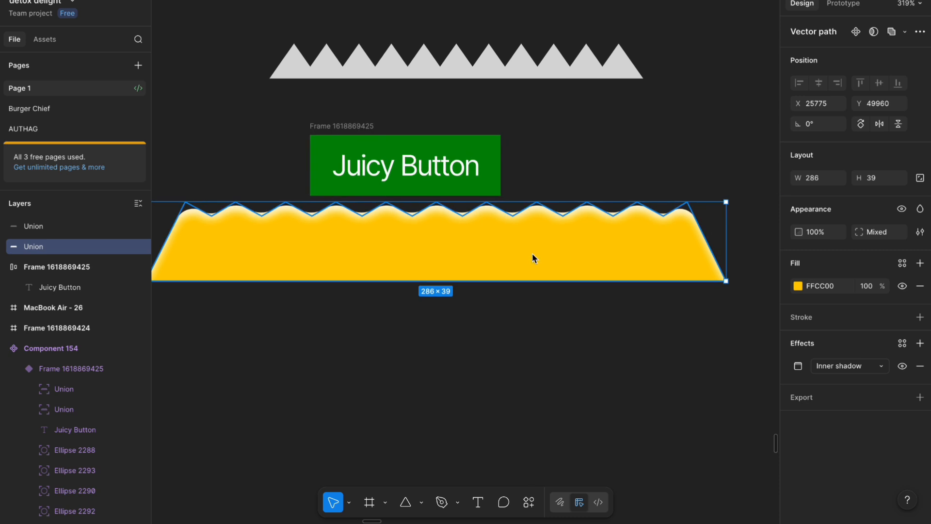
pyautogui.hotkey('ctrl', 'd')
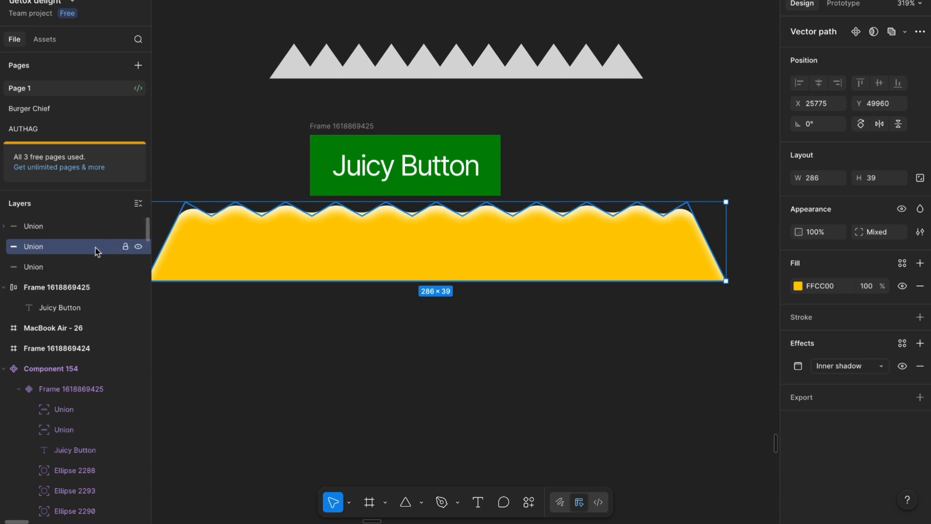
pyautogui.click(87, 264)
pyautogui.hotkey('ctrl', 'z')
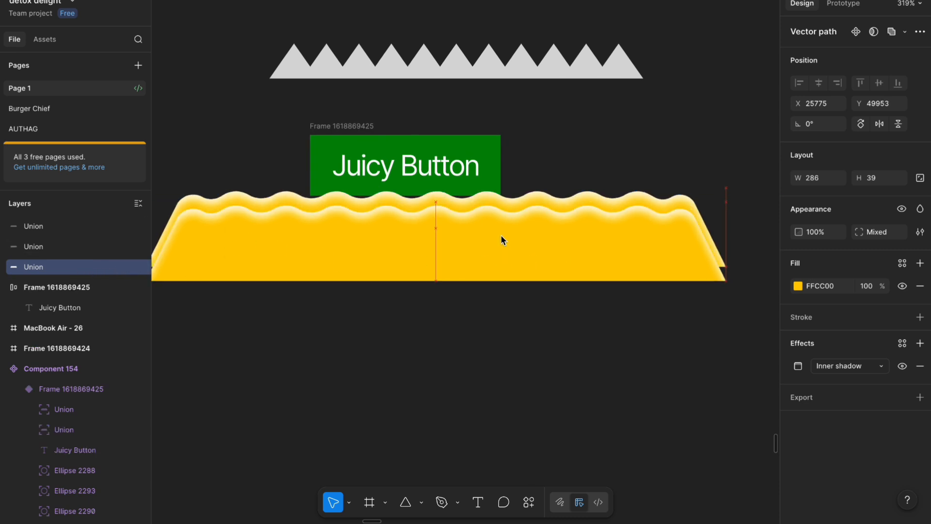
# Step: Change the rear wavy shape's fill to orange FFAE00
pyautogui.scroll(5, 537, 262)
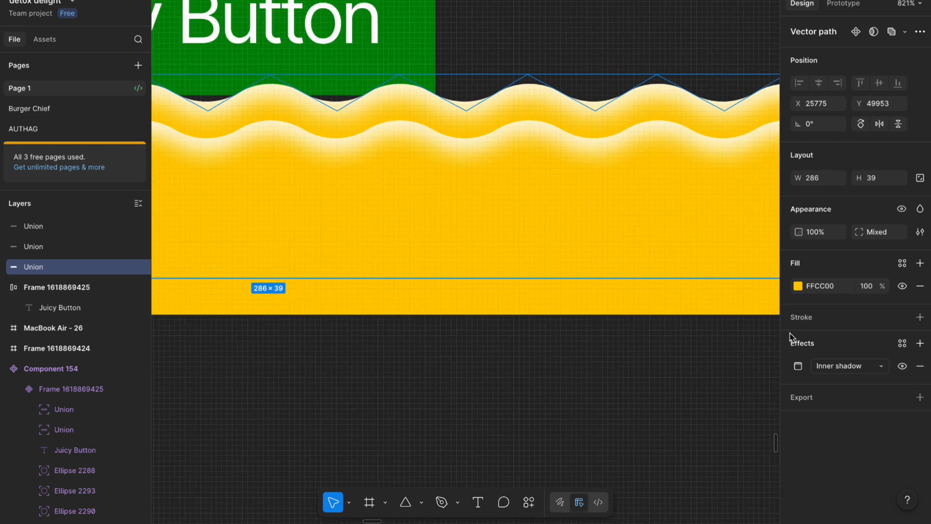
pyautogui.click(798, 287)
pyautogui.moveTo(770, 239); pyautogui.dragTo(769, 252)
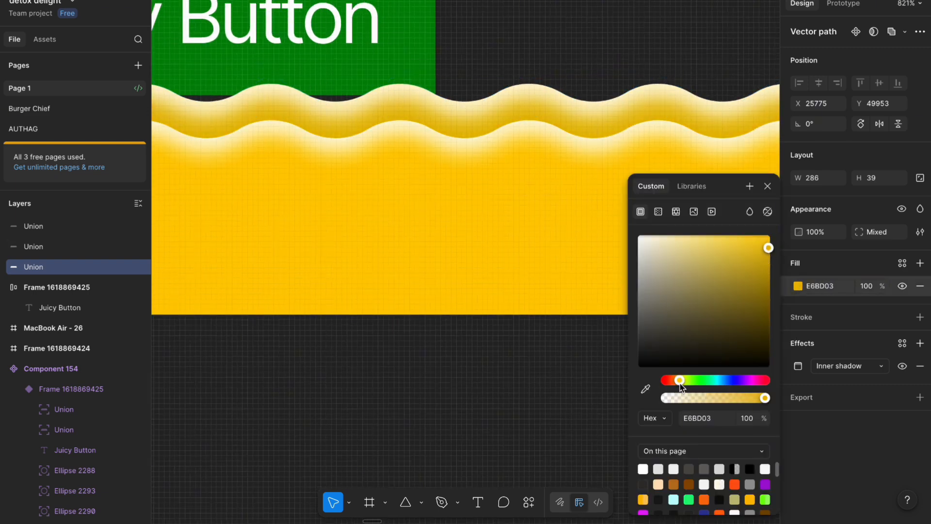
pyautogui.moveTo(680, 383); pyautogui.dragTo(679, 387)
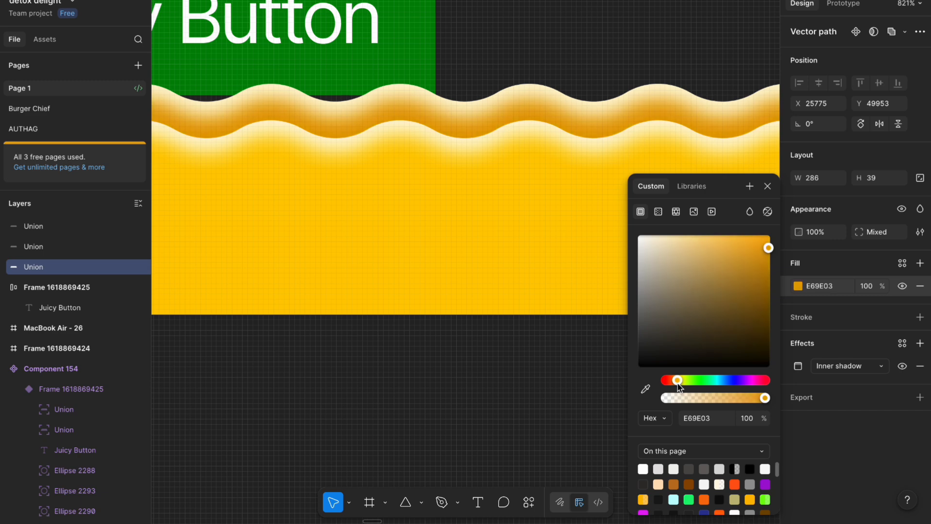
pyautogui.moveTo(765, 263); pyautogui.dragTo(771, 234)
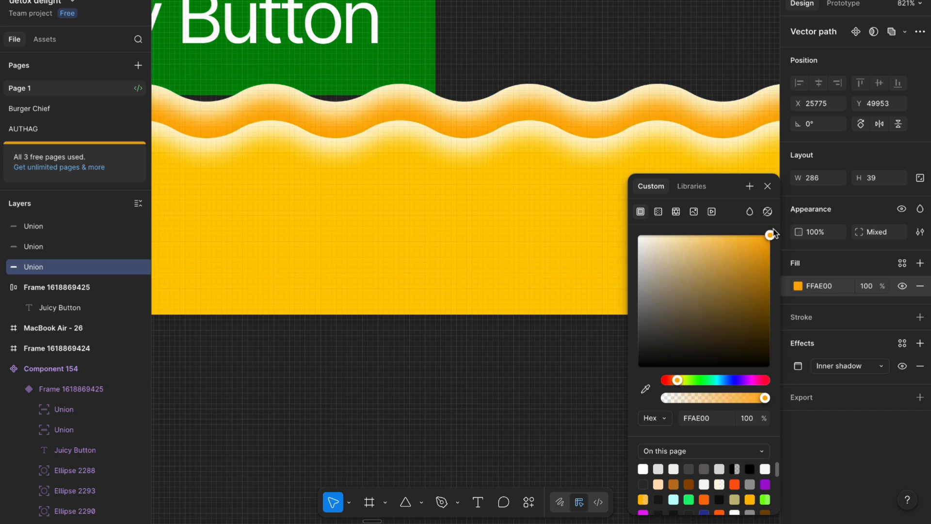
pyautogui.scroll(-5, 528, 307)
pyautogui.click(549, 386)
pyautogui.scroll(-3, 548, 388)
pyautogui.scroll(3, 486, 370)
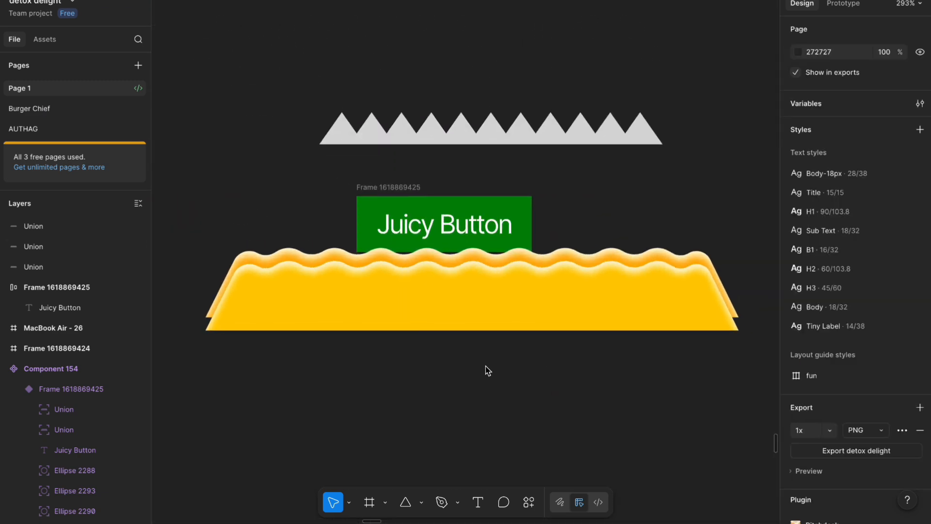
# Step: Move the front yellow wave up so it exactly covers the orange wave
pyautogui.click(524, 296)
pyautogui.click(563, 373)
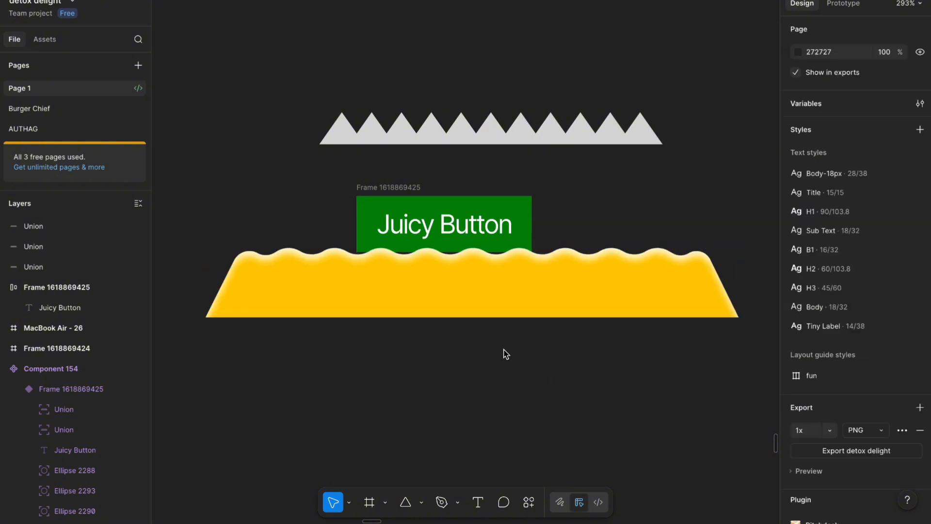
# Step: Place an ellipse, scale it down proportionally to 12 × 12, and position it on the yellow wave below the crests
pyautogui.scroll(5, 503, 351)
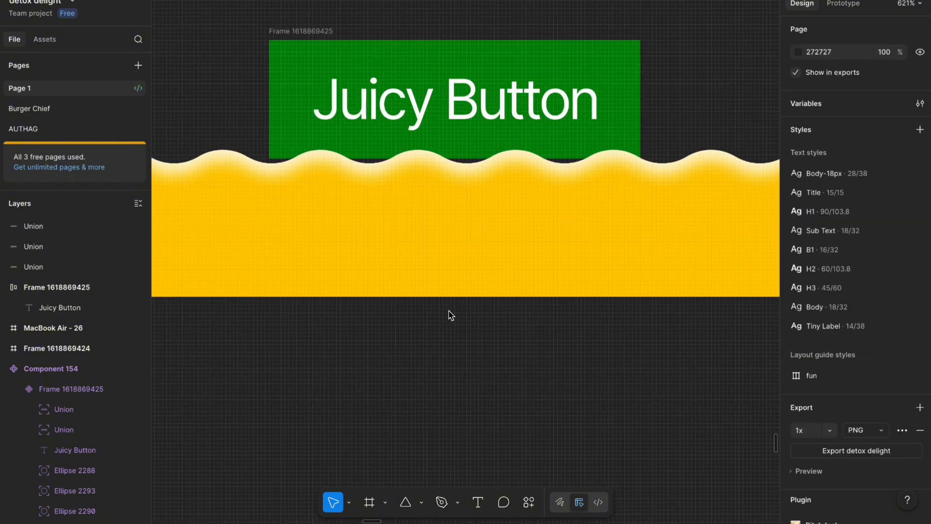
pyautogui.click(422, 502)
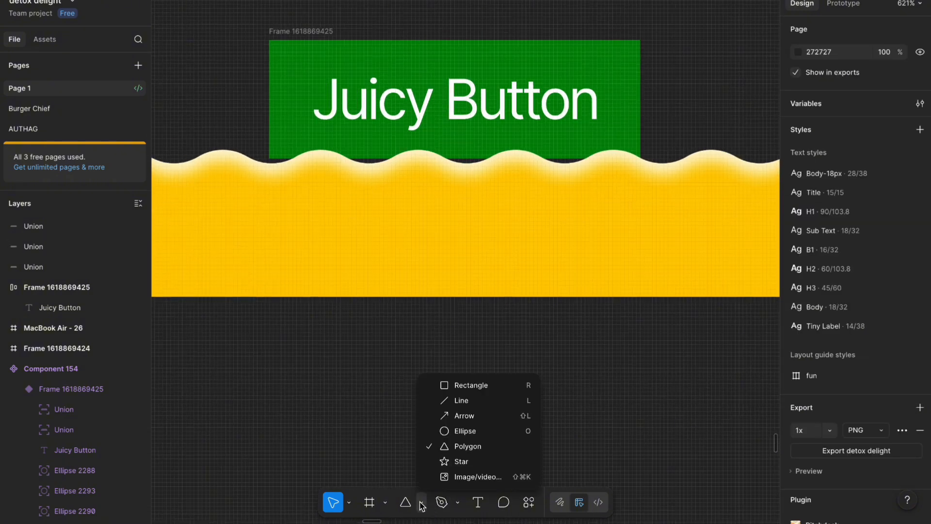
pyautogui.click(493, 432)
pyautogui.click(501, 345)
pyautogui.press('k')
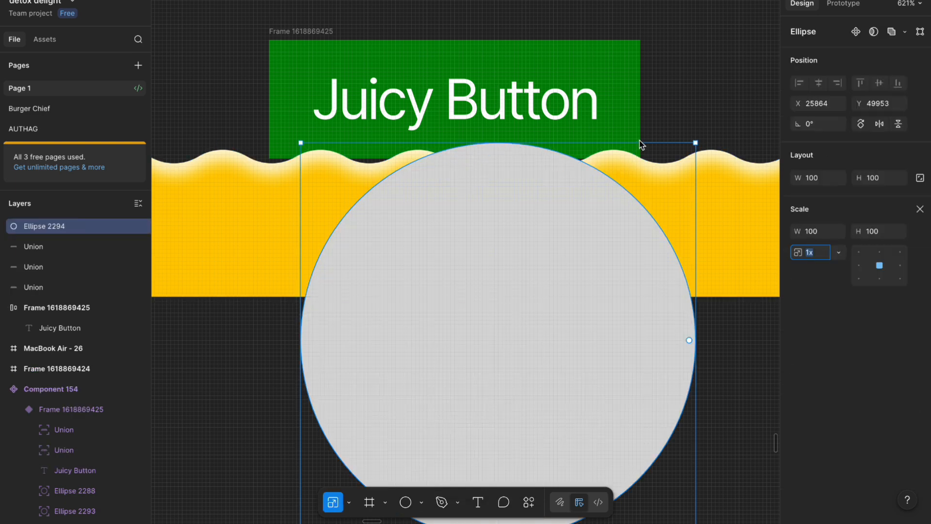
pyautogui.moveTo(641, 146); pyautogui.dragTo(595, 447)
pyautogui.moveTo(498, 462); pyautogui.dragTo(526, 230)
# Step: Fill the small circle with the wave's sampled yellow FFCC01 and add a drop shadow effect to it
pyautogui.scroll(3, 523, 245)
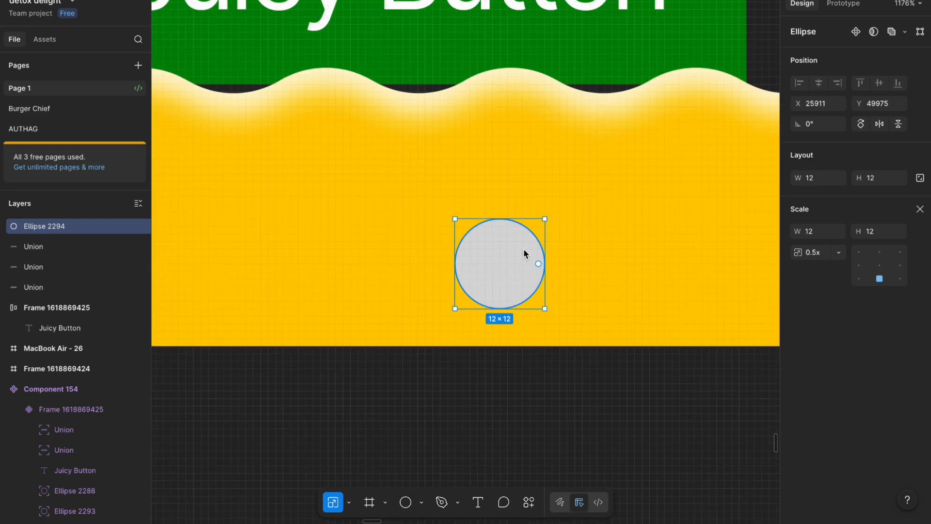
pyautogui.press('i')
pyautogui.click(595, 252)
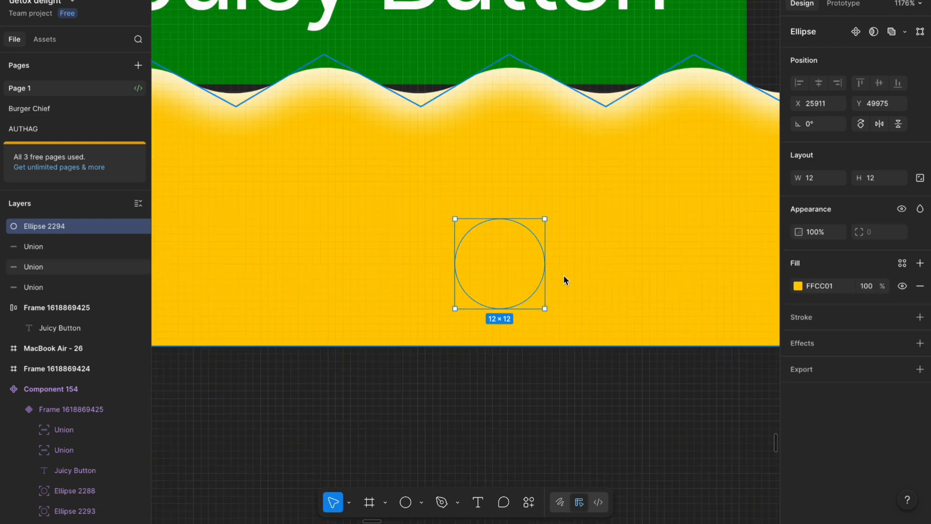
pyautogui.click(920, 343)
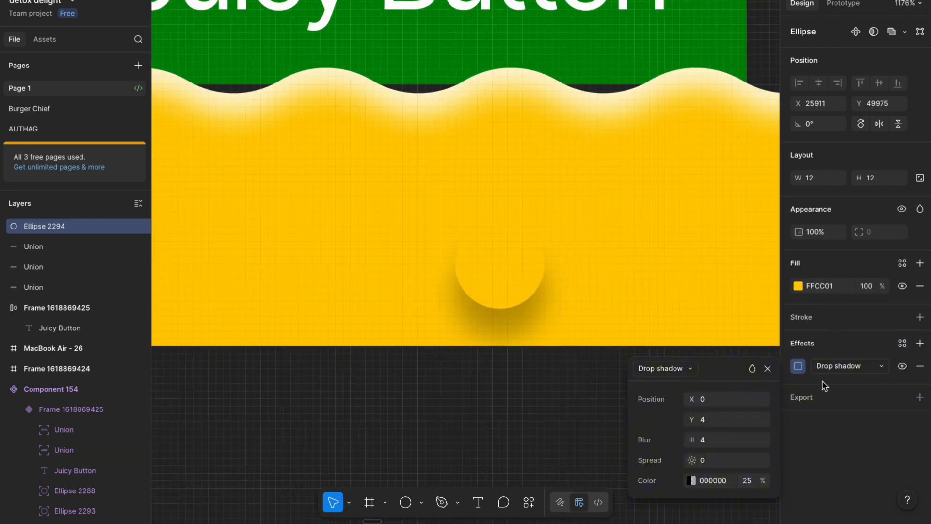
# Step: Lighten the circle's fill to FFDA47 and lower the fill opacity to 49%
pyautogui.click(798, 286)
pyautogui.click(732, 236)
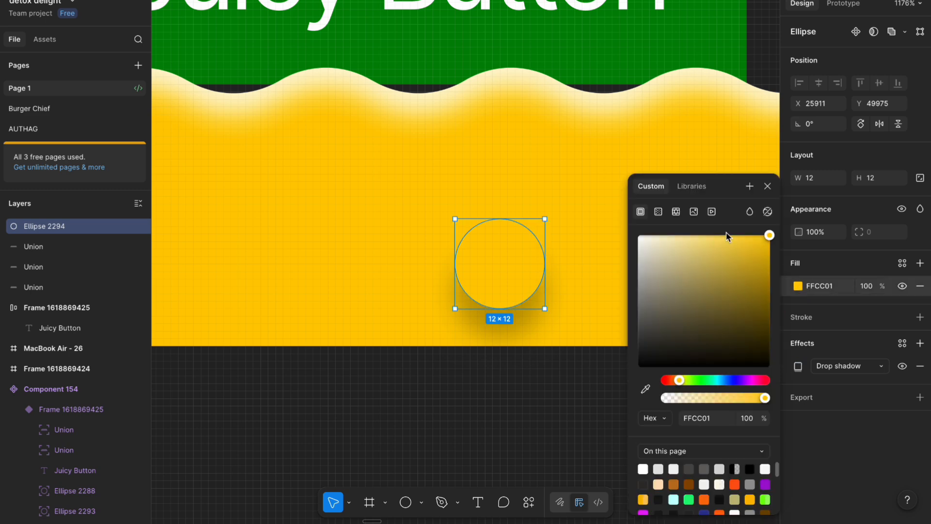
pyautogui.moveTo(733, 237); pyautogui.dragTo(732, 236)
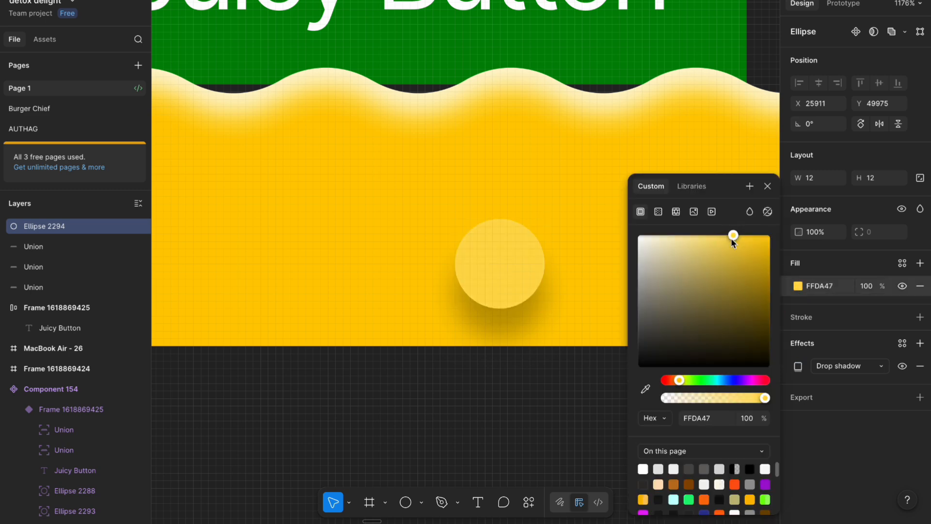
pyautogui.click(713, 397)
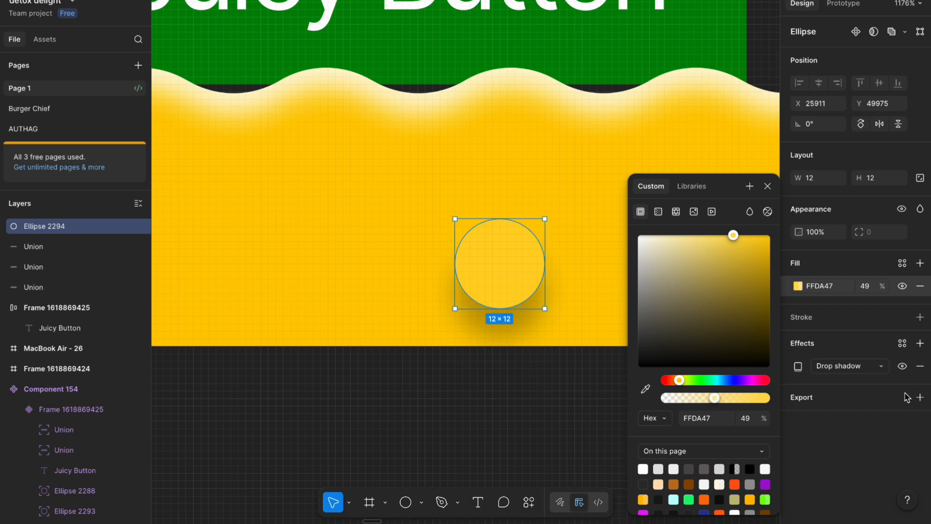
# Step: Switch the circle's effect to an inner shadow, change its fill to white FFFFFF, and open the shadow's settings
pyautogui.click(841, 372)
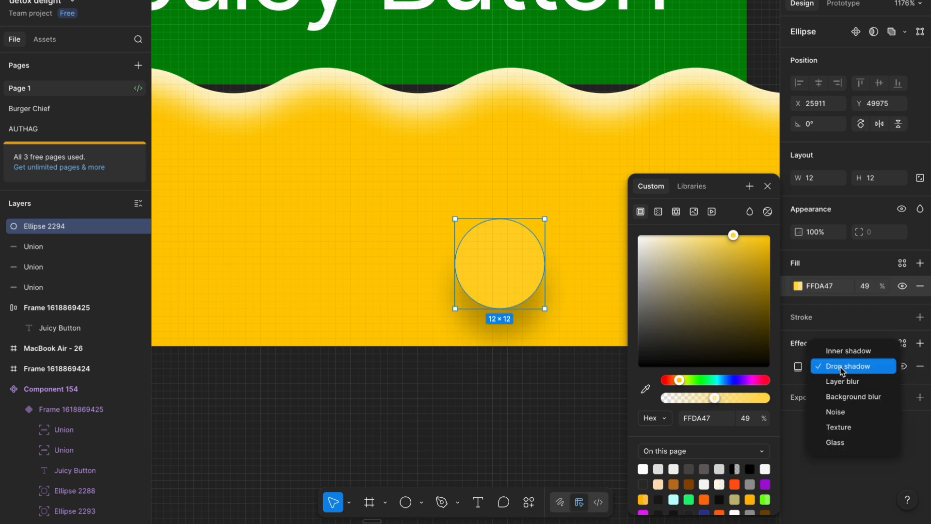
pyautogui.click(842, 351)
pyautogui.click(639, 237)
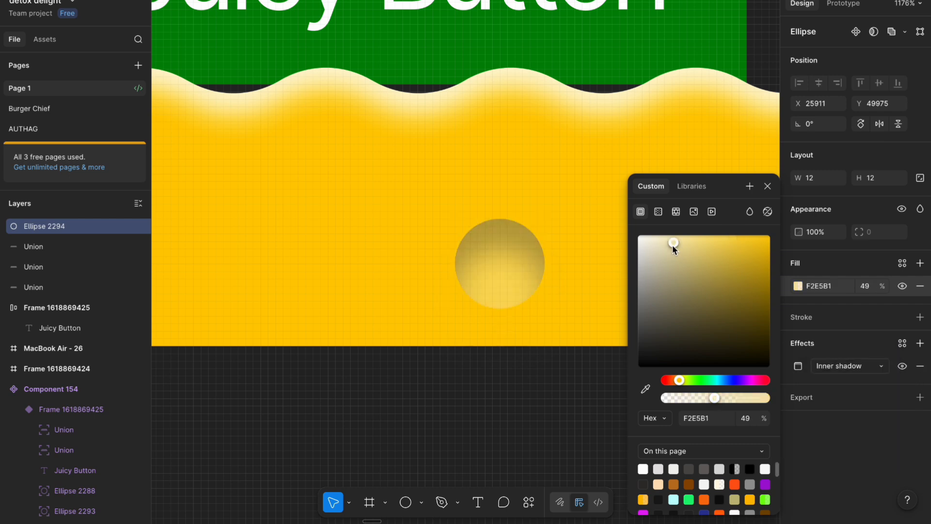
pyautogui.click(798, 366)
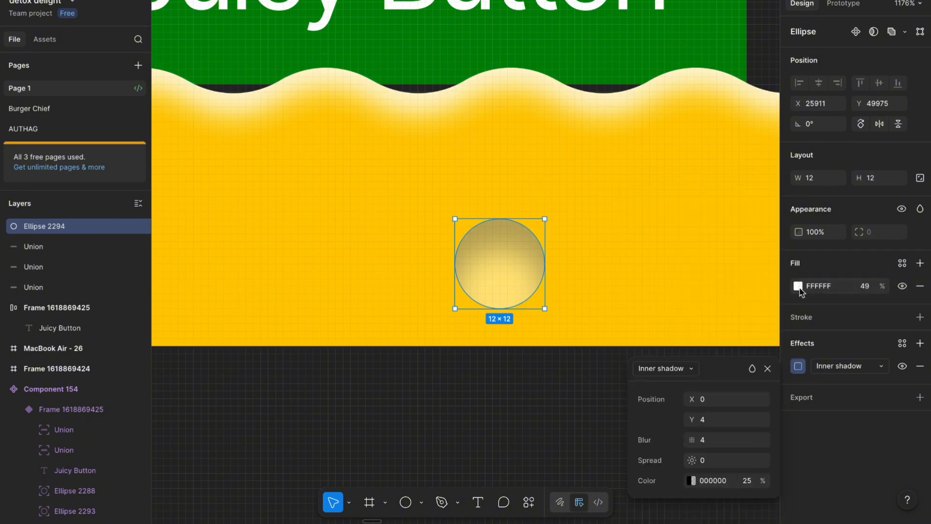
# Step: Sample the wave's yellow again to fill the circle with FFCC01 at 100% opacity
pyautogui.click(799, 287)
pyautogui.click(647, 391)
pyautogui.click(606, 277)
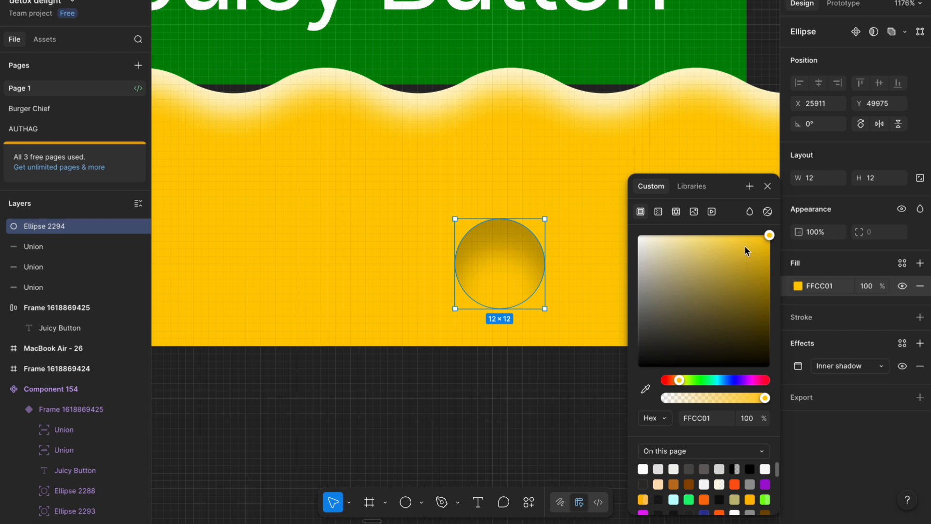
# Step: Recolor the circle's inner shadow by sampling the wave's yellow and lightening it to FFE477 at 100% opacity
pyautogui.click(799, 366)
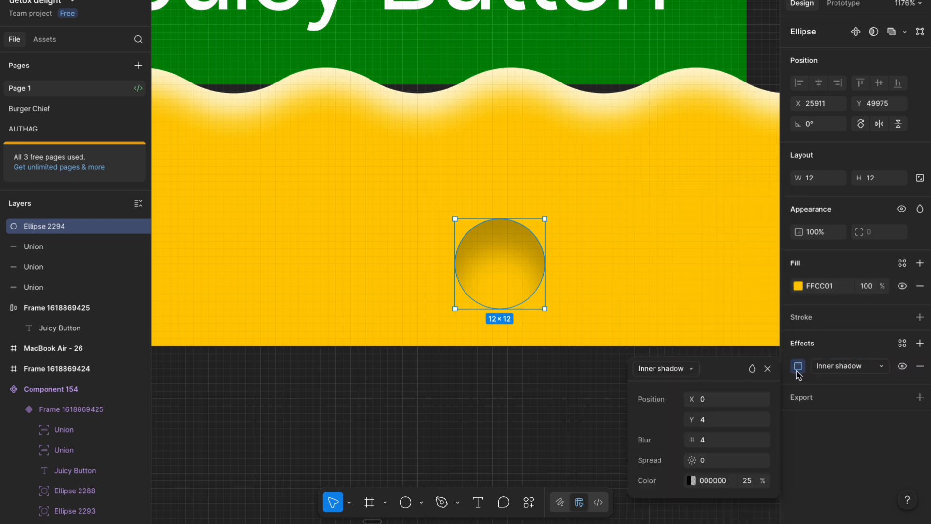
pyautogui.click(691, 481)
pyautogui.moveTo(560, 212); pyautogui.dragTo(683, 194)
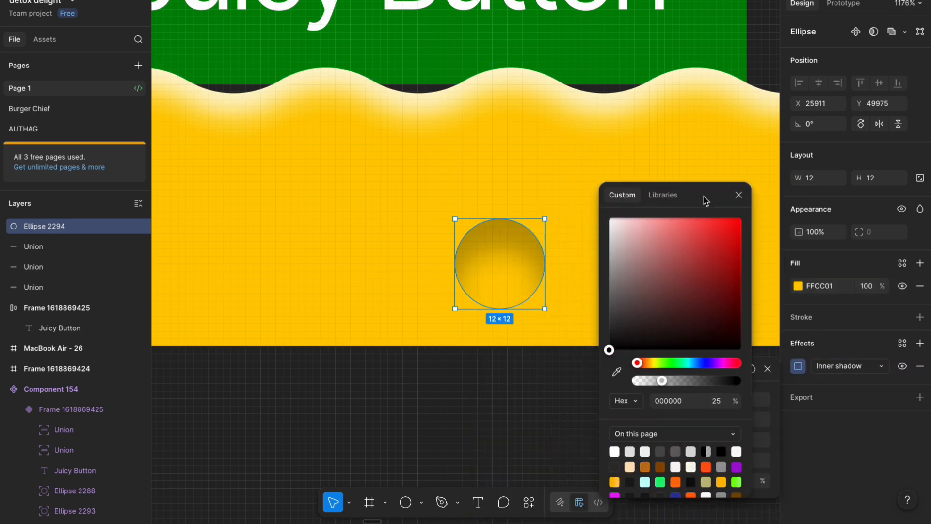
pyautogui.click(616, 374)
pyautogui.click(422, 150)
pyautogui.moveTo(636, 230); pyautogui.dragTo(680, 213)
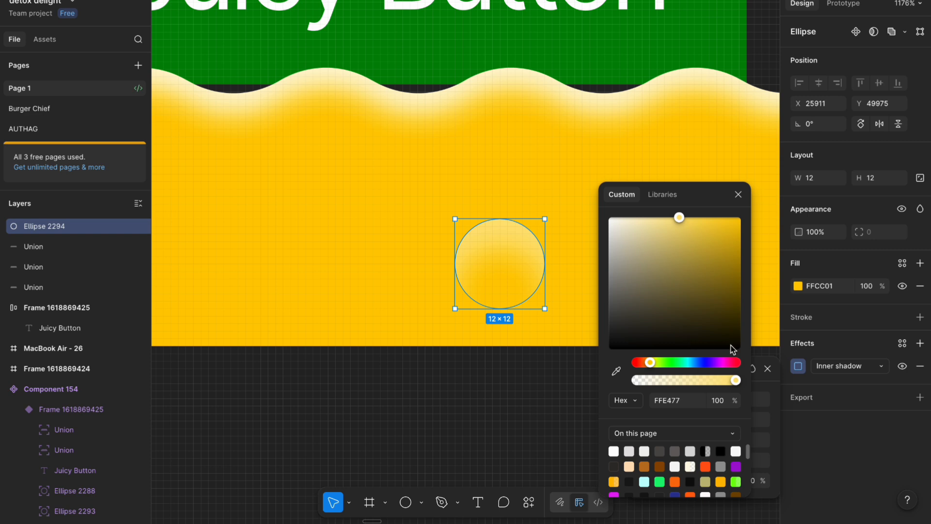
# Step: Lower the circle's fill opacity to 26% and set both the blur and Y offset of its inner shadow to 2
pyautogui.click(796, 286)
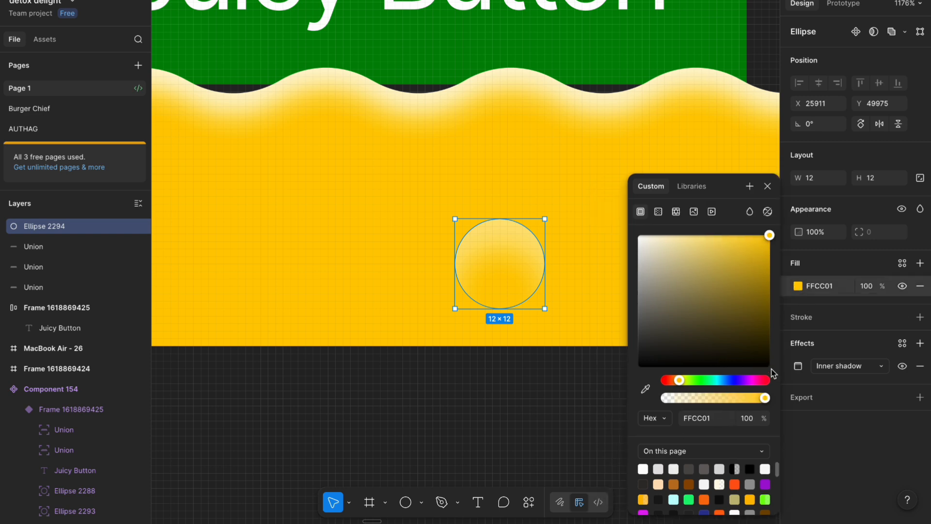
pyautogui.moveTo(735, 398); pyautogui.dragTo(692, 398)
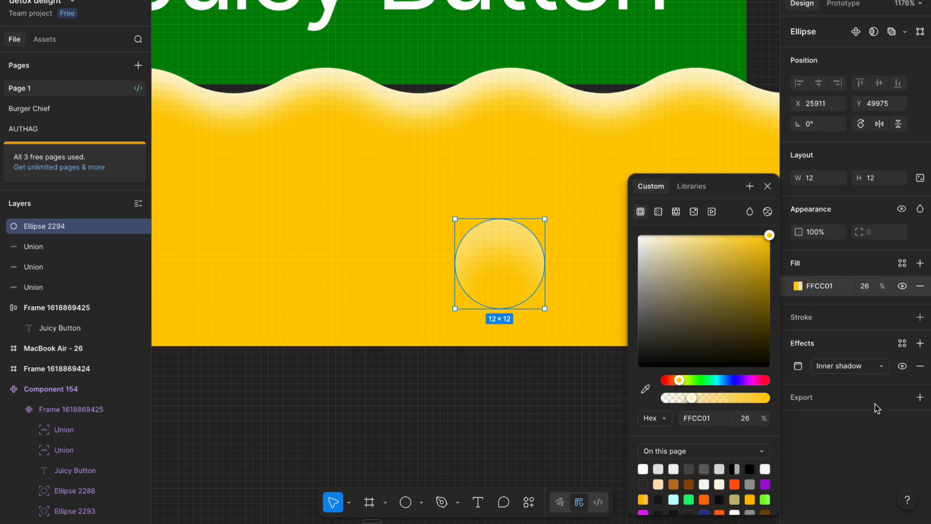
pyautogui.click(798, 366)
pyautogui.click(716, 441)
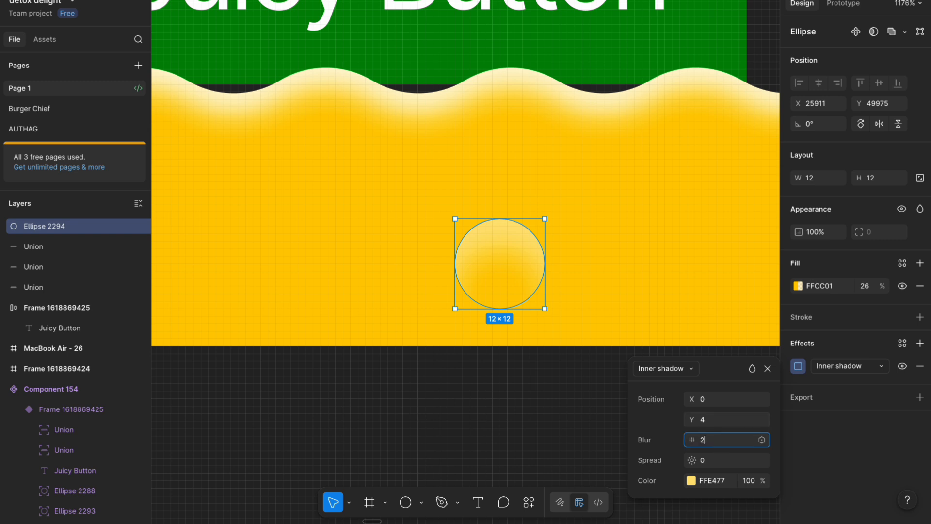
pyautogui.press('Return')
pyautogui.click(720, 420)
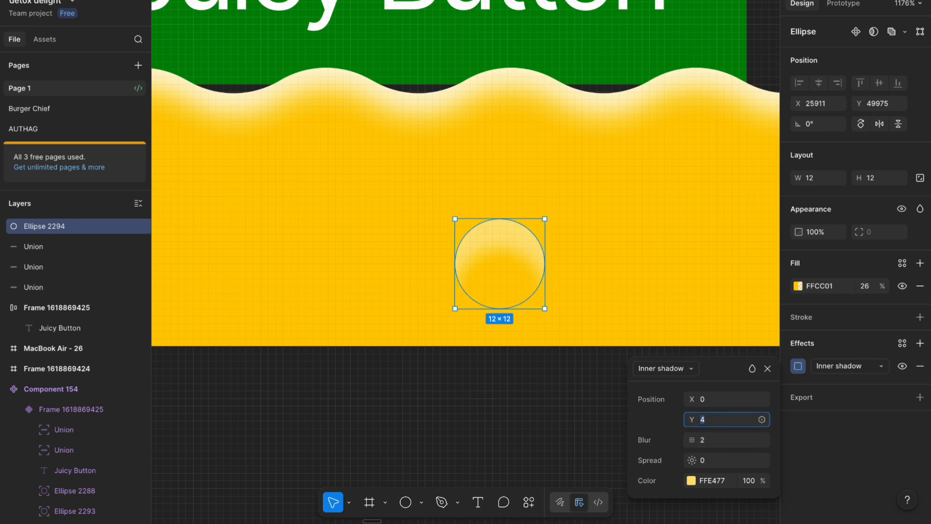
pyautogui.write('2')
pyautogui.press('Return')
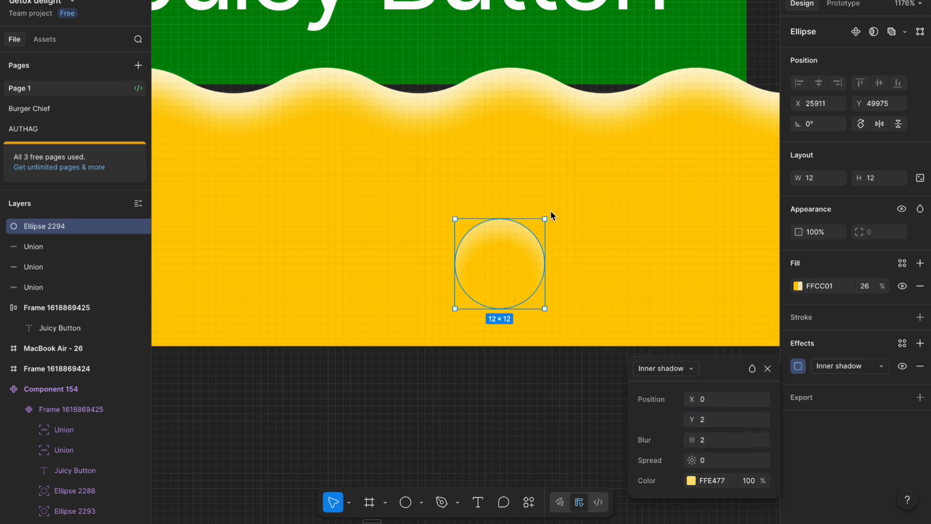
# Step: Lighten the circle's inner shadow color to FFEEA9 and deselect the circle
pyautogui.click(691, 480)
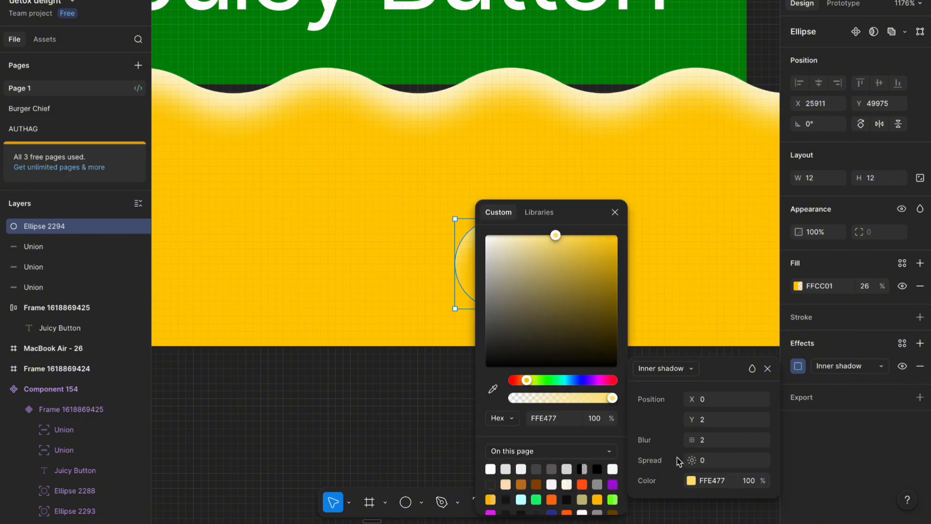
pyautogui.moveTo(550, 241); pyautogui.dragTo(718, 206)
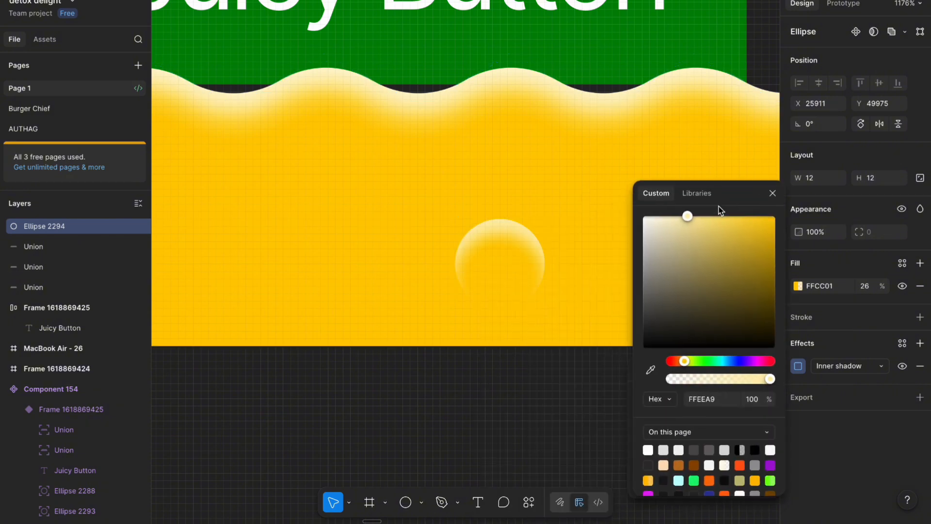
pyautogui.click(503, 385)
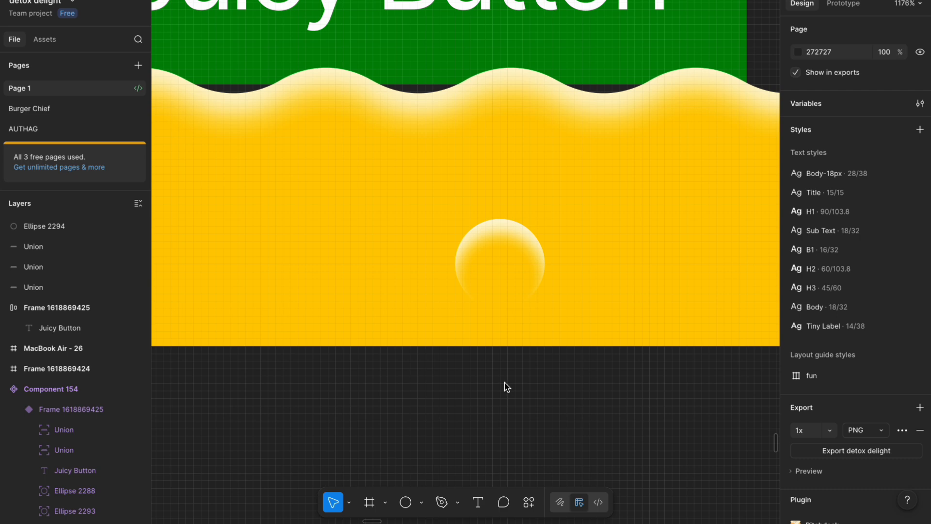
# Step: Duplicate the bubble twice to either side of the original and scale the left copy down to about 9 px high
pyautogui.scroll(-6, 503, 384)
pyautogui.scroll(3, 495, 341)
pyautogui.click(507, 354)
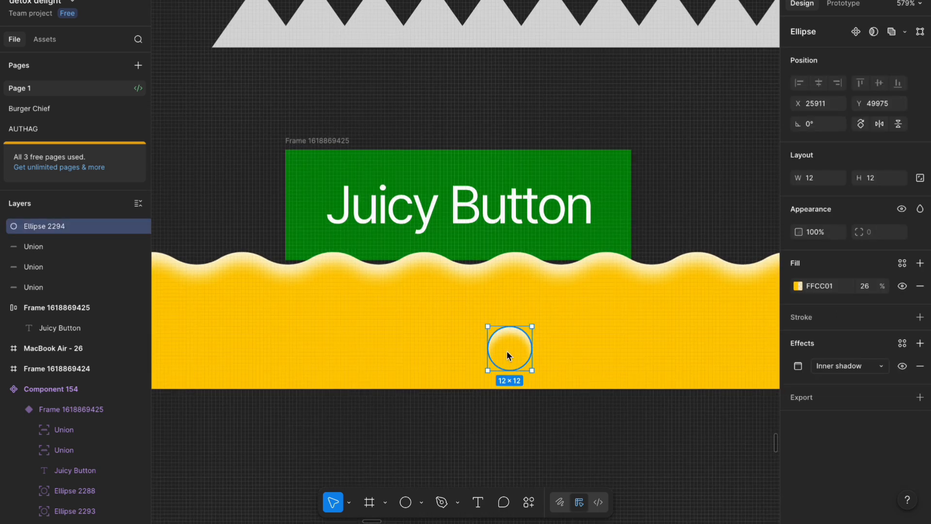
pyautogui.moveTo(507, 354); pyautogui.dragTo(395, 310)
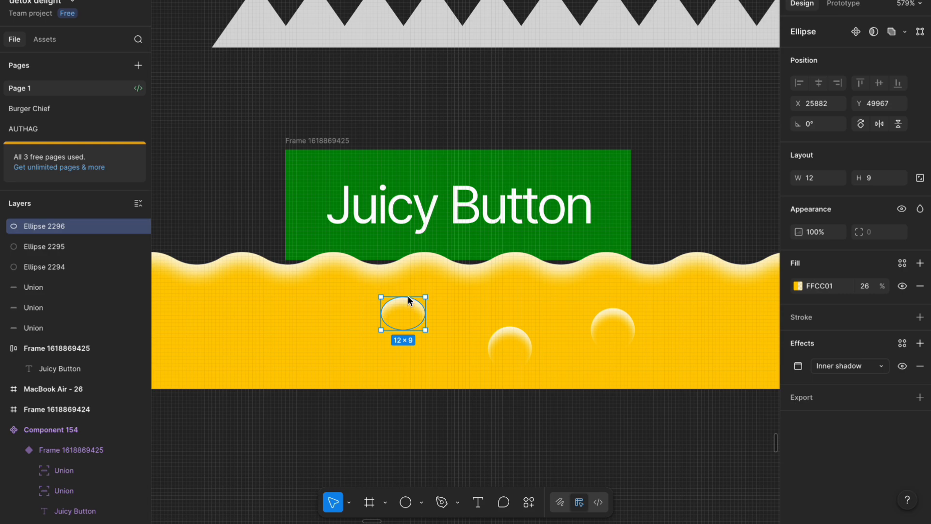
pyautogui.press('k')
pyautogui.moveTo(409, 286); pyautogui.dragTo(413, 297)
pyautogui.click(516, 406)
pyautogui.scroll(-3, 515, 406)
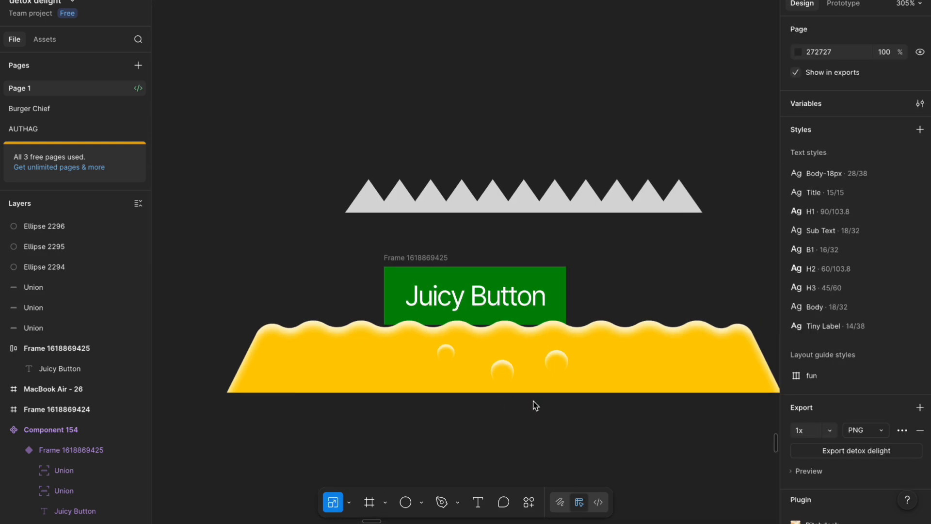
# Step: Select the yellow and orange wave layers and move them into the green Juicy Button frame by cutting and pasting
pyautogui.click(601, 369)
pyautogui.scroll(2, 601, 350)
pyautogui.click(589, 253)
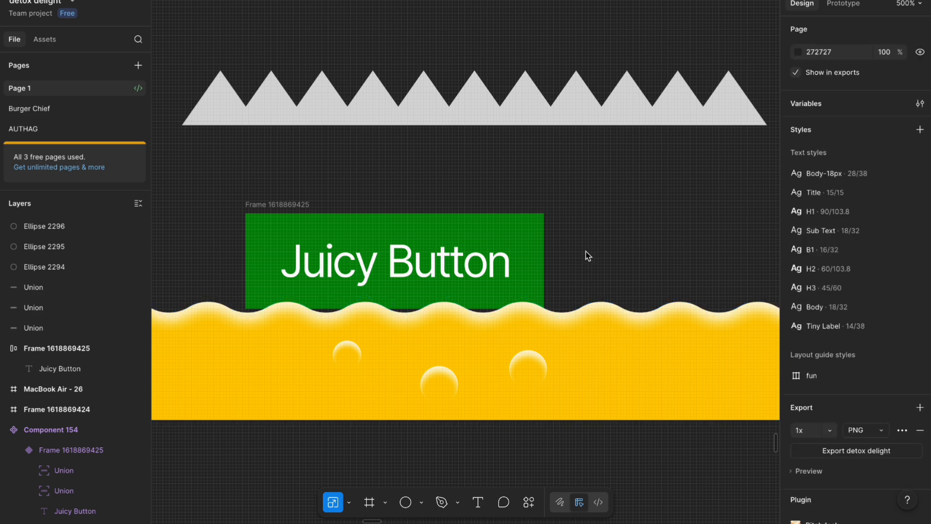
pyautogui.scroll(-2, 632, 444)
pyautogui.moveTo(643, 457); pyautogui.dragTo(629, 298)
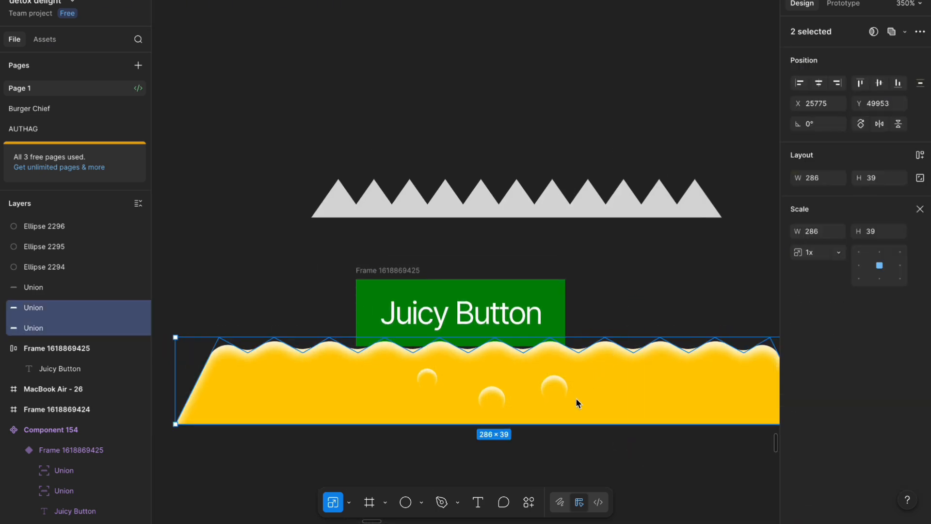
pyautogui.press('Delete')
pyautogui.click(395, 270)
pyautogui.hotkey('ctrl', 'z')
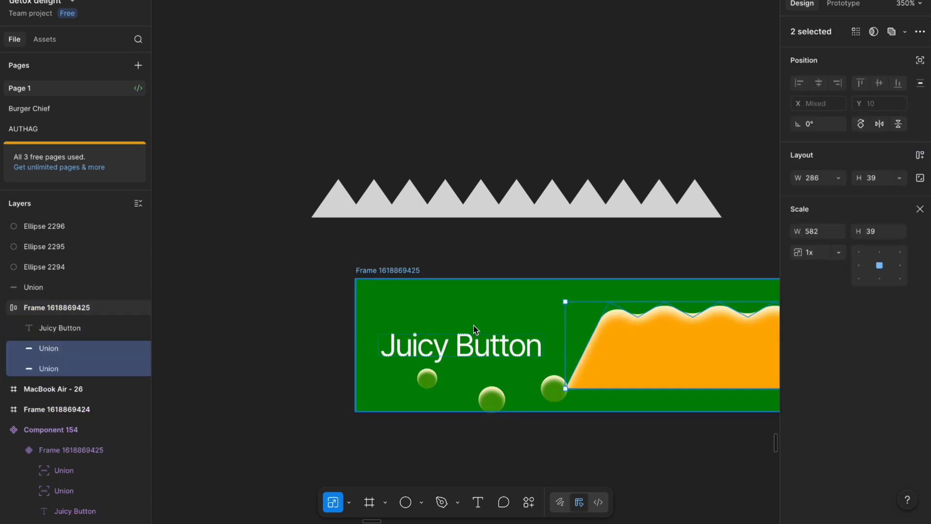
# Step: Make both waves ignore the frame's auto layout so they are positioned absolutely
pyautogui.scroll(-4, 478, 324)
pyautogui.moveTo(579, 319); pyautogui.dragTo(546, 318)
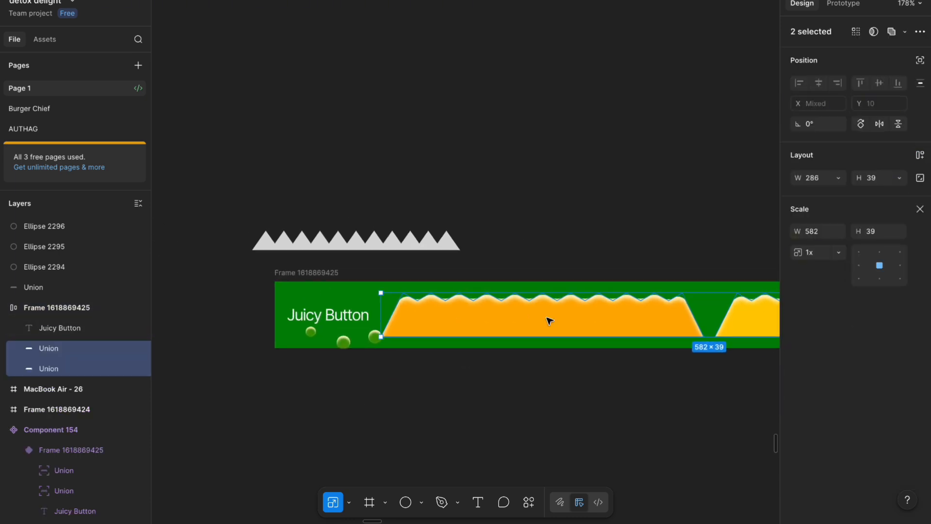
pyautogui.click(920, 61)
pyautogui.moveTo(692, 324); pyautogui.dragTo(657, 310)
pyautogui.scroll(4, 223, 316)
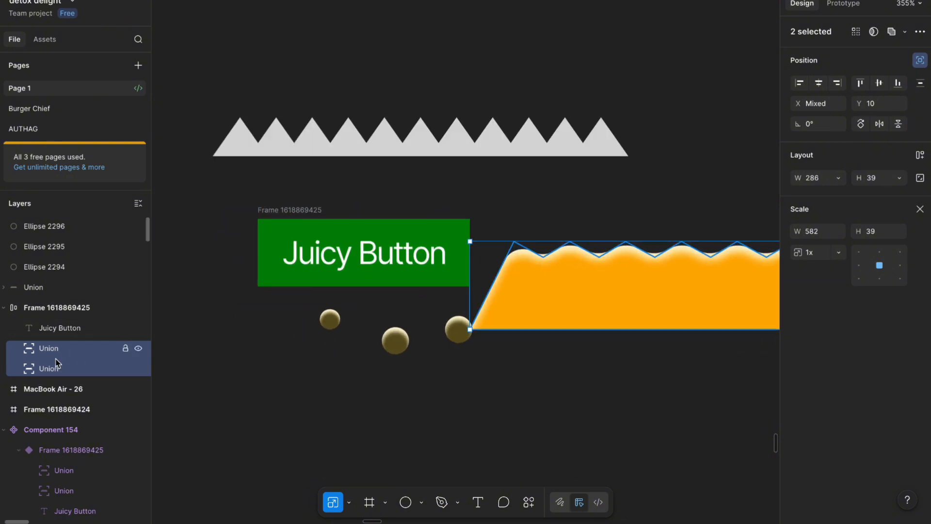
# Step: Turn on Clip content for the Juicy Button frame
pyautogui.click(529, 366)
pyautogui.click(301, 209)
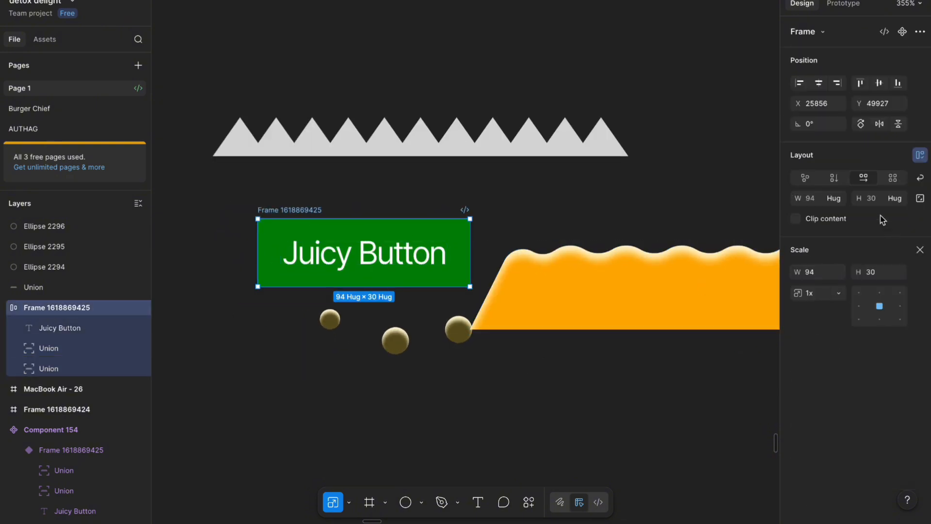
pyautogui.click(796, 219)
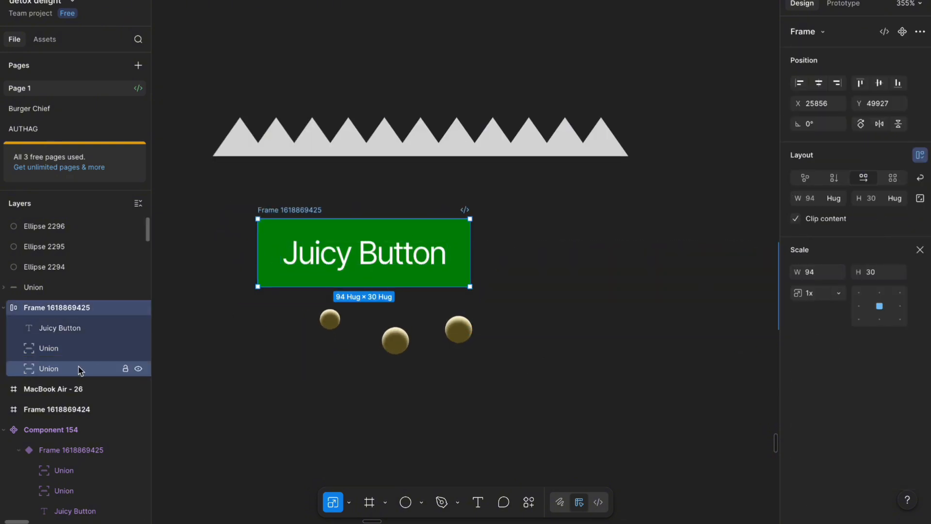
# Step: Center the orange and yellow waves horizontally within the Juicy Button frame
pyautogui.click(59, 353)
pyautogui.keyDown('shift'); pyautogui.click(68, 374); pyautogui.keyUp('shift')
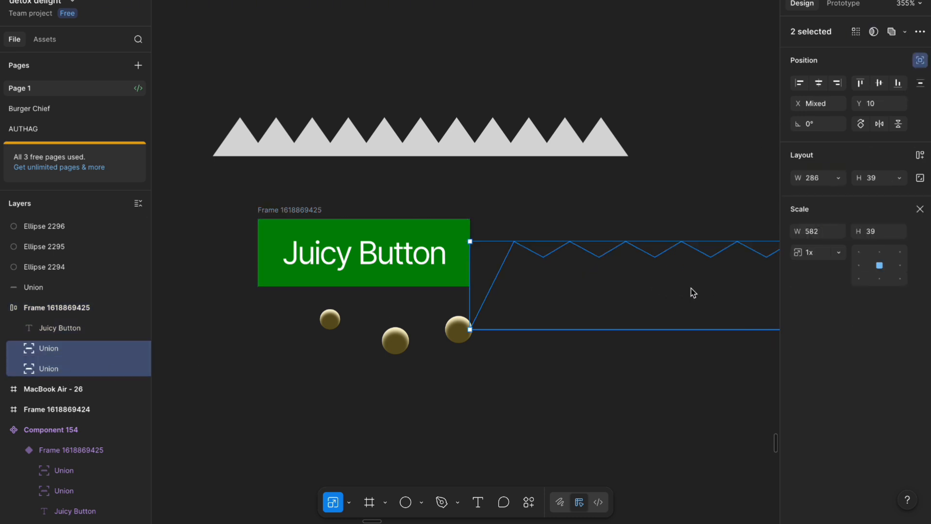
pyautogui.keyDown('shift'); pyautogui.click(75, 366); pyautogui.keyUp('shift')
pyautogui.click(819, 83)
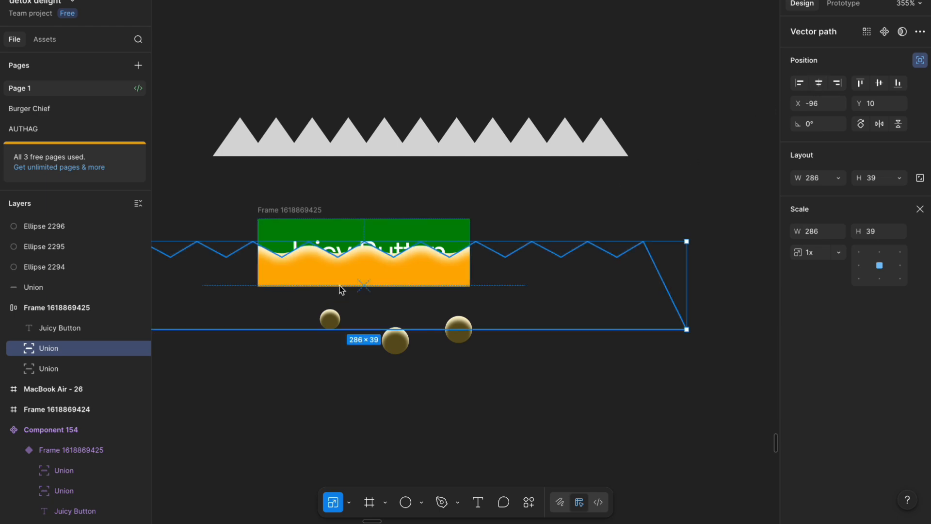
pyautogui.click(73, 369)
pyautogui.click(820, 84)
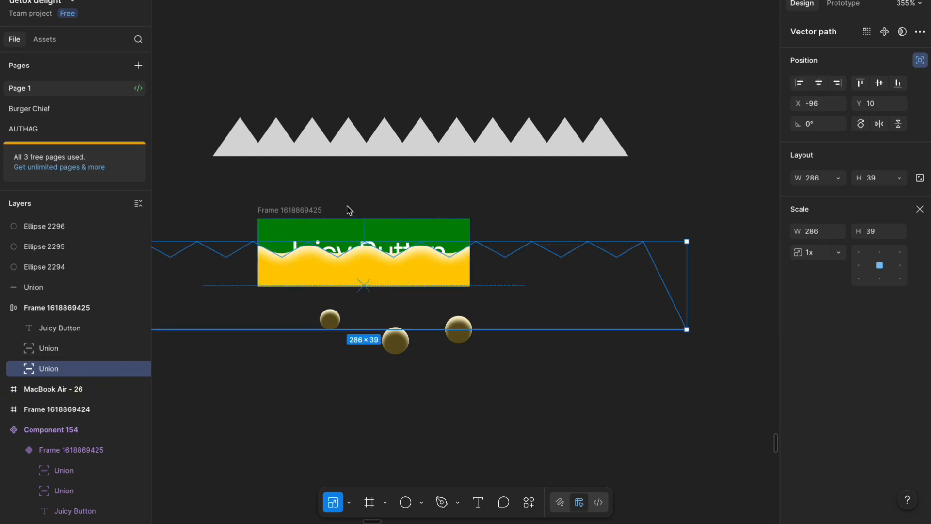
# Step: Align the yellow and orange waves to the bottom edge of the Juicy Button frame
pyautogui.keyDown('ctrl'); pyautogui.scroll(5, 249, 235); pyautogui.keyUp('ctrl')
pyautogui.scroll(-3, 374, 204)
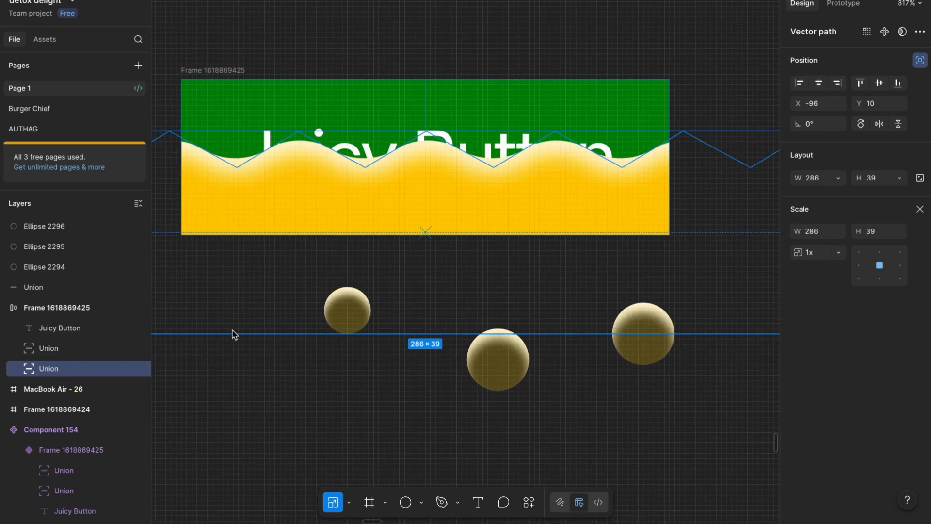
pyautogui.click(867, 84)
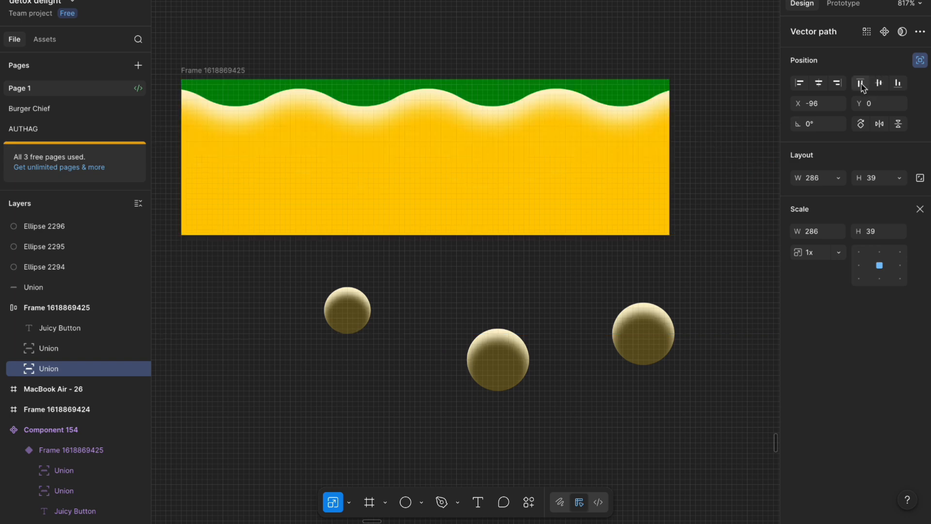
pyautogui.click(898, 84)
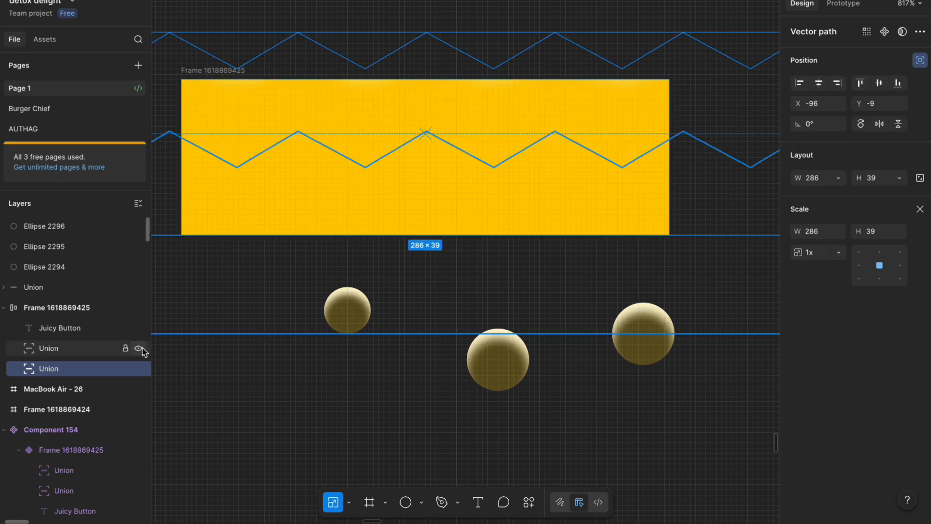
pyautogui.click(76, 348)
pyautogui.click(898, 84)
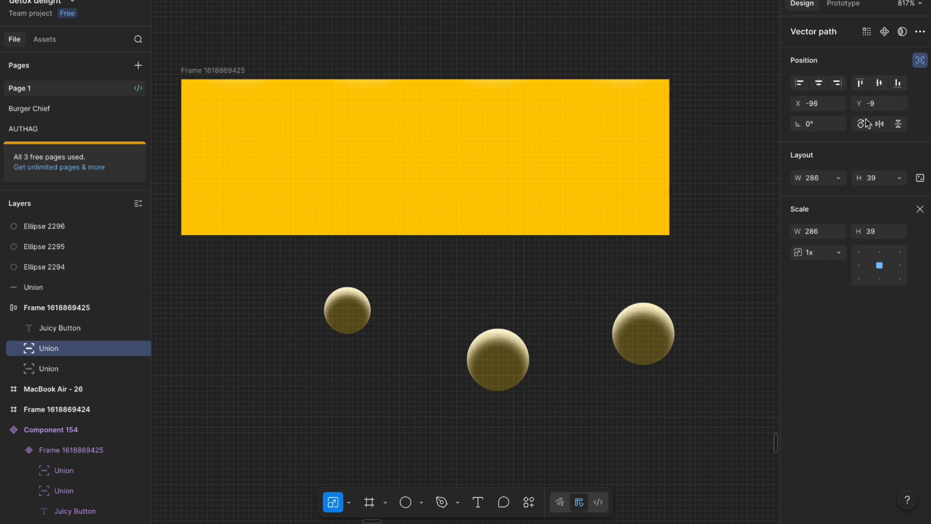
# Step: Select both waves in the frame and set their Y position to -7
pyautogui.scroll(-3, 459, 239)
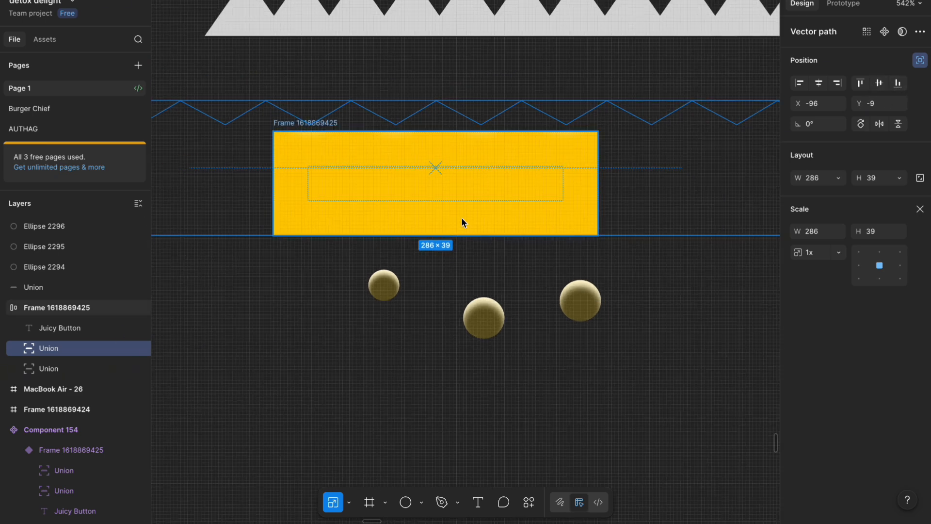
pyautogui.keyDown('shift'); pyautogui.click(74, 367); pyautogui.keyUp('shift')
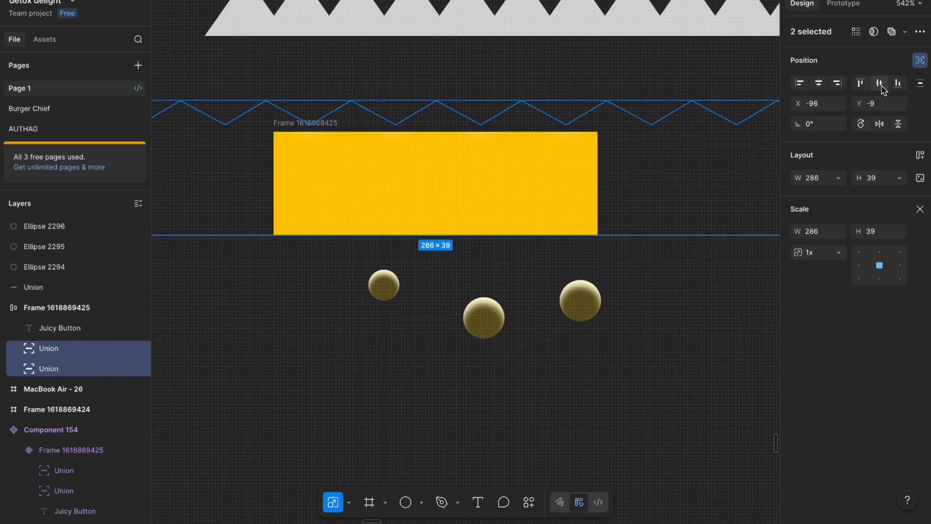
pyautogui.click(860, 103)
pyautogui.moveTo(860, 103)
pyautogui.mouseDown()
pyautogui.moveTo(880, 103)
pyautogui.moveTo(860, 116)
pyautogui.moveTo(861, 102)
pyautogui.moveTo(870, 102)
pyautogui.moveTo(851, 105)
pyautogui.moveTo(894, 118)
pyautogui.moveTo(853, 103)
pyautogui.mouseUp()
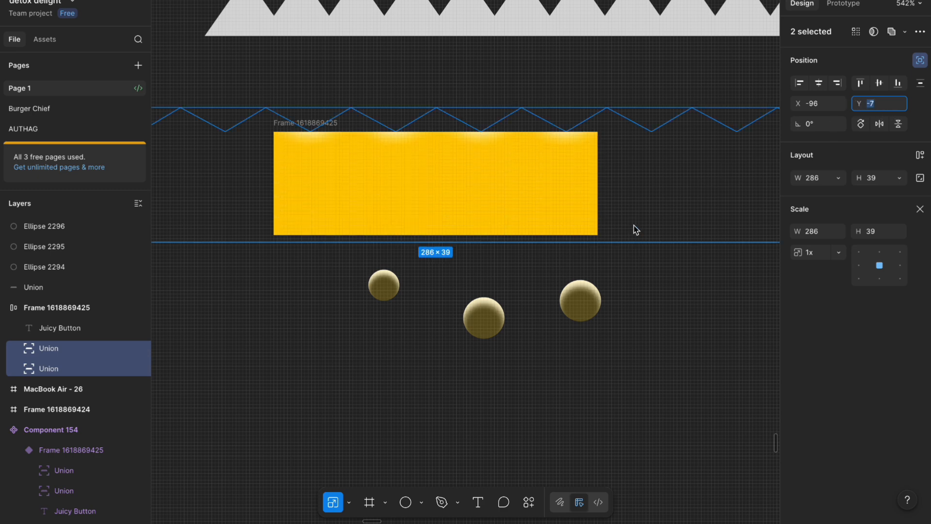
# Step: Select only the yellow wave and shift it horizontally to an X position of -57
pyautogui.scroll(-5, 634, 226)
pyautogui.moveTo(610, 230); pyautogui.dragTo(575, 240)
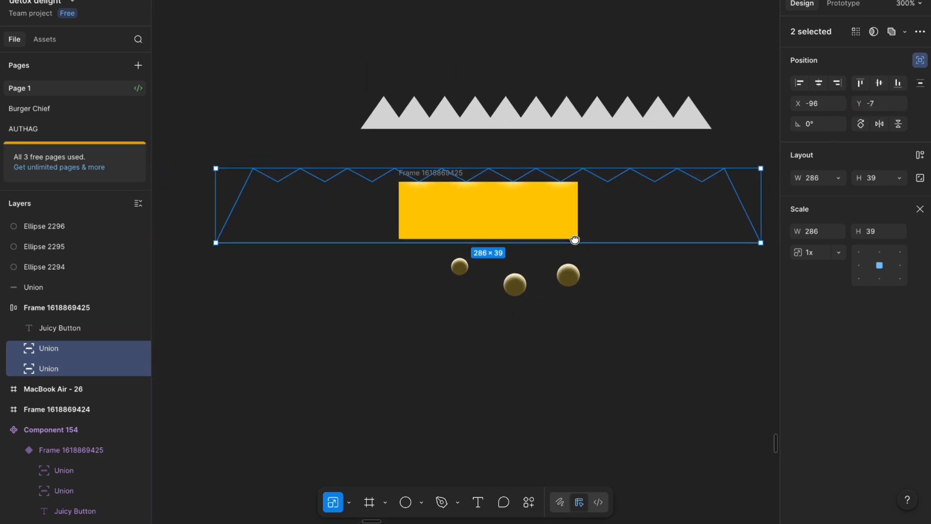
pyautogui.click(86, 367)
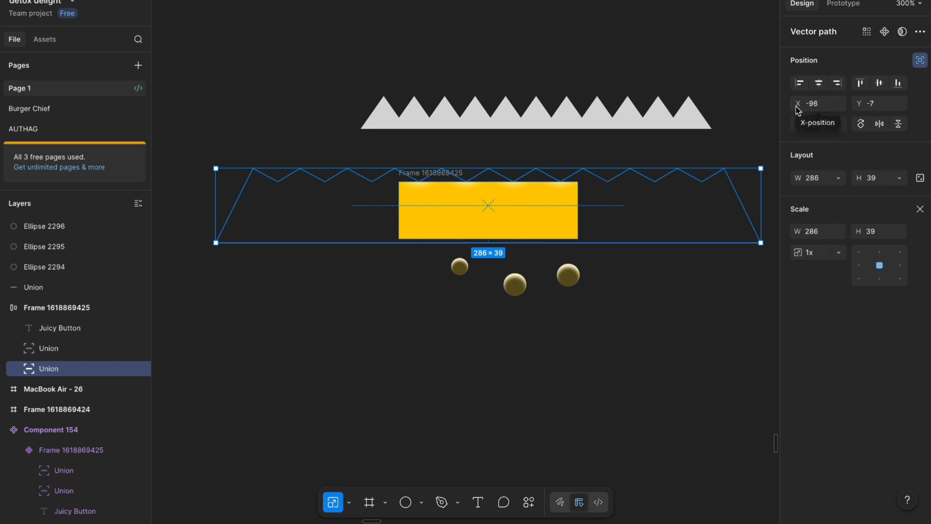
pyautogui.moveTo(798, 110); pyautogui.dragTo(890, 123)
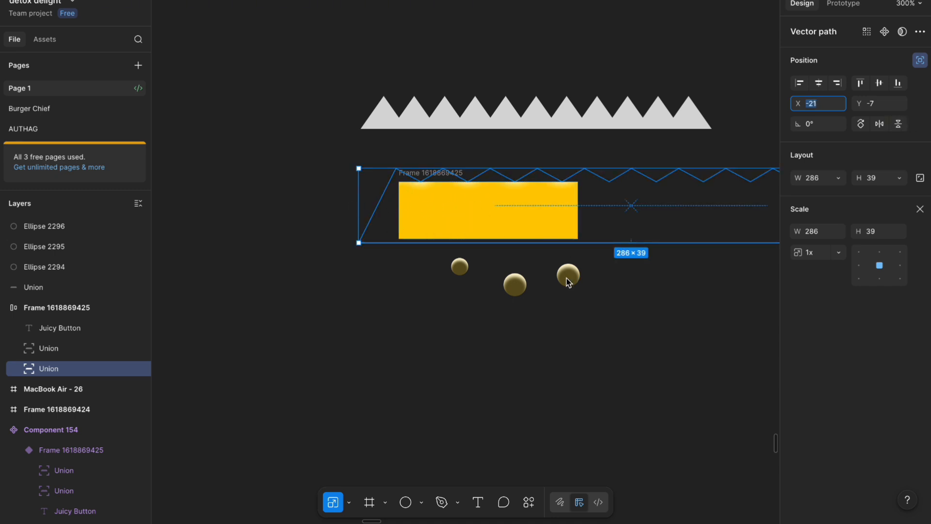
pyautogui.moveTo(815, 110); pyautogui.dragTo(750, 166)
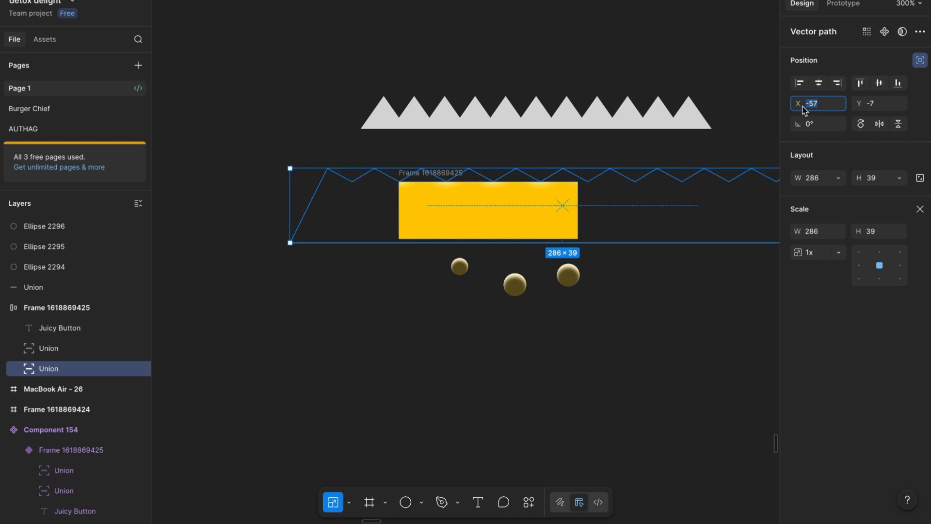
# Step: Offset the two waves horizontally, setting the yellow wave's X position to -21 and the orange wave's to -169
pyautogui.moveTo(804, 108); pyautogui.dragTo(845, 118)
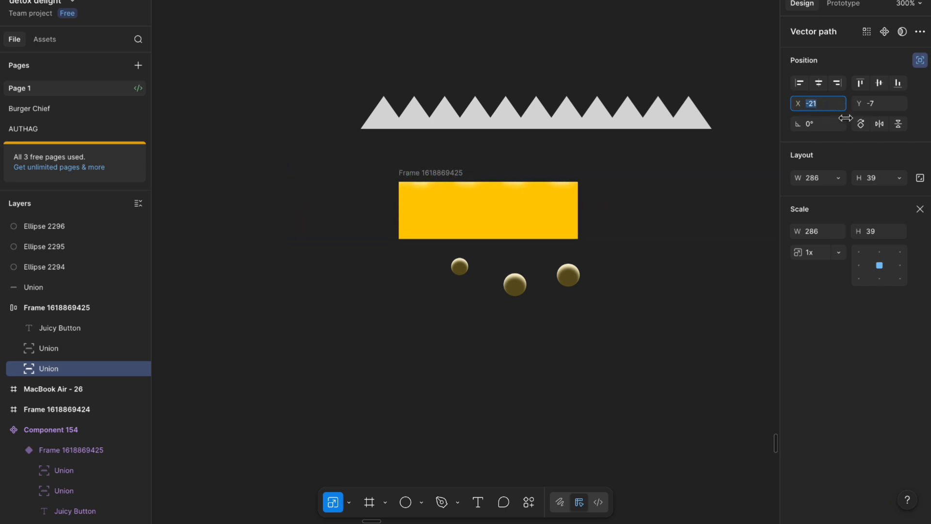
pyautogui.click(74, 350)
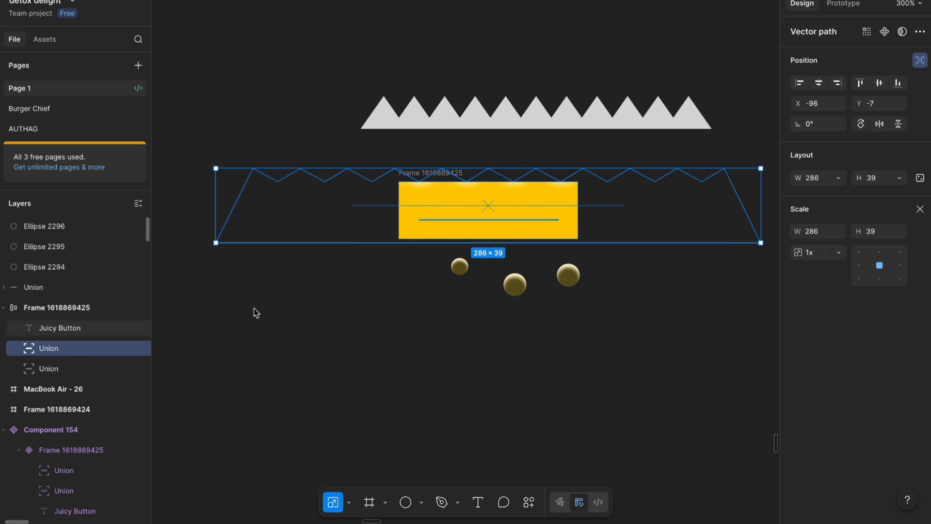
pyautogui.moveTo(801, 103); pyautogui.dragTo(792, 105)
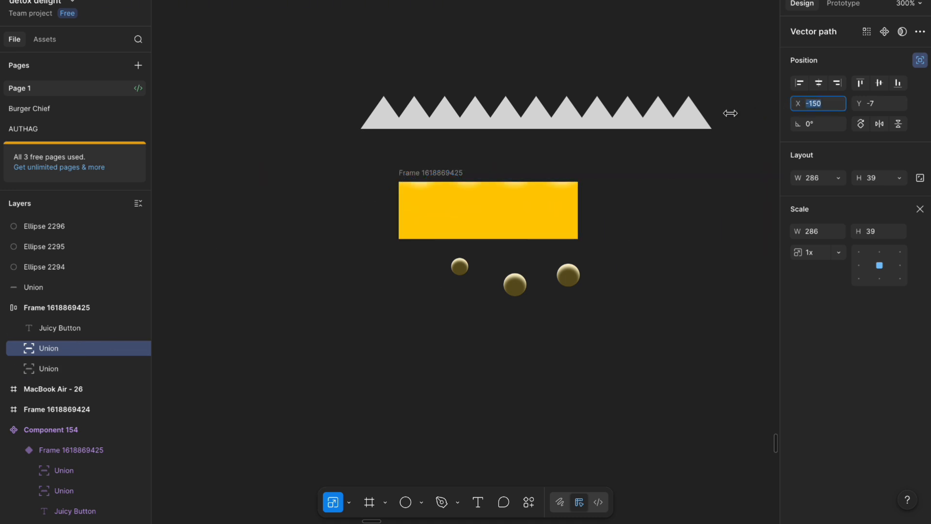
pyautogui.moveTo(731, 113); pyautogui.dragTo(727, 113)
pyautogui.click(138, 368)
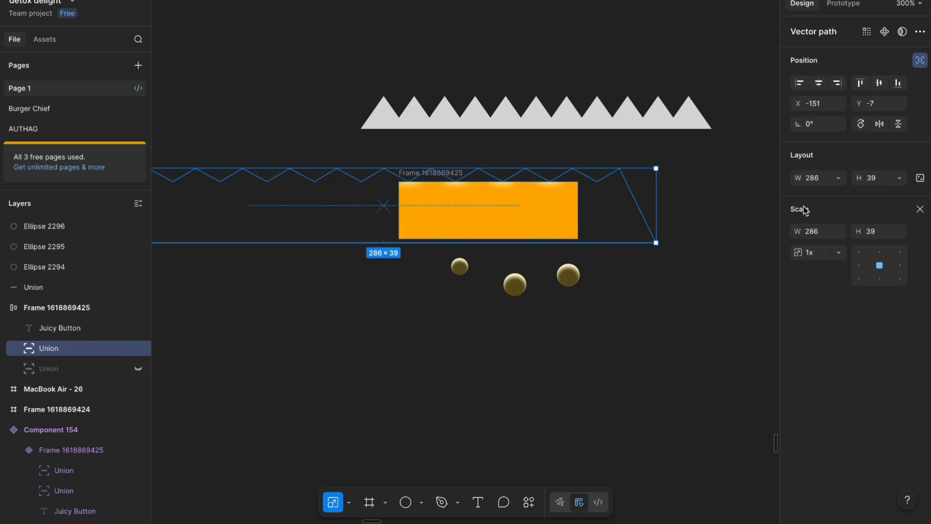
pyautogui.moveTo(798, 103); pyautogui.dragTo(775, 102)
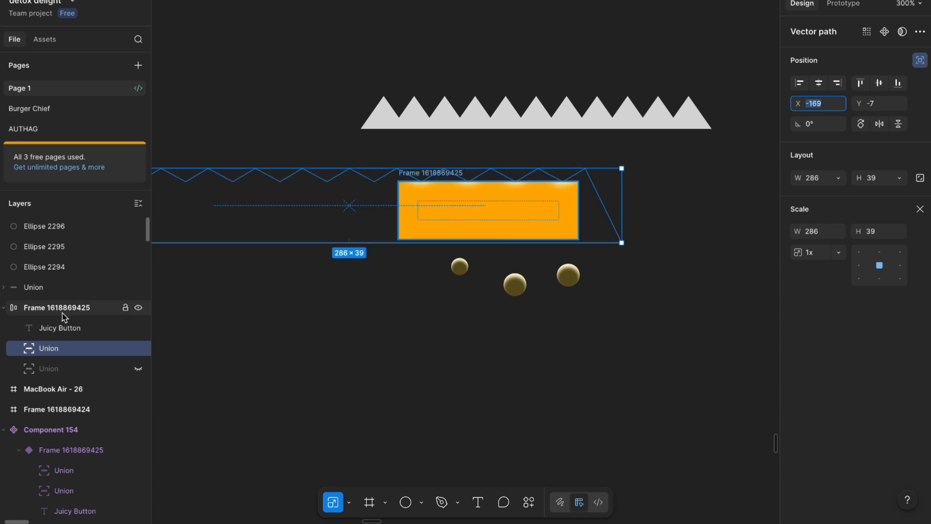
pyautogui.keyDown('shift'); pyautogui.click(76, 372); pyautogui.keyUp('shift')
pyautogui.click(140, 370)
pyautogui.click(540, 349)
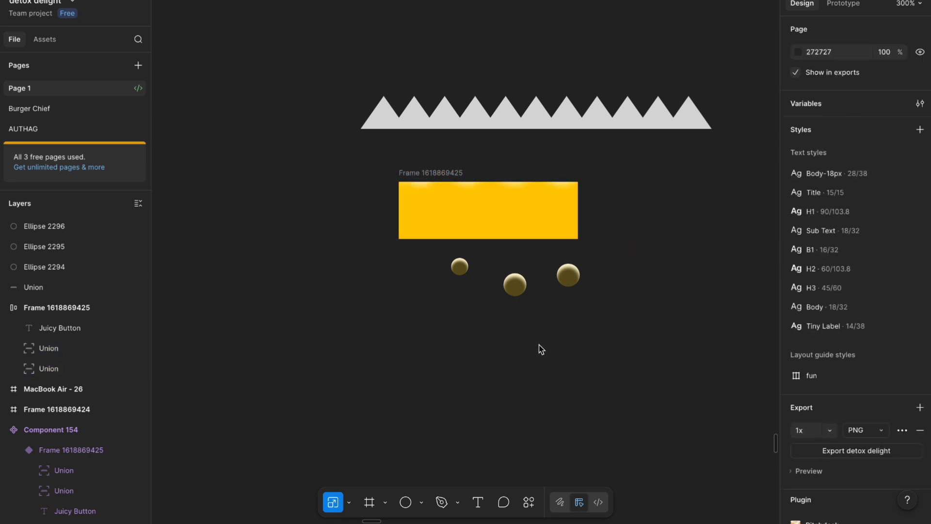
# Step: Move a 12 × 12 bubble into the button frame, exclude it from auto layout and place it at X 65, Y 7
pyautogui.scroll(5, 528, 248)
pyautogui.click(513, 307)
pyautogui.moveTo(513, 308); pyautogui.dragTo(528, 201)
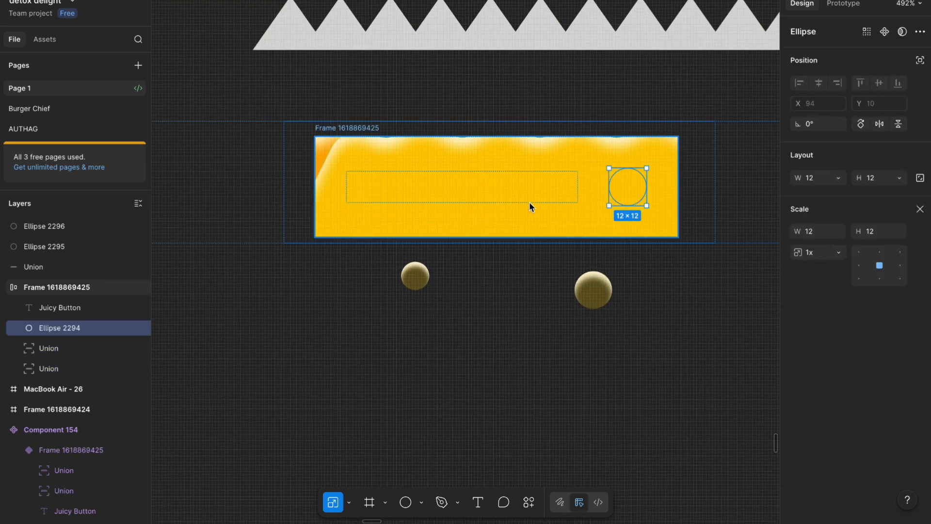
pyautogui.click(922, 61)
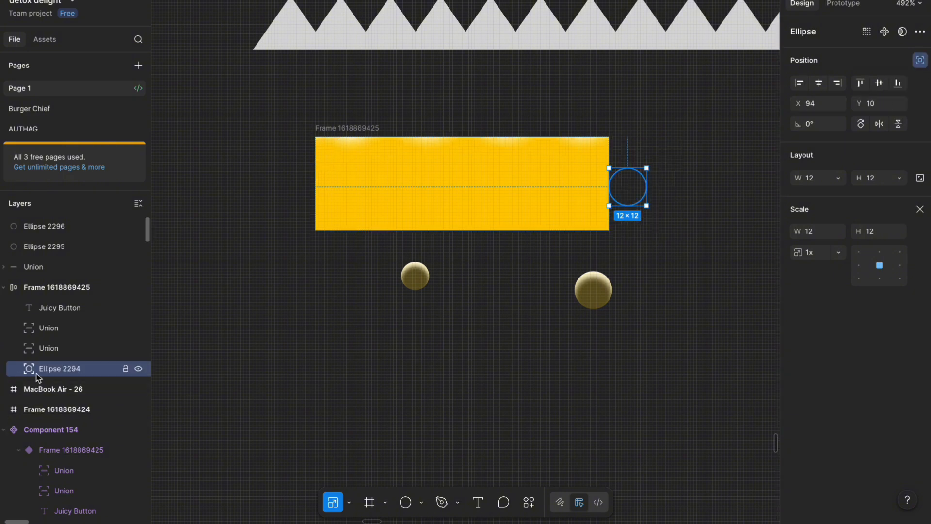
pyautogui.moveTo(38, 378); pyautogui.dragTo(57, 307)
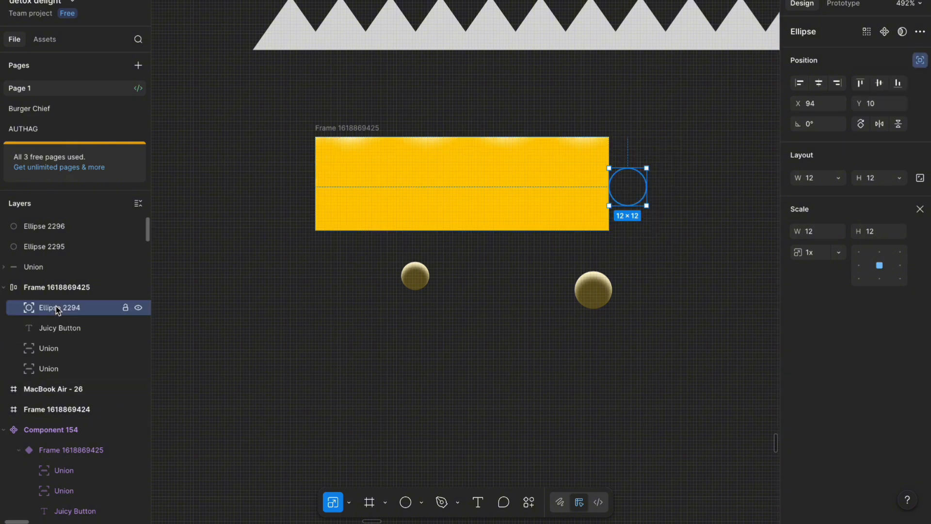
pyautogui.moveTo(633, 199); pyautogui.dragTo(542, 190)
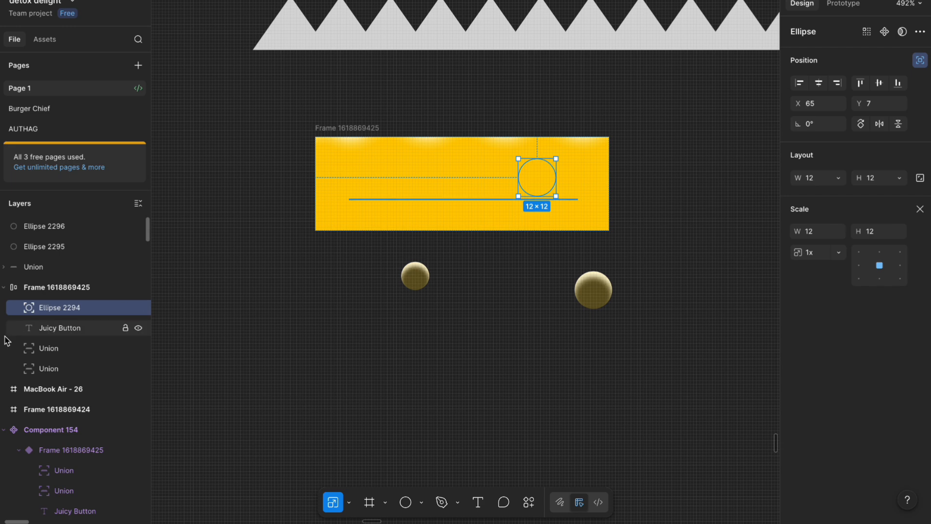
# Step: Reorder the frame's layers so the Juicy Button text sits in front of both waves and the bubble in front of the text
pyautogui.moveTo(63, 308); pyautogui.dragTo(69, 379)
pyautogui.click(67, 311)
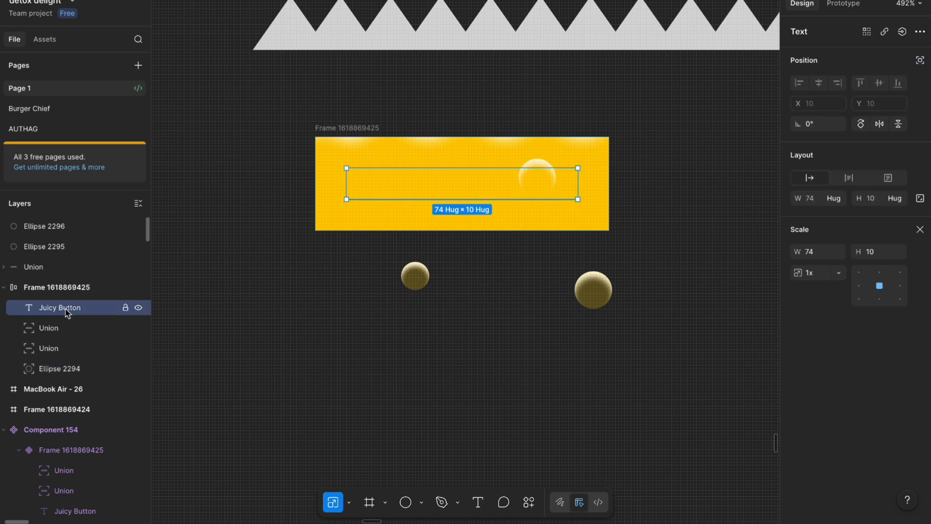
pyautogui.moveTo(69, 313); pyautogui.dragTo(63, 372)
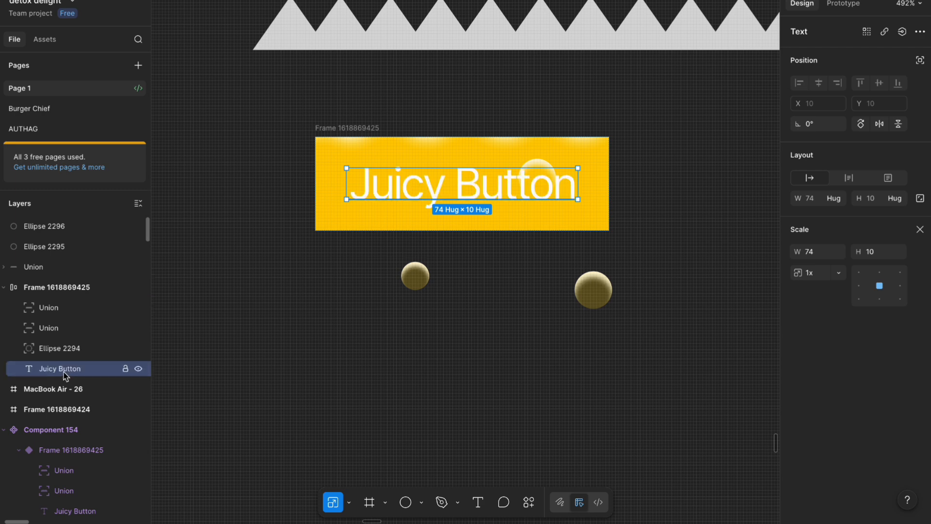
pyautogui.click(62, 350)
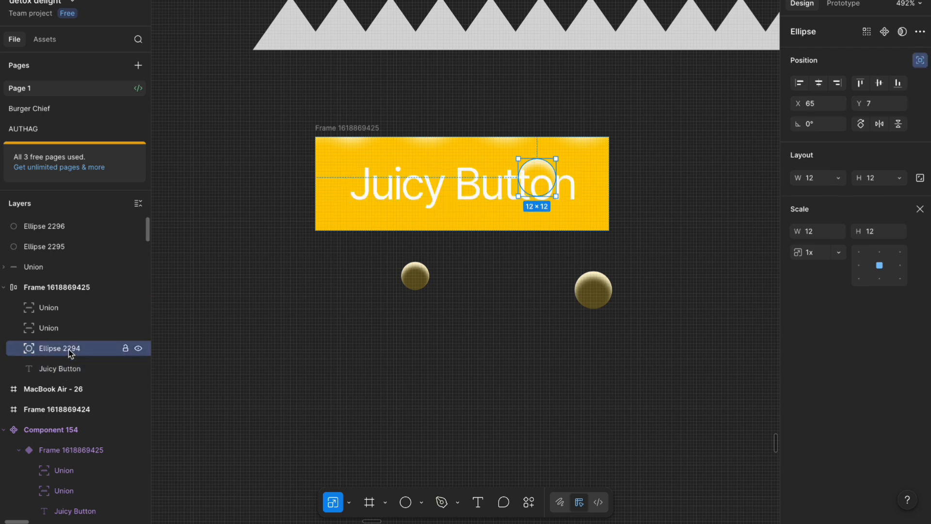
pyautogui.moveTo(71, 352); pyautogui.dragTo(73, 384)
# Step: Move the bubble over the "B" of the button text and scale it down to 9 × 9
pyautogui.click(648, 278)
pyautogui.scroll(5, 507, 207)
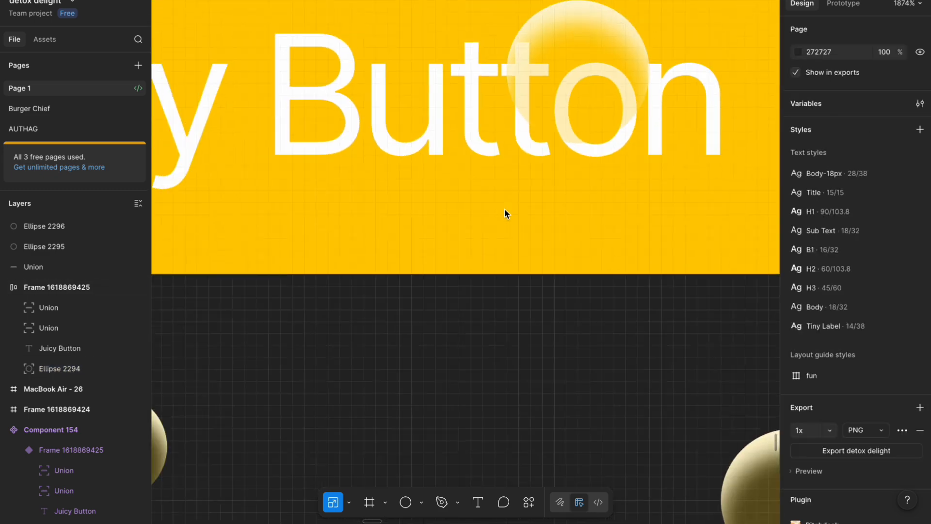
pyautogui.scroll(3, 519, 206)
pyautogui.moveTo(606, 111); pyautogui.dragTo(332, 149)
pyautogui.scroll(-5, 333, 150)
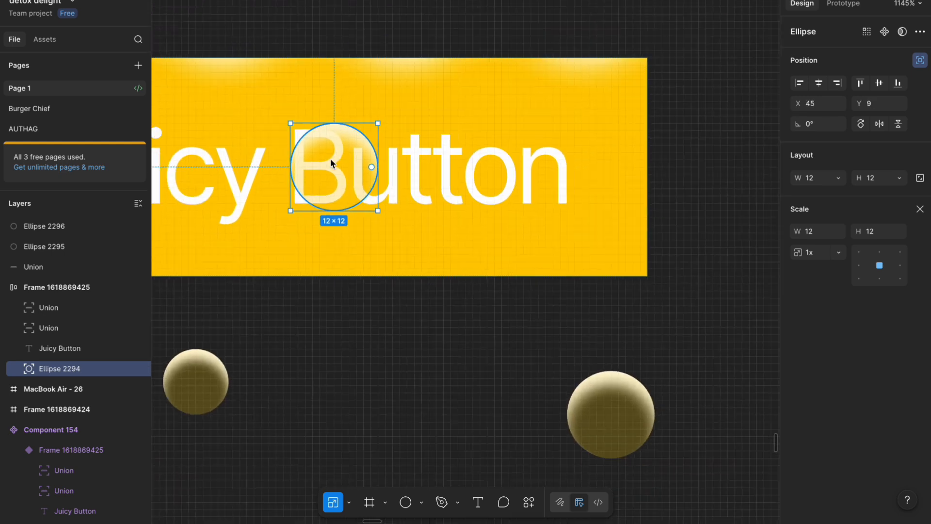
pyautogui.moveTo(343, 121); pyautogui.dragTo(343, 146)
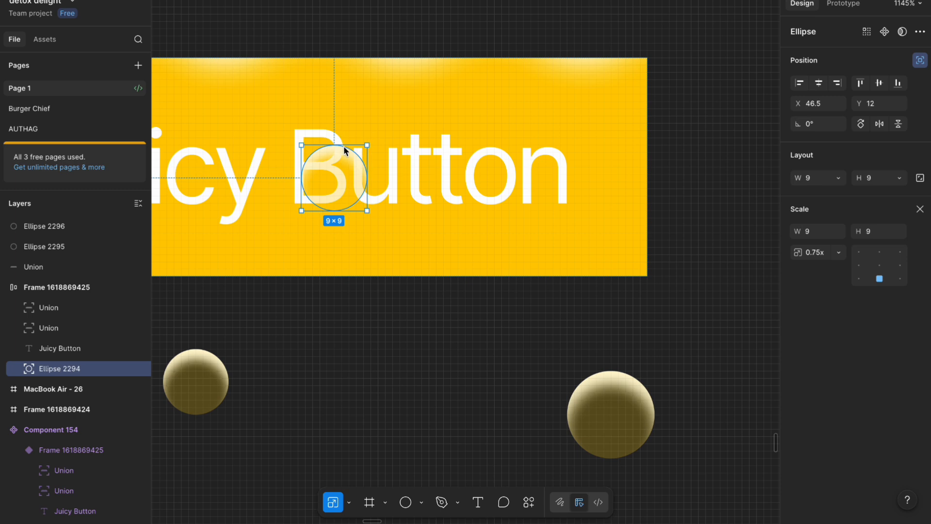
# Step: Delete the two leftover bubbles below the button frame
pyautogui.scroll(-5, 533, 126)
pyautogui.moveTo(720, 322); pyautogui.dragTo(339, 247)
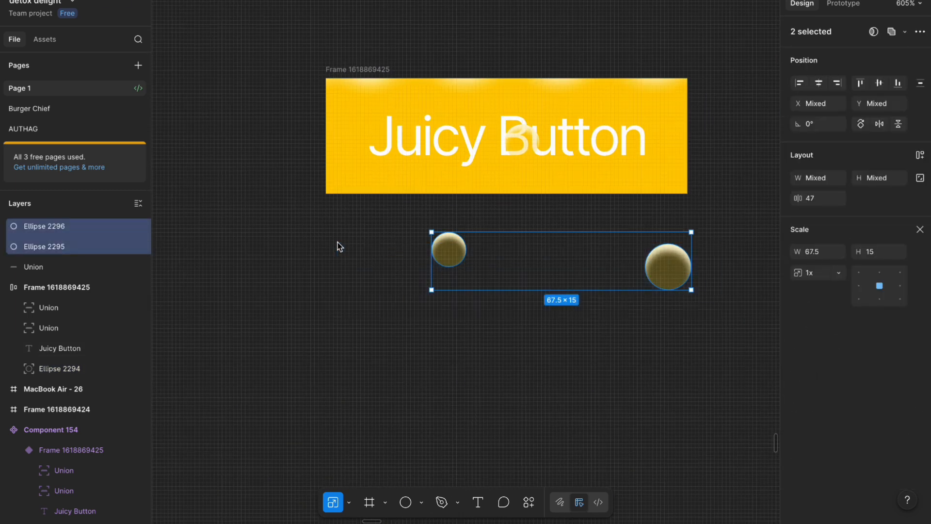
pyautogui.press('Delete')
# Step: Duplicate the 9 × 9 bubble six times and scatter the copies around the Juicy Button text
pyautogui.scroll(4, 510, 140)
pyautogui.click(510, 141)
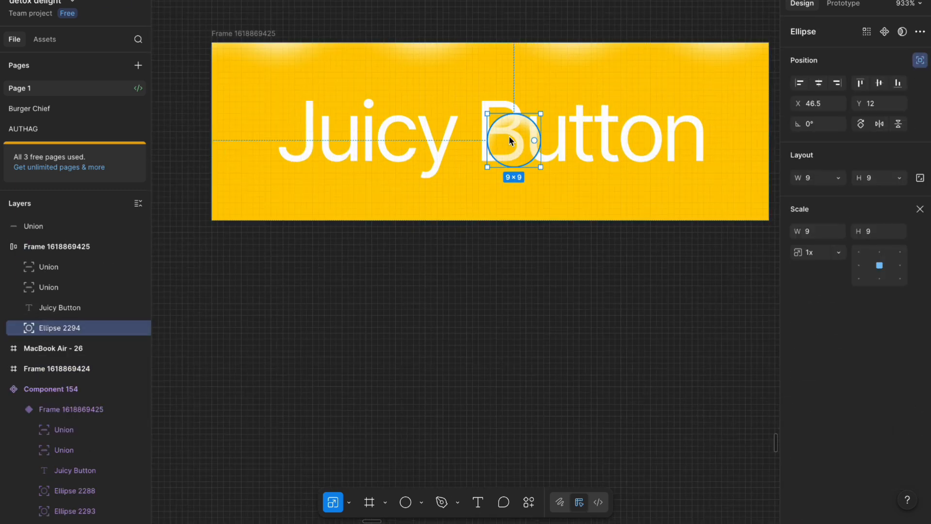
pyautogui.moveTo(511, 141); pyautogui.dragTo(403, 171)
pyautogui.click(513, 140)
pyautogui.moveTo(513, 141); pyautogui.dragTo(382, 101)
# Step: Vary the bubble sizes: 7 × 7 above "Button", 8 × 8 near the lower-right corner and 11 × 11 above "Juicy"
pyautogui.click(568, 89)
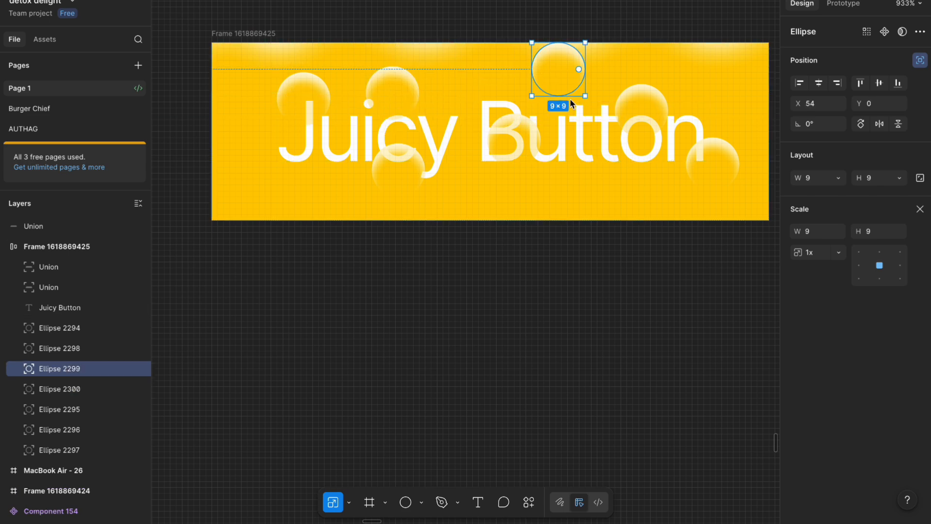
pyautogui.moveTo(571, 103)
pyautogui.mouseDown()
pyautogui.moveTo(570, 91)
pyautogui.moveTo(578, 101)
pyautogui.mouseUp()
pyautogui.moveTo(653, 110); pyautogui.dragTo(707, 88)
pyautogui.click(730, 149)
pyautogui.moveTo(728, 138); pyautogui.dragTo(727, 144)
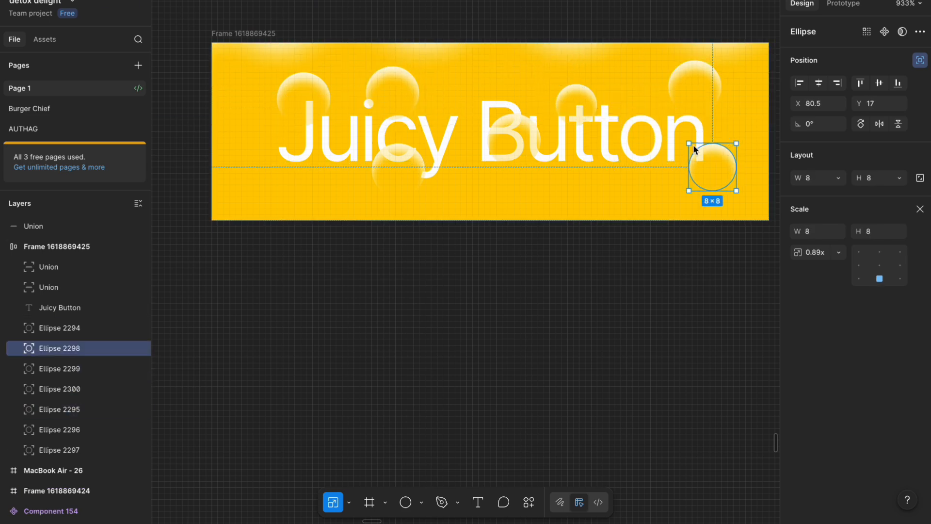
pyautogui.click(397, 94)
pyautogui.moveTo(420, 87); pyautogui.dragTo(433, 88)
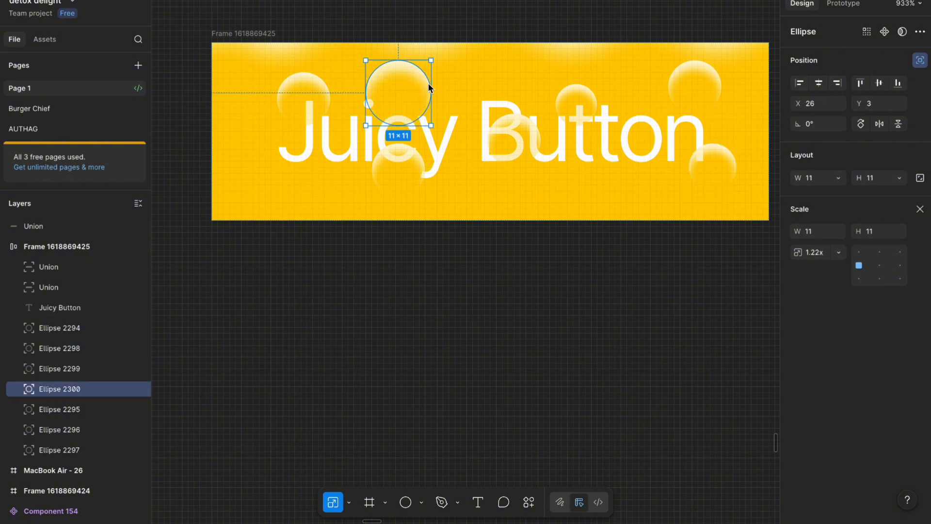
# Step: Shrink the bubble above the "J" and shift the bubbles apart so they spread evenly around the text
pyautogui.click(407, 159)
pyautogui.click(311, 106)
pyautogui.moveTo(320, 124); pyautogui.dragTo(244, 106)
pyautogui.moveTo(390, 159); pyautogui.dragTo(302, 173)
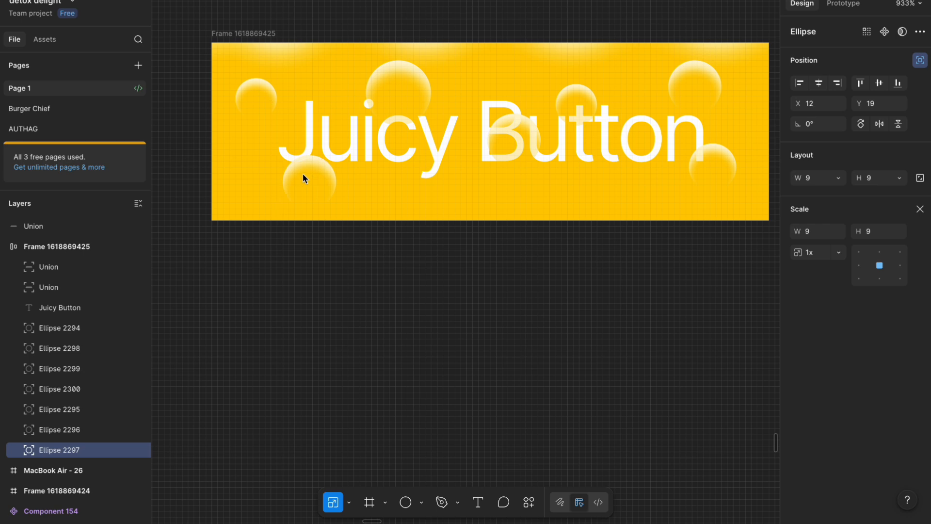
pyautogui.moveTo(406, 83); pyautogui.dragTo(423, 85)
pyautogui.moveTo(510, 141); pyautogui.dragTo(497, 160)
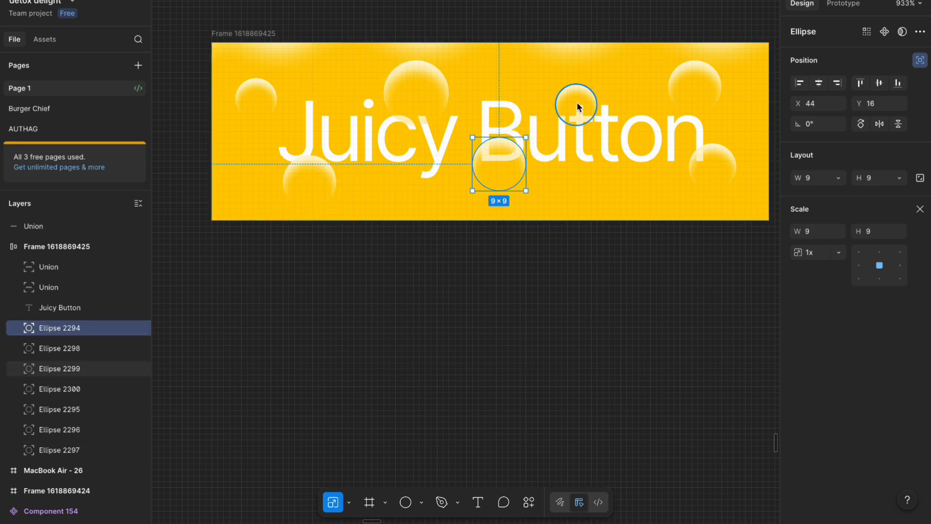
pyautogui.moveTo(576, 104); pyautogui.dragTo(571, 94)
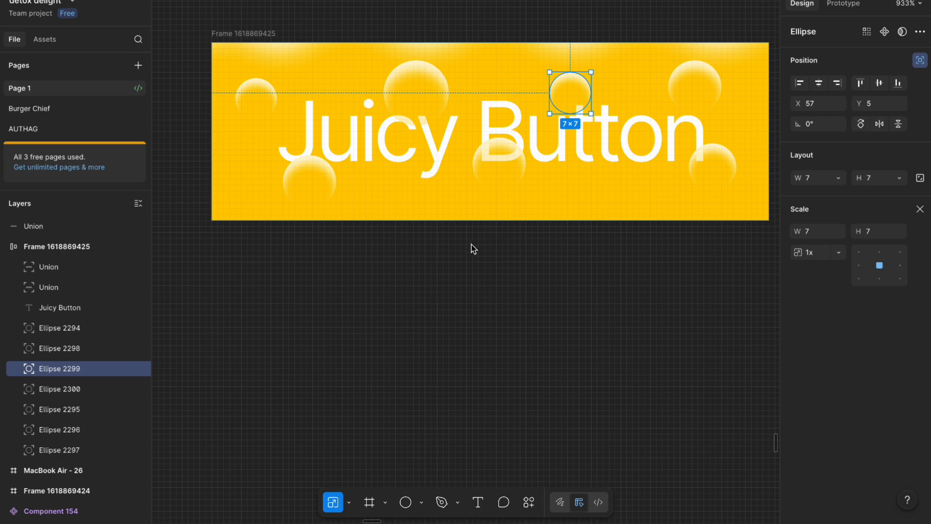
# Step: Select the pineapple chunk image on the How It Works heading for copying
pyautogui.scroll(-5, 591, 207)
pyautogui.click(600, 317)
pyautogui.moveTo(645, 287); pyautogui.dragTo(590, 263)
pyautogui.scroll(-10, 588, 261)
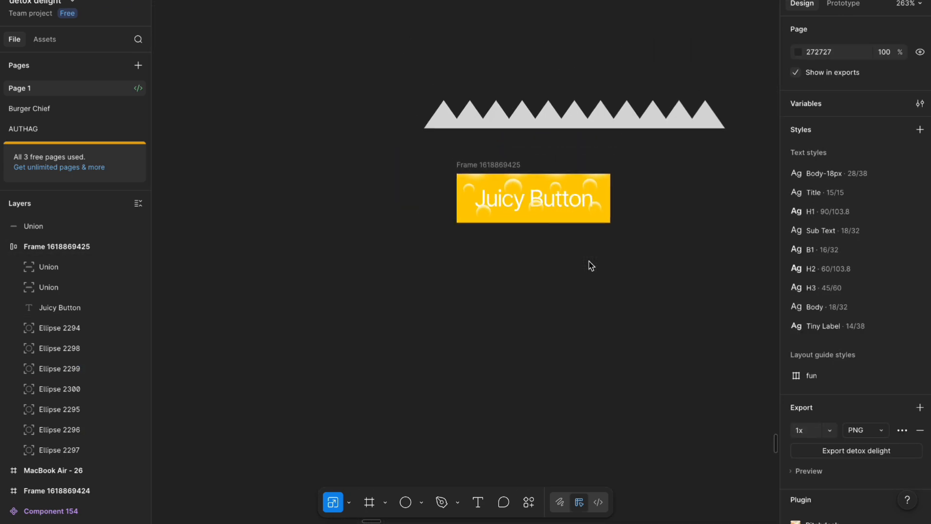
pyautogui.moveTo(633, 237); pyautogui.dragTo(664, 255)
pyautogui.moveTo(384, 210); pyautogui.dragTo(660, 278)
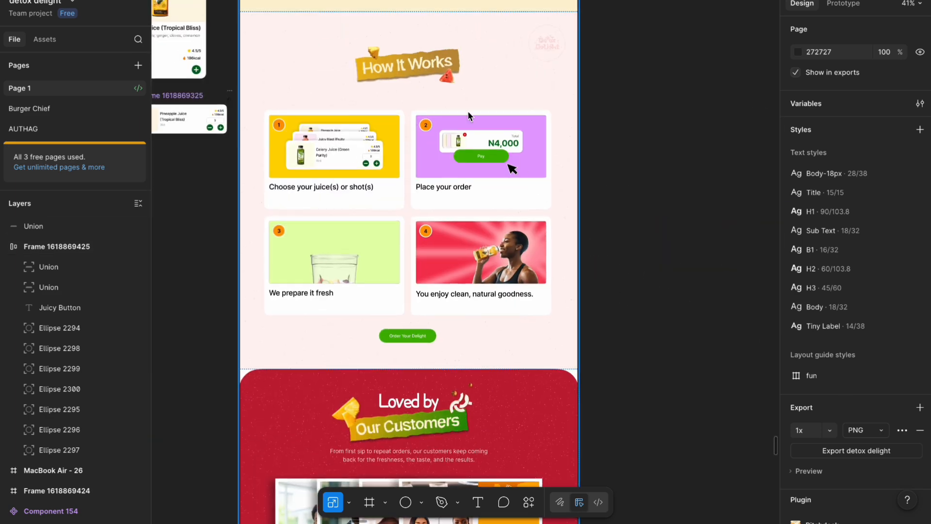
pyautogui.scroll(2, 509, 138)
pyautogui.scroll(6, 379, 147)
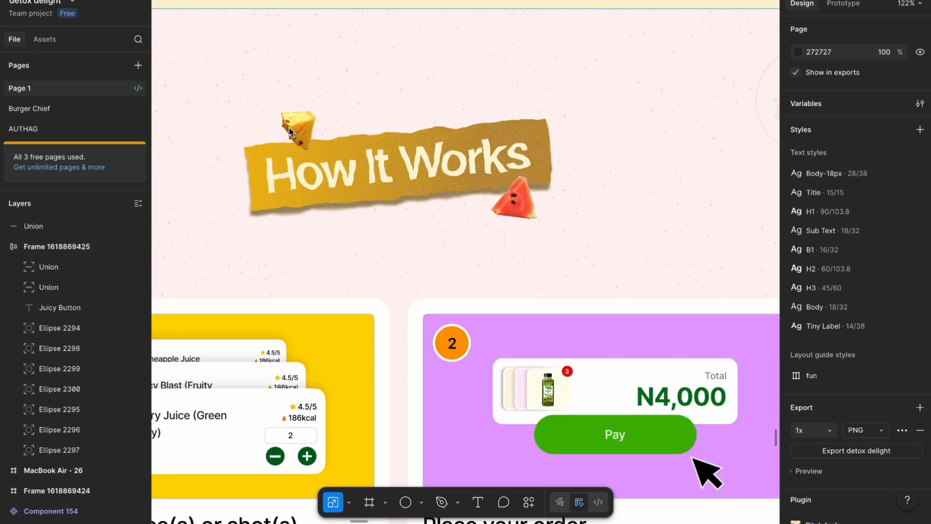
pyautogui.click(290, 130)
pyautogui.doubleClick(290, 130)
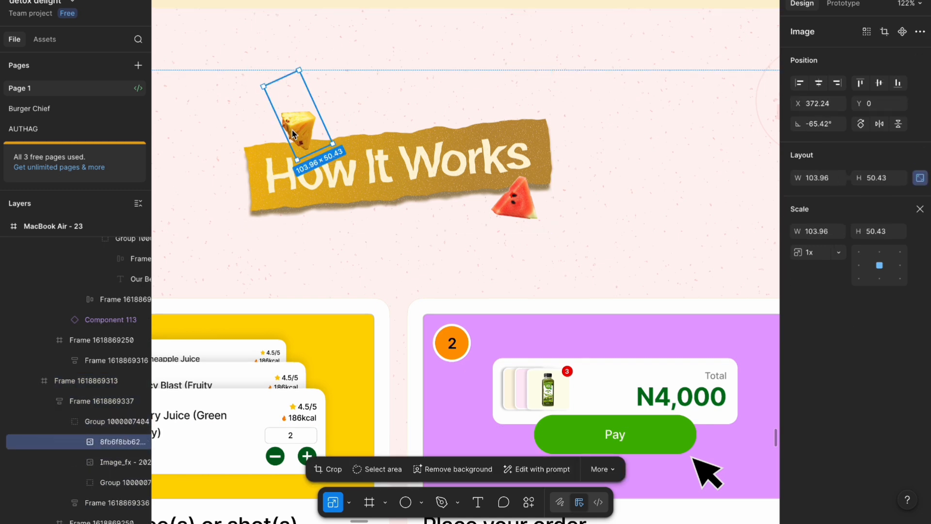
# Step: Paste the pineapple image into the Juicy Button frame
pyautogui.scroll(-7, 308, 138)
pyautogui.moveTo(667, 278); pyautogui.dragTo(342, 167)
pyautogui.moveTo(612, 256); pyautogui.dragTo(346, 163)
pyautogui.scroll(6, 236, 288)
pyautogui.scroll(10, 235, 288)
pyautogui.scroll(-2, 351, 202)
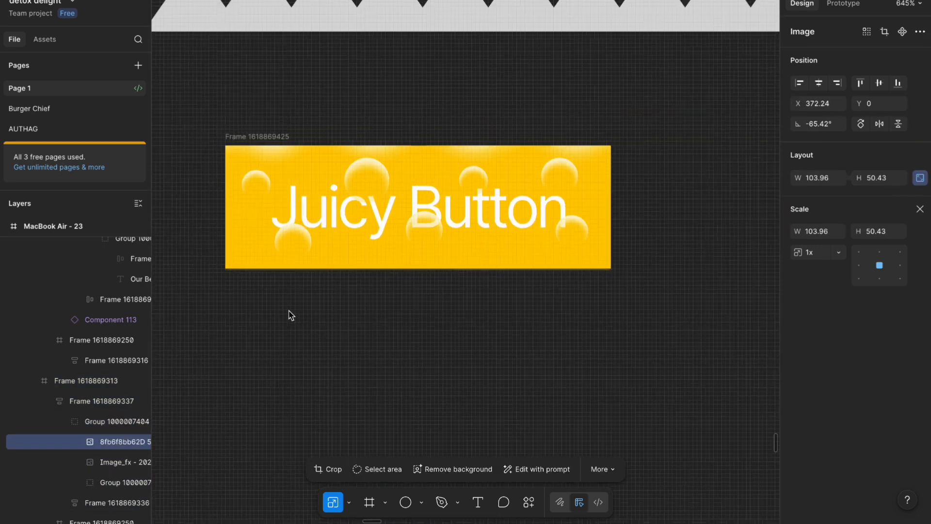
pyautogui.click(276, 145)
pyautogui.hotkey('ctrl', 'v')
pyautogui.moveTo(573, 248); pyautogui.dragTo(262, 95)
# Step: Crop the empty area off the pasted pineapple image, reducing it to 58.91 × 50.43
pyautogui.doubleClick(431, 307)
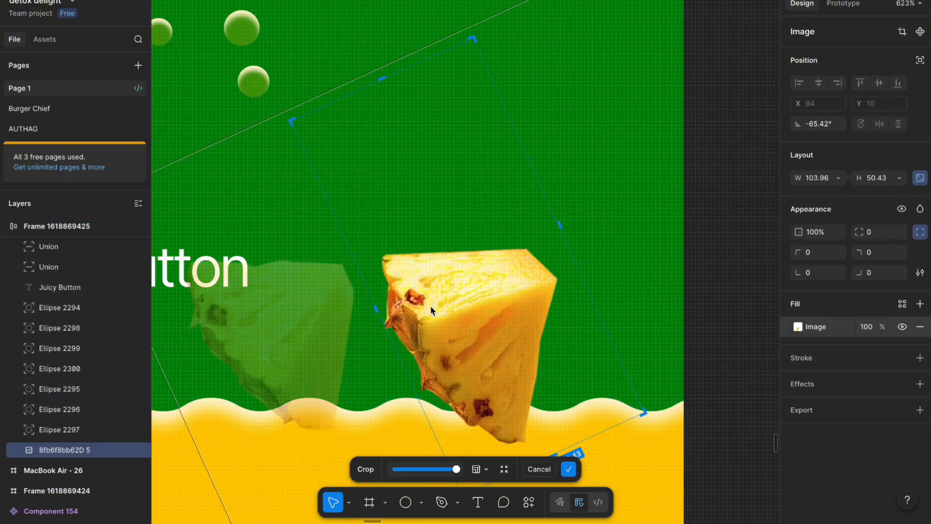
pyautogui.moveTo(379, 81); pyautogui.dragTo(432, 232)
pyautogui.moveTo(493, 319); pyautogui.dragTo(477, 305)
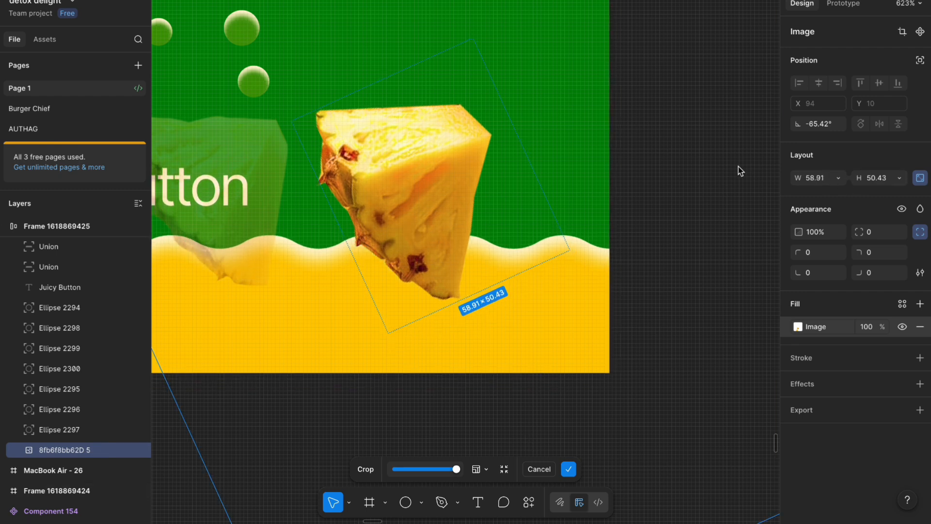
pyautogui.scroll(-3, 624, 200)
pyautogui.press('Return')
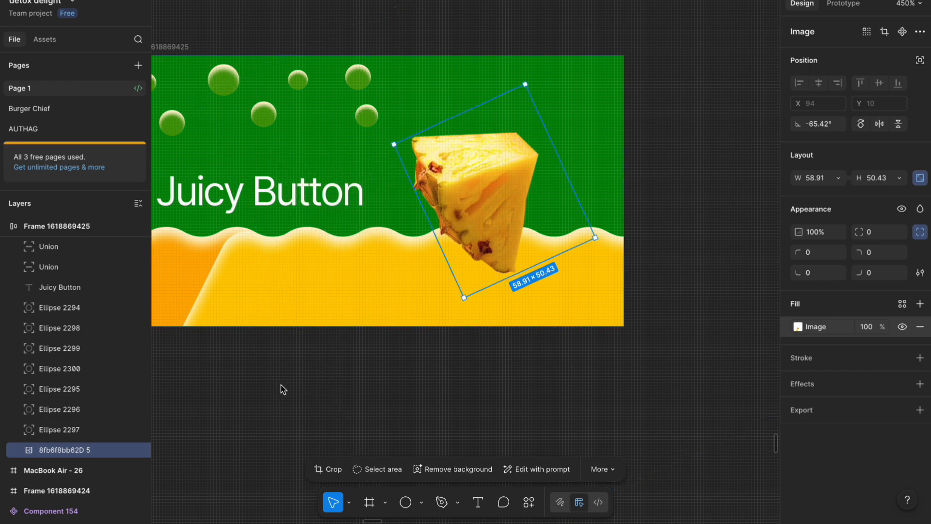
# Step: Exclude the pineapple from auto layout and center it horizontally and vertically in the button frame
pyautogui.click(919, 60)
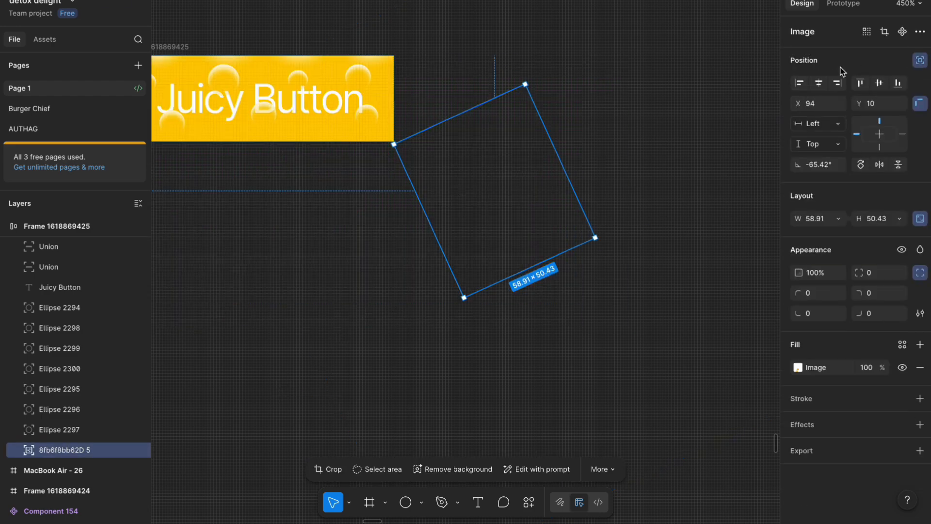
pyautogui.click(820, 83)
pyautogui.click(880, 83)
pyautogui.moveTo(270, 199); pyautogui.dragTo(545, 278)
# Step: Scale the pineapple down proportionally and move it to the upper-left area of the button, beside the "J"
pyautogui.scroll(3, 496, 108)
pyautogui.press('k')
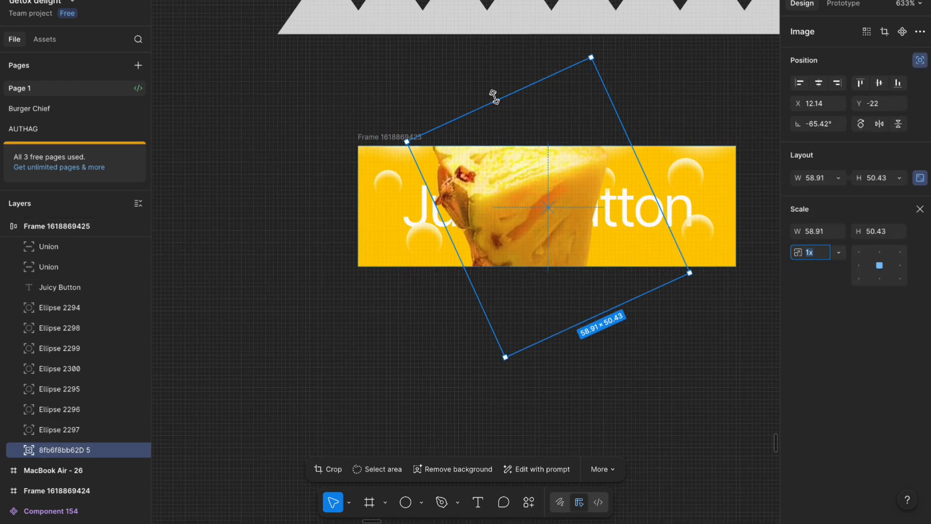
pyautogui.moveTo(500, 99); pyautogui.dragTo(585, 251)
pyautogui.moveTo(594, 262); pyautogui.dragTo(480, 218)
pyautogui.scroll(5, 482, 195)
# Step: Duplicate the pineapple below the "B", rotated to 52.34° and scaled down to 7.42 × 6.36
pyautogui.moveTo(478, 261); pyautogui.dragTo(636, 285)
pyautogui.moveTo(654, 226); pyautogui.dragTo(557, 286)
pyautogui.moveTo(662, 295); pyautogui.dragTo(642, 290)
pyautogui.hscroll(3, 642, 290)
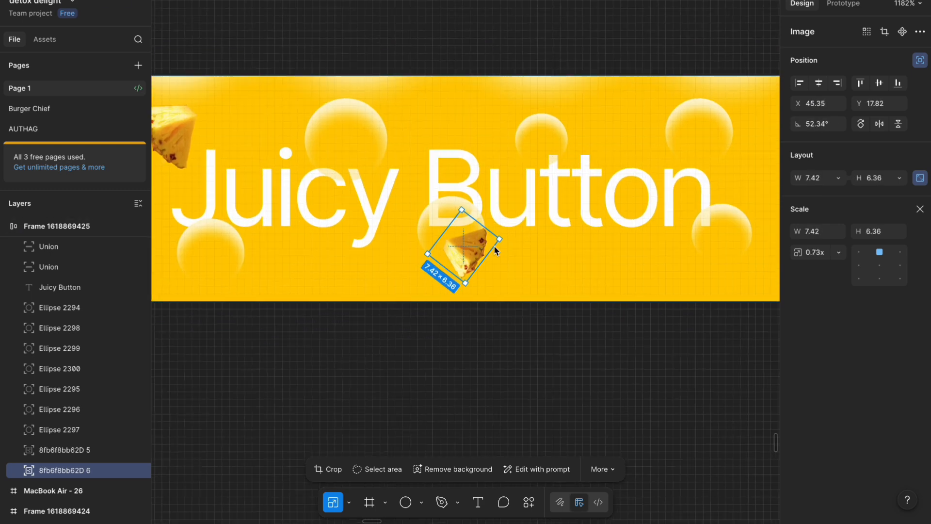
# Step: Place pineapple chunks along the lower edge, at the upper right, above the "B" and below "ui", varying their sizes and rotations
pyautogui.moveTo(478, 242); pyautogui.dragTo(609, 197)
pyautogui.moveTo(601, 155); pyautogui.dragTo(764, 180)
pyautogui.keyDown('alt'); pyautogui.moveTo(719, 172); pyautogui.dragTo(441, 166); pyautogui.keyUp('alt')
pyautogui.moveTo(442, 167); pyautogui.dragTo(593, 120)
pyautogui.keyDown('alt'); pyautogui.moveTo(542, 141); pyautogui.dragTo(341, 283); pyautogui.keyUp('alt')
pyautogui.moveTo(441, 216); pyautogui.dragTo(420, 244)
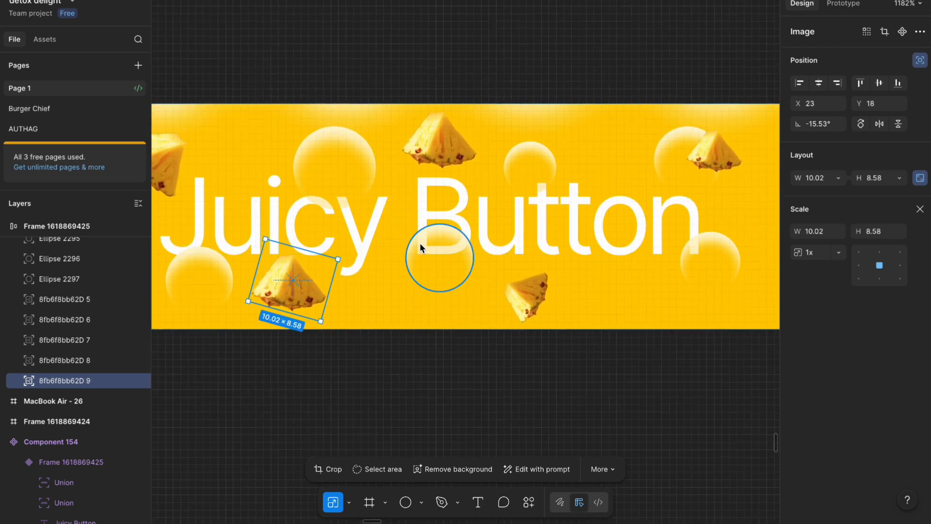
pyautogui.click(438, 142)
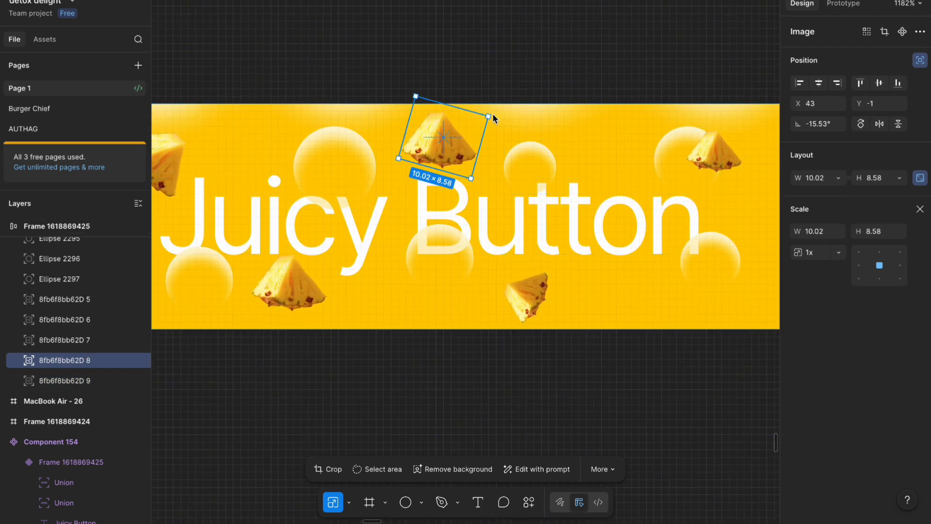
pyautogui.moveTo(492, 114); pyautogui.dragTo(416, 96)
# Step: Scale down the bubble above "cy" and move it down-left so it overlaps the "ic" letters
pyautogui.click(352, 169)
pyautogui.moveTo(335, 125); pyautogui.dragTo(341, 142)
pyautogui.moveTo(337, 189); pyautogui.dragTo(315, 211)
pyautogui.hscroll(-1, 344, 202)
pyautogui.click(495, 396)
pyautogui.scroll(-6, 479, 253)
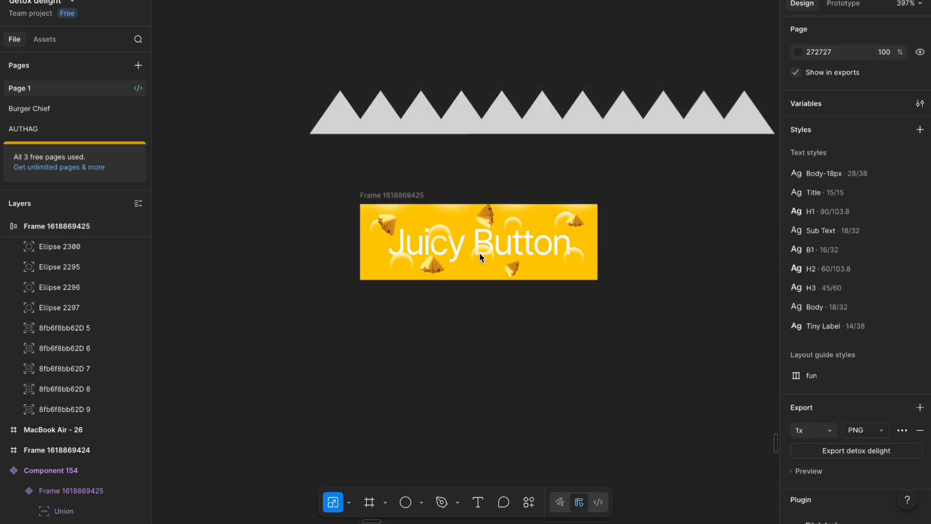
# Step: Lower both Union wave layers in the button frame to Y 29
pyautogui.scroll(1, 509, 288)
pyautogui.scroll(3, 510, 291)
pyautogui.click(247, 251)
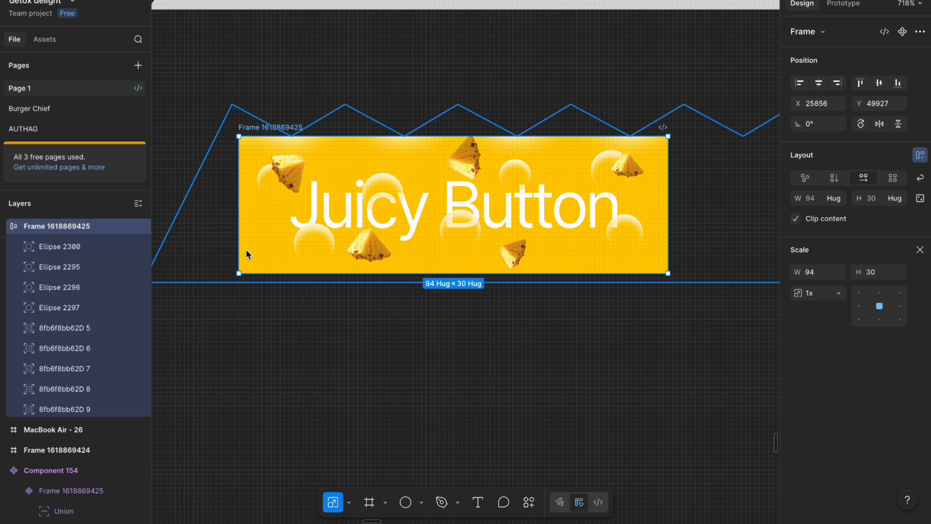
pyautogui.scroll(3, 63, 372)
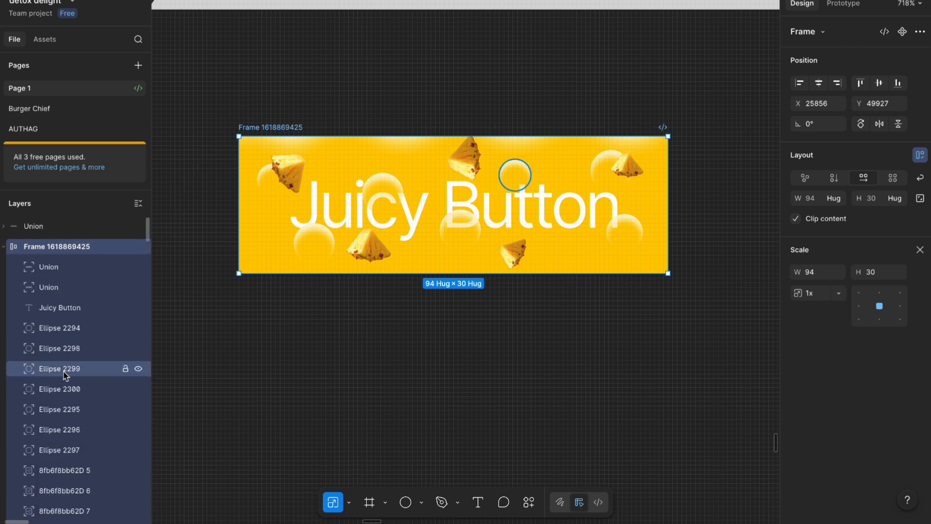
pyautogui.click(83, 279)
pyautogui.keyDown('shift'); pyautogui.click(83, 268); pyautogui.keyUp('shift')
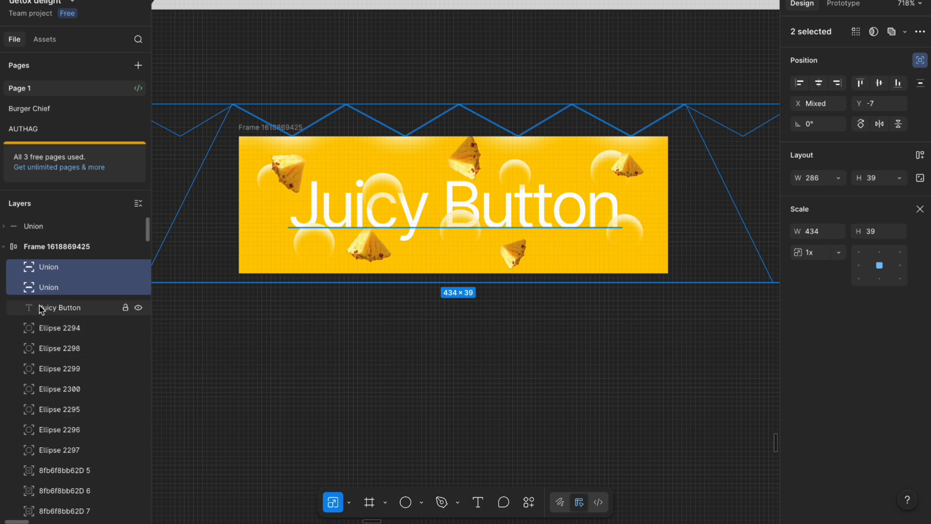
pyautogui.click(62, 332)
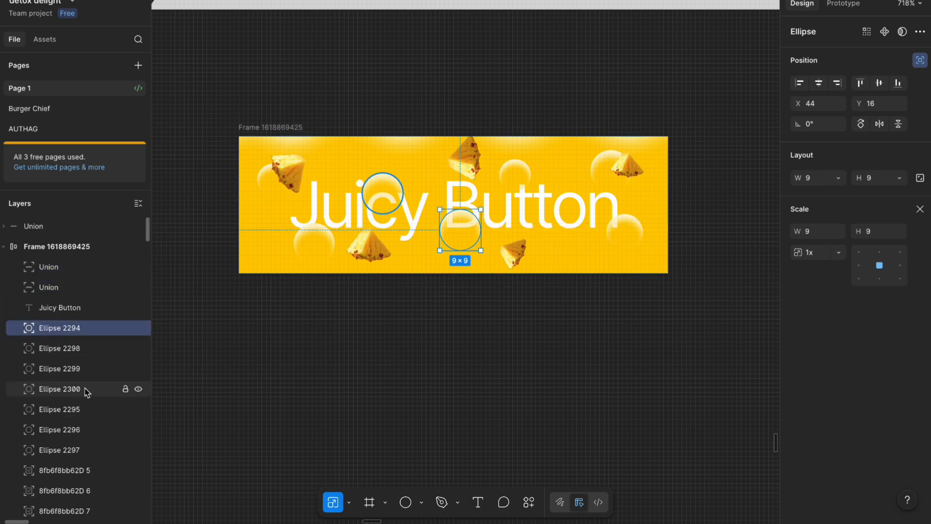
pyautogui.click(77, 269)
pyautogui.keyDown('shift'); pyautogui.click(85, 289); pyautogui.keyUp('shift')
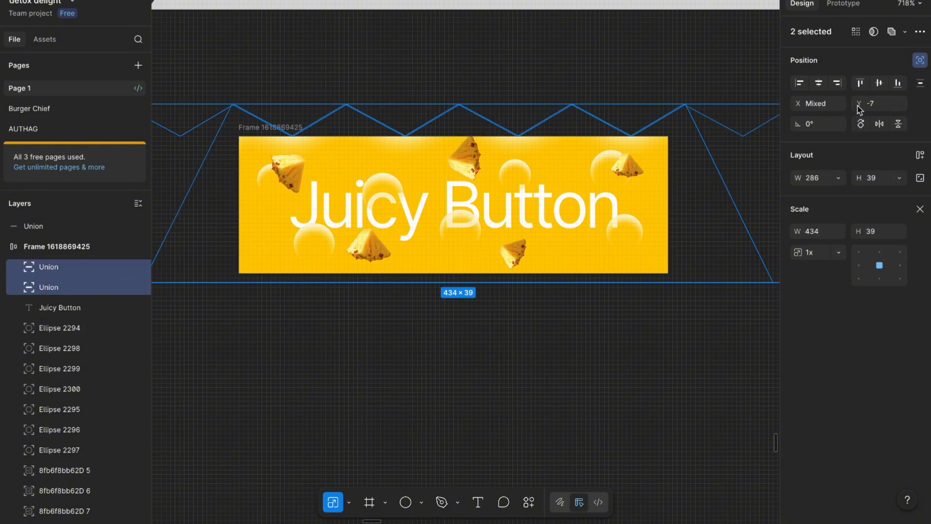
pyautogui.moveTo(860, 109); pyautogui.dragTo(900, 106)
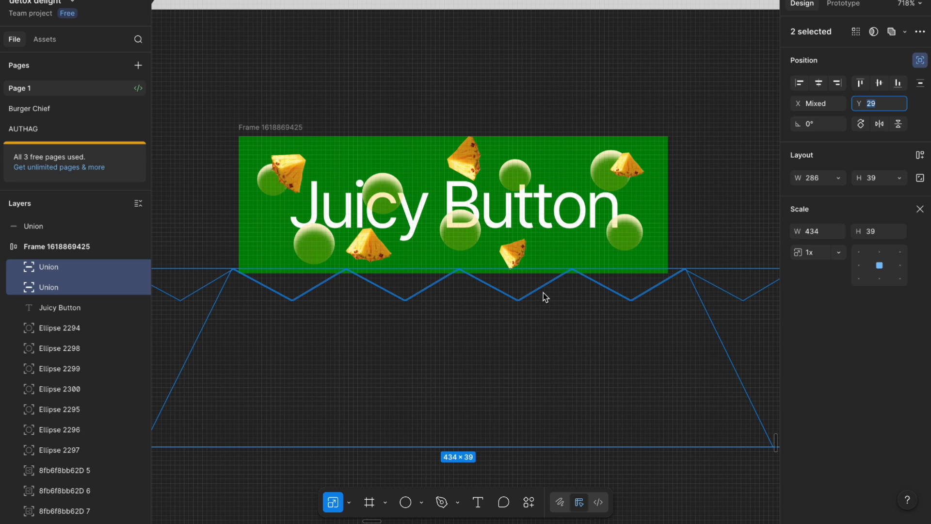
# Step: Move all the bubbles and pineapple chunks down together, below the visible area of the button frame
pyautogui.click(52, 328)
pyautogui.scroll(-4, 56, 340)
pyautogui.keyDown('shift'); pyautogui.click(61, 361); pyautogui.keyUp('shift')
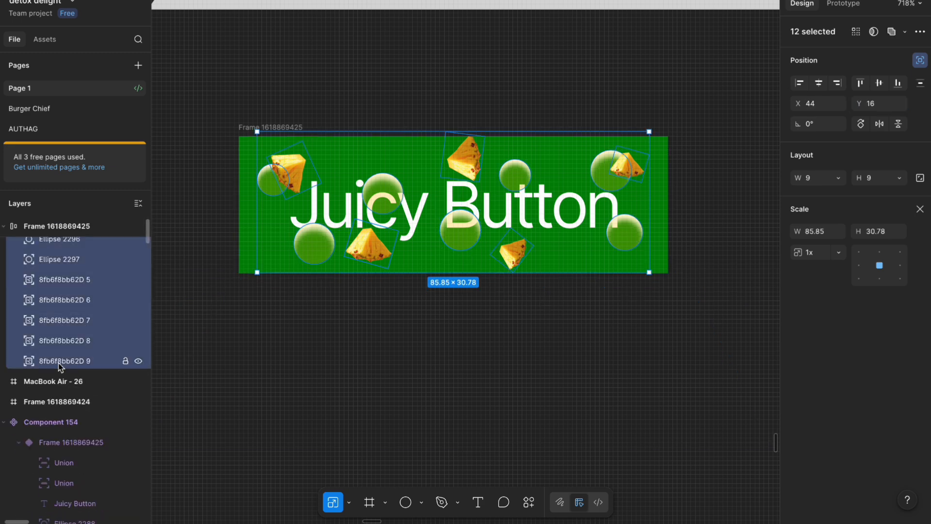
pyautogui.moveTo(861, 107); pyautogui.dragTo(860, 106)
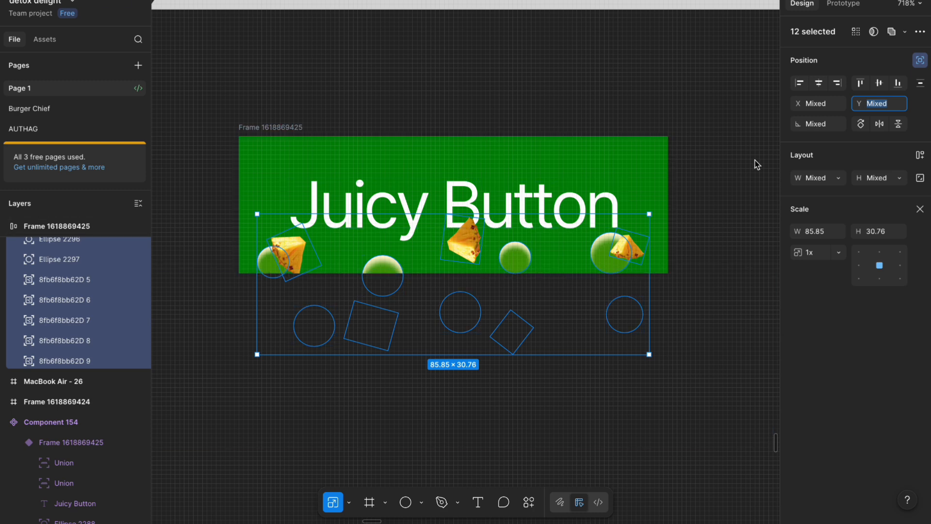
pyautogui.moveTo(856, 107); pyautogui.dragTo(852, 107)
pyautogui.scroll(-3, 619, 214)
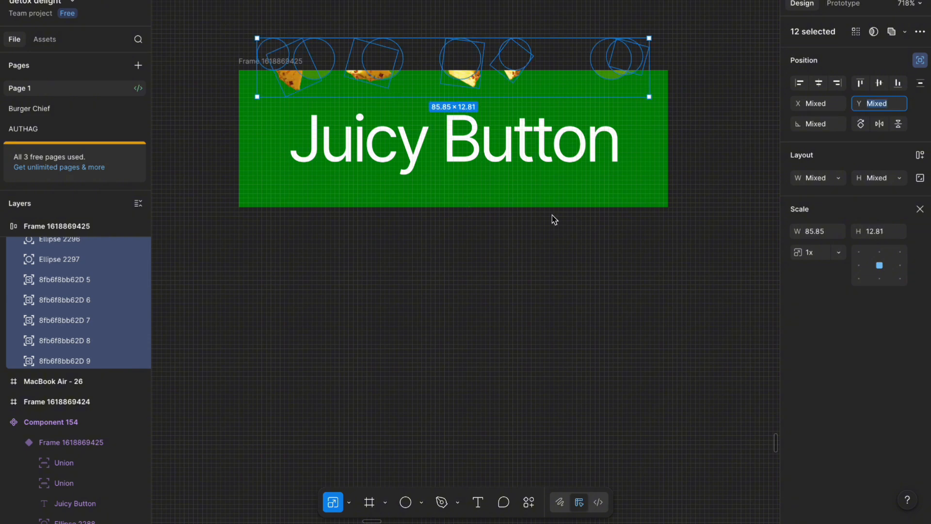
pyautogui.hotkey('ctrl', 'z')
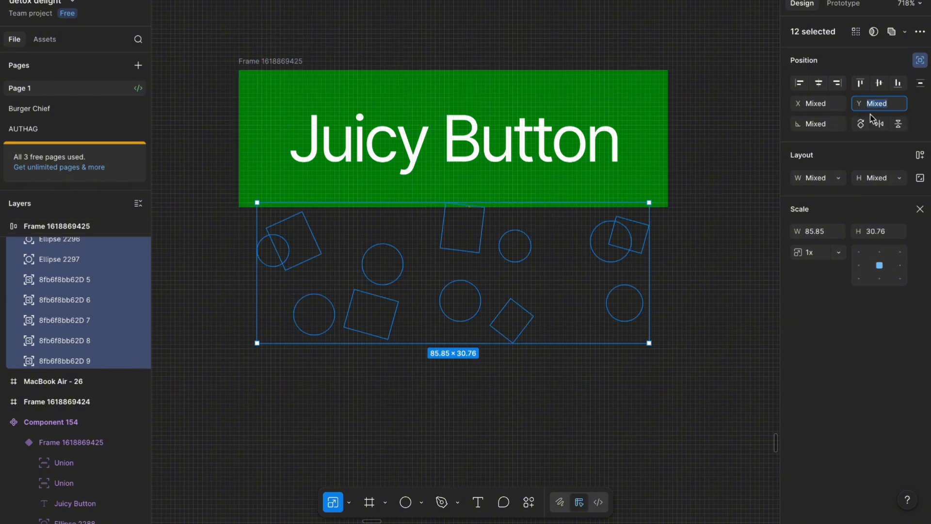
pyautogui.moveTo(861, 106)
pyautogui.mouseDown()
pyautogui.moveTo(862, 138)
pyautogui.moveTo(856, 106)
pyautogui.mouseUp()
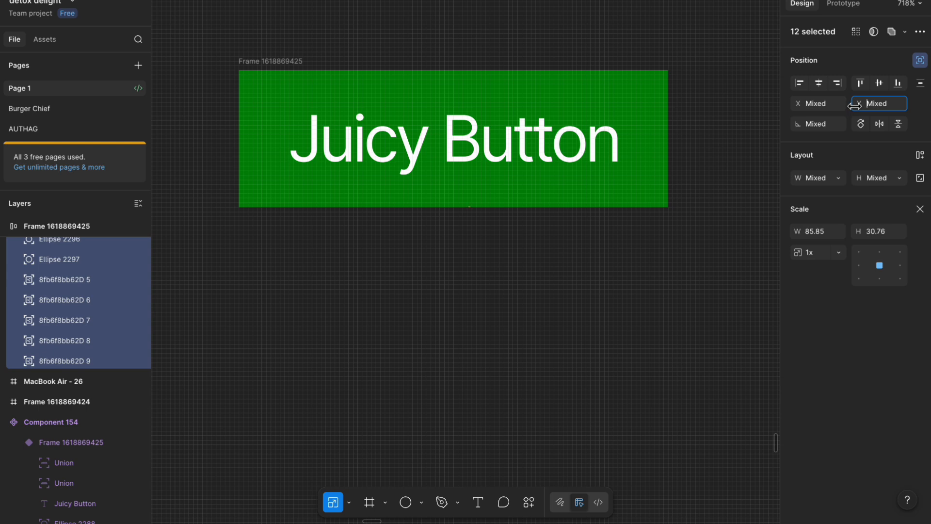
# Step: Duplicate the button frame directly below the original, leaving a gap of 4
pyautogui.click(293, 43)
pyautogui.scroll(-3, 292, 47)
pyautogui.scroll(2, 314, 48)
pyautogui.click(314, 48)
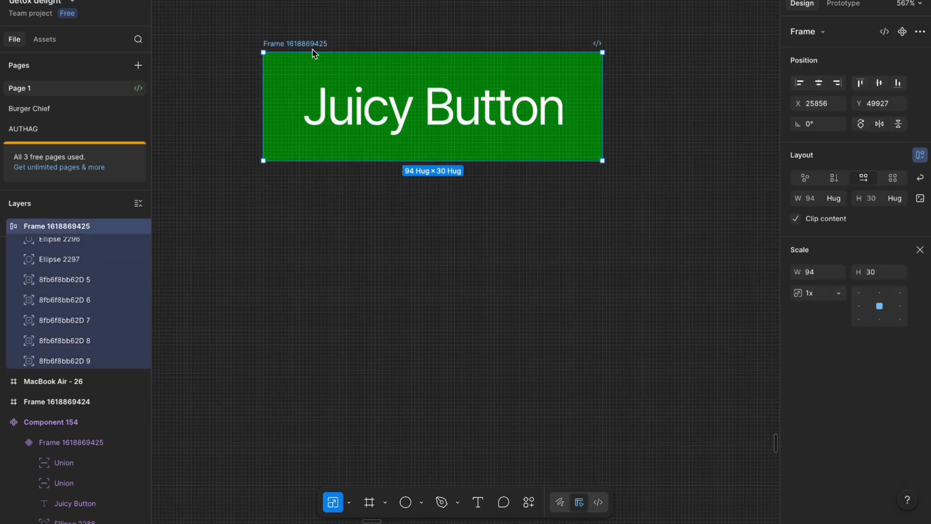
pyautogui.moveTo(310, 49); pyautogui.dragTo(309, 168)
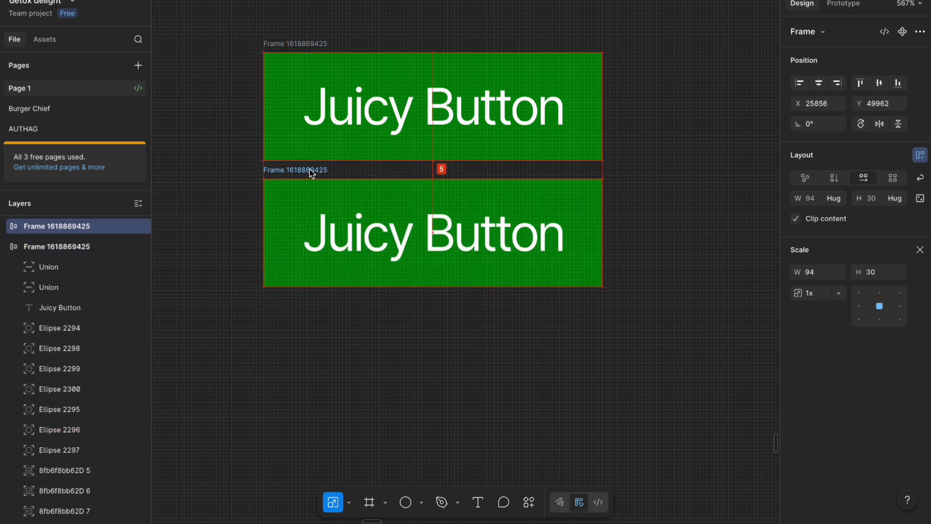
# Step: Combine the two button frames into a component set
pyautogui.keyDown('shift'); pyautogui.click(307, 42); pyautogui.keyUp('shift')
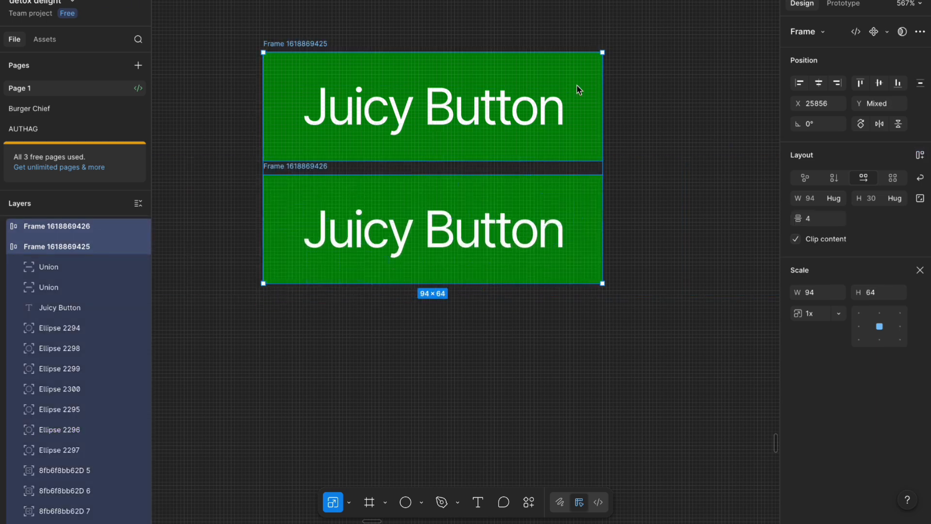
pyautogui.click(844, 4)
pyautogui.click(802, 4)
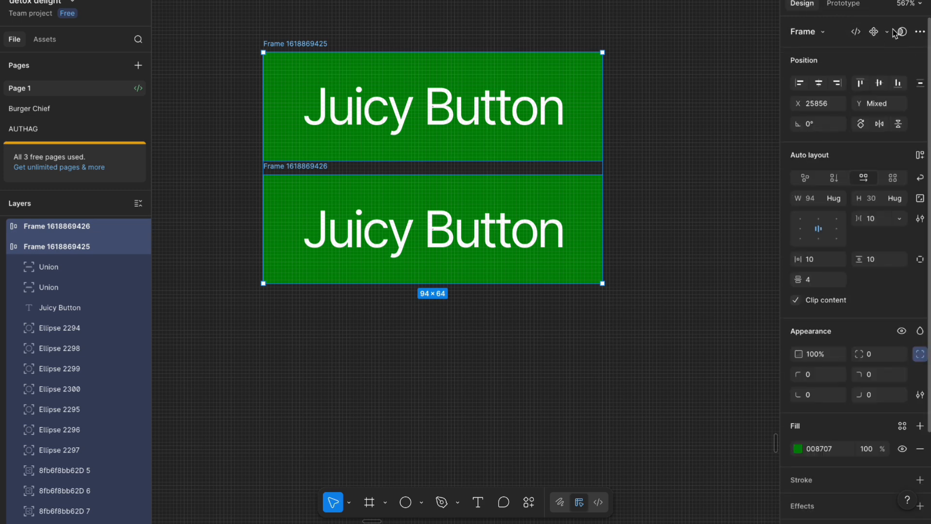
pyautogui.click(887, 31)
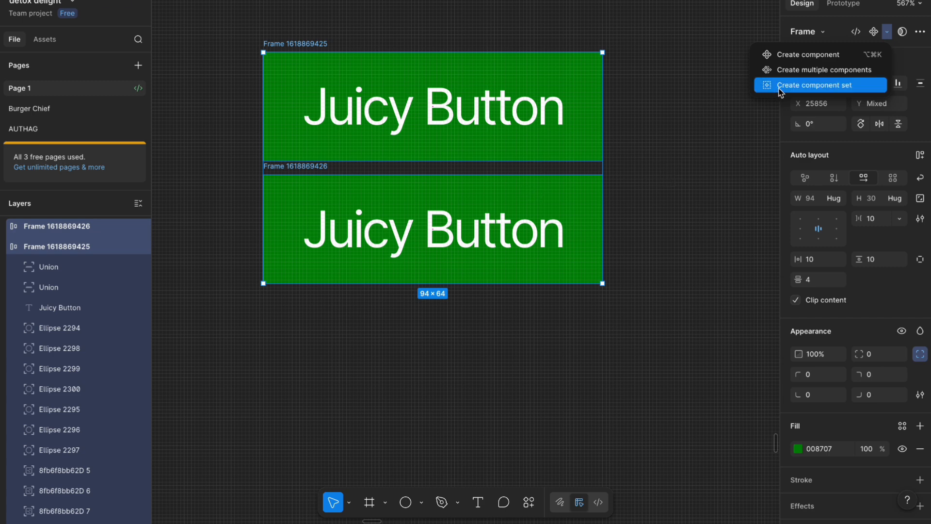
pyautogui.click(844, 85)
# Step: Connect the upper button variant to the lower one with a While hovering interaction that changes to the lower variant
pyautogui.scroll(-5, 631, 150)
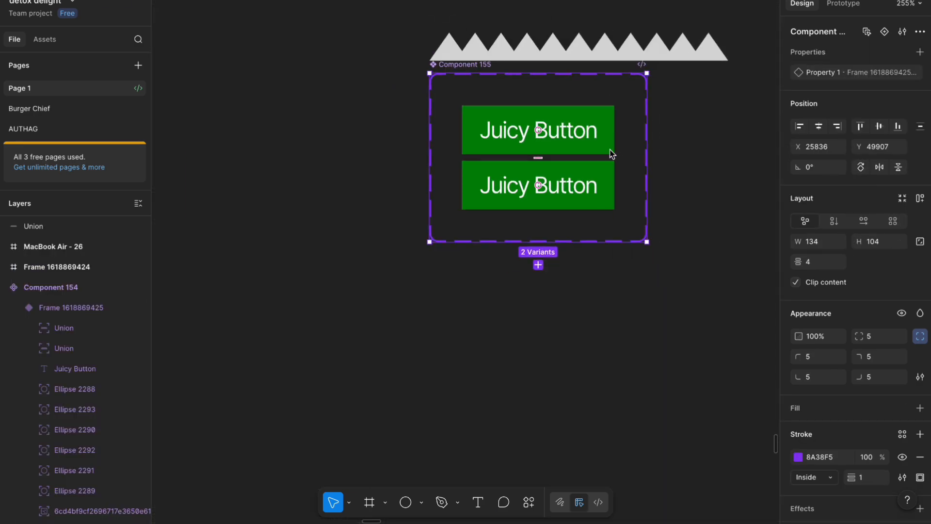
pyautogui.scroll(3, 593, 148)
pyautogui.click(593, 148)
pyautogui.scroll(2, 557, 150)
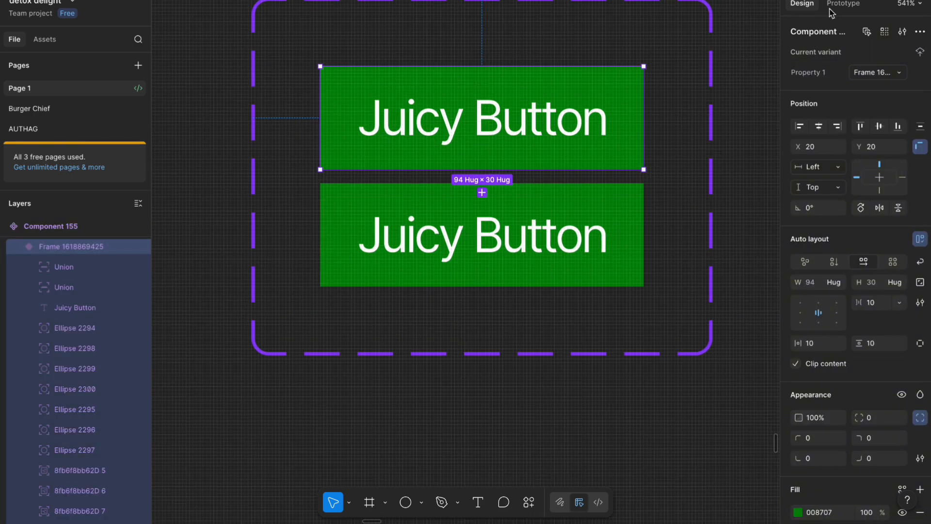
pyautogui.hotkey('shift', 'e')
pyautogui.scroll(5, 476, 164)
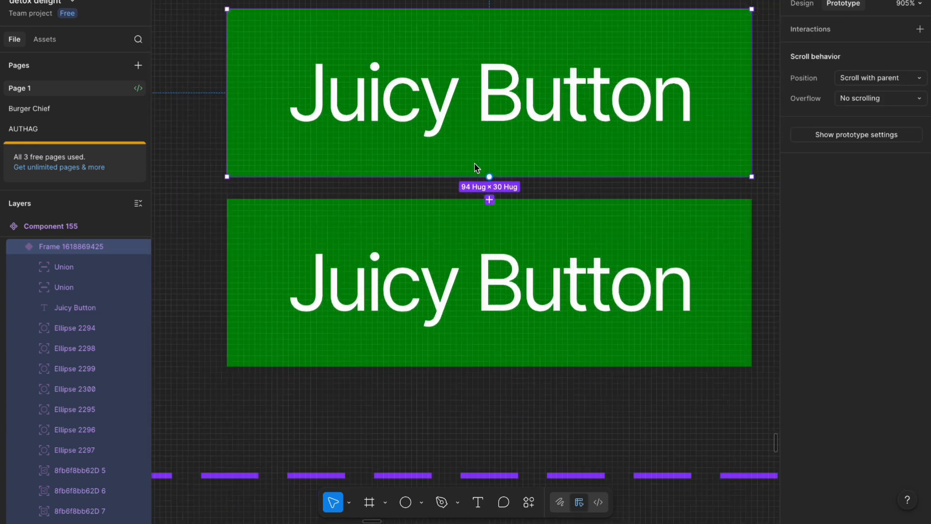
pyautogui.scroll(-1, 474, 164)
pyautogui.hscroll(1, 520, 172)
pyautogui.moveTo(443, 173); pyautogui.dragTo(440, 221)
pyautogui.click(664, 105)
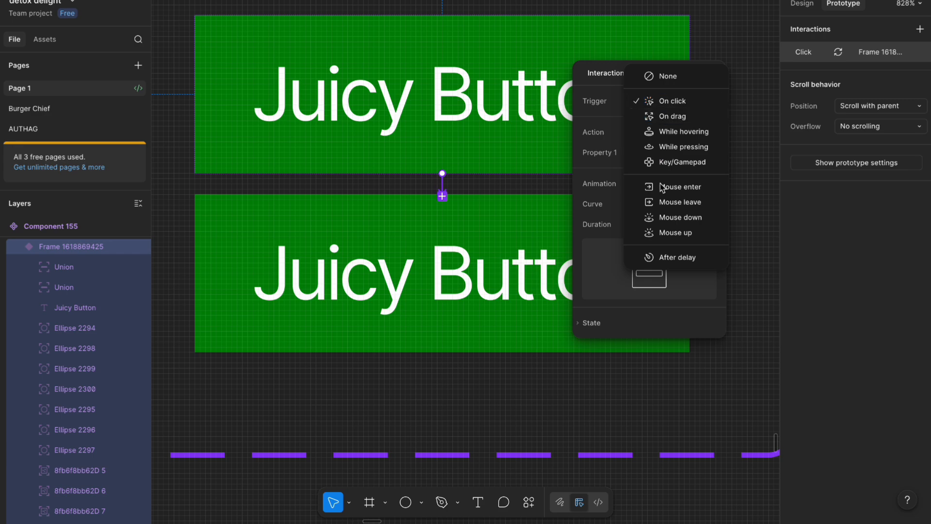
pyautogui.click(683, 132)
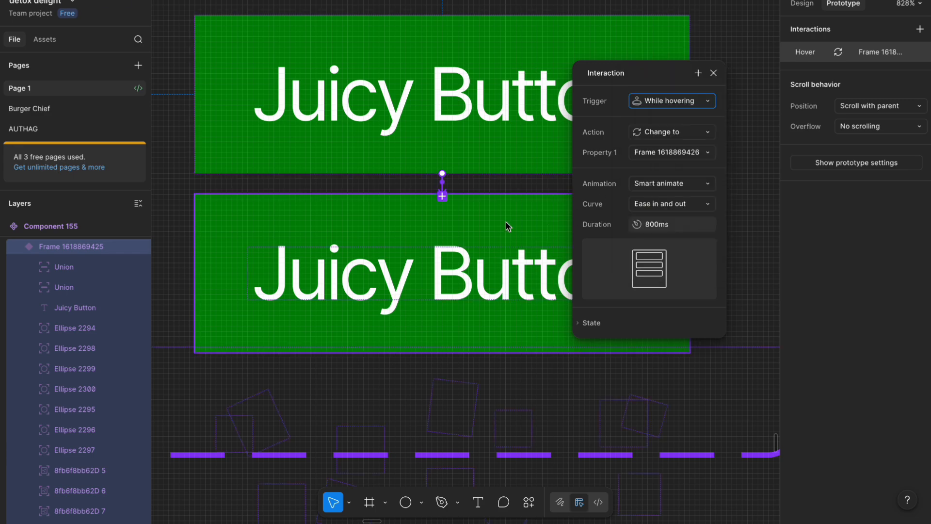
# Step: Raise both Union wave layers in the lower variant to Y -7 so they fill the button
pyautogui.scroll(-2, 505, 222)
pyautogui.hscroll(1, 505, 222)
pyautogui.scroll(-2, 450, 158)
pyautogui.scroll(3, 451, 158)
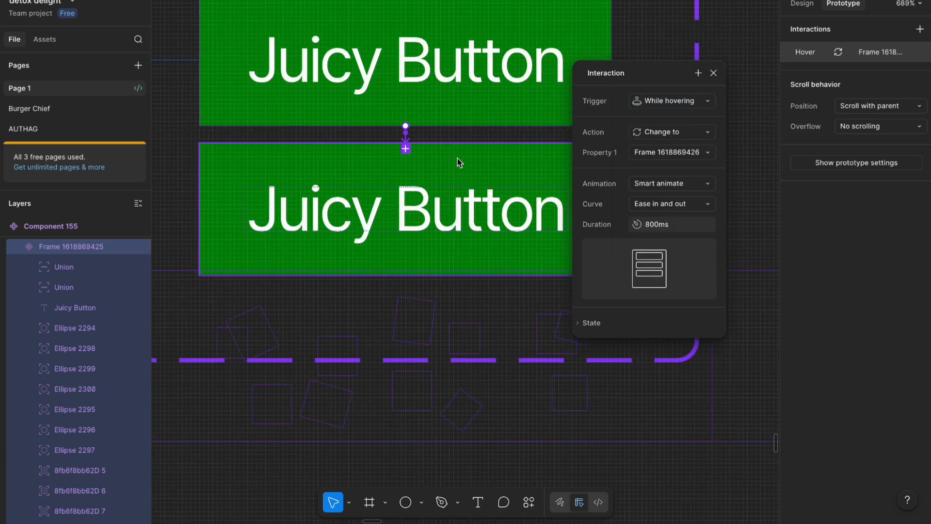
pyautogui.click(458, 158)
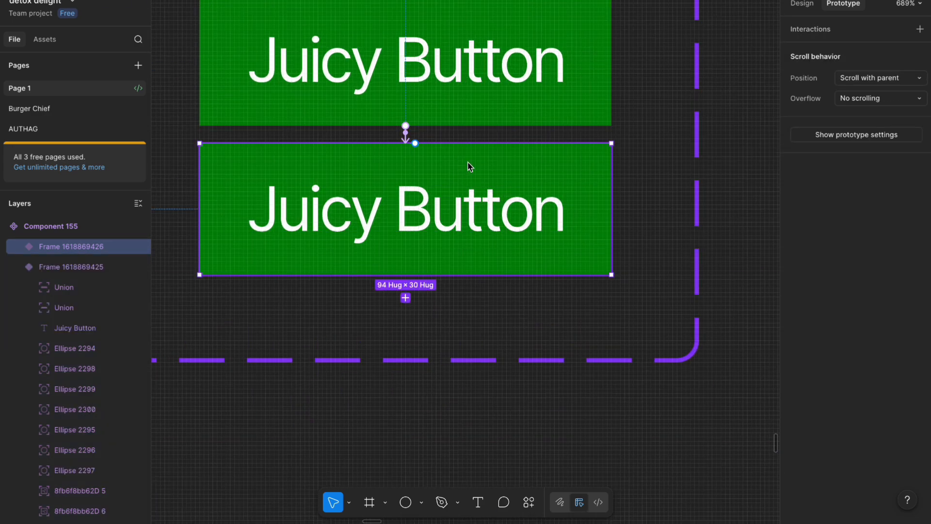
pyautogui.doubleClick(464, 226)
pyautogui.click(805, 6)
pyautogui.click(600, 155)
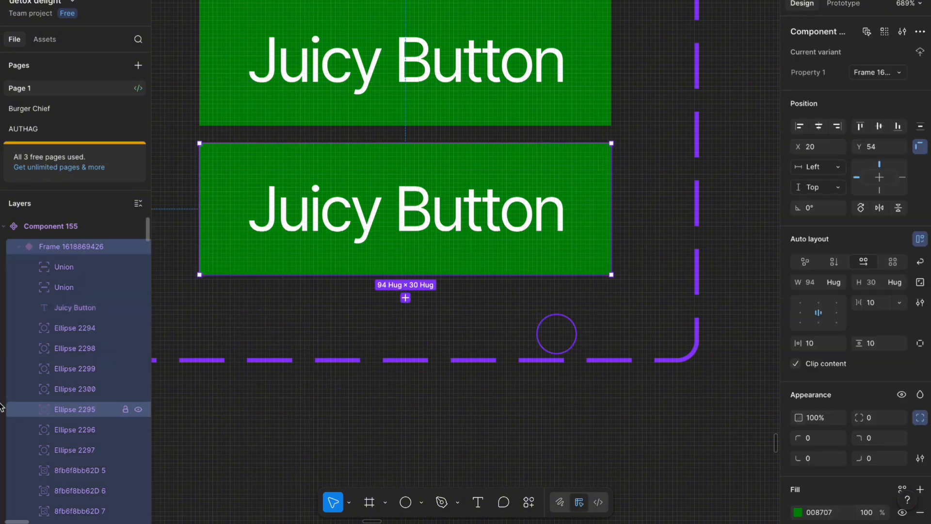
pyautogui.click(63, 287)
pyautogui.keyDown('shift'); pyautogui.click(63, 267); pyautogui.keyUp('shift')
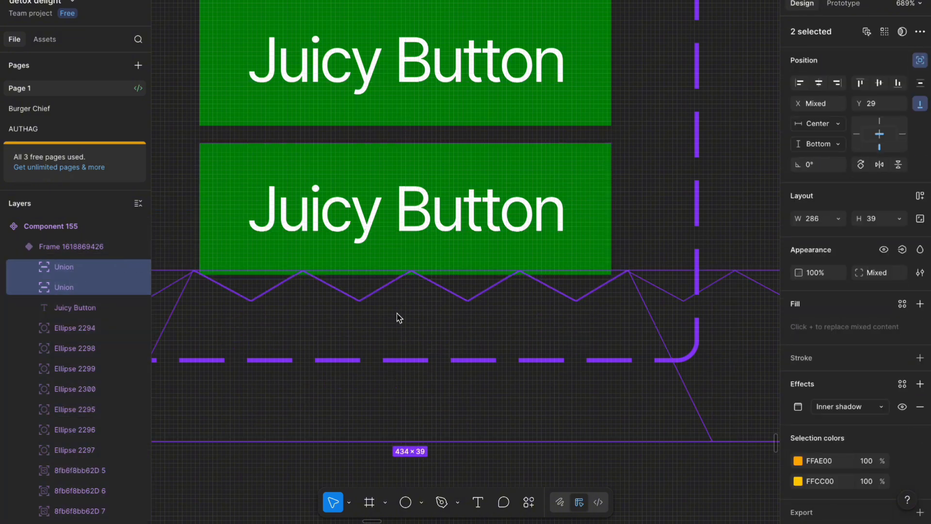
pyautogui.scroll(-3, 391, 308)
pyautogui.moveTo(863, 104); pyautogui.dragTo(813, 98)
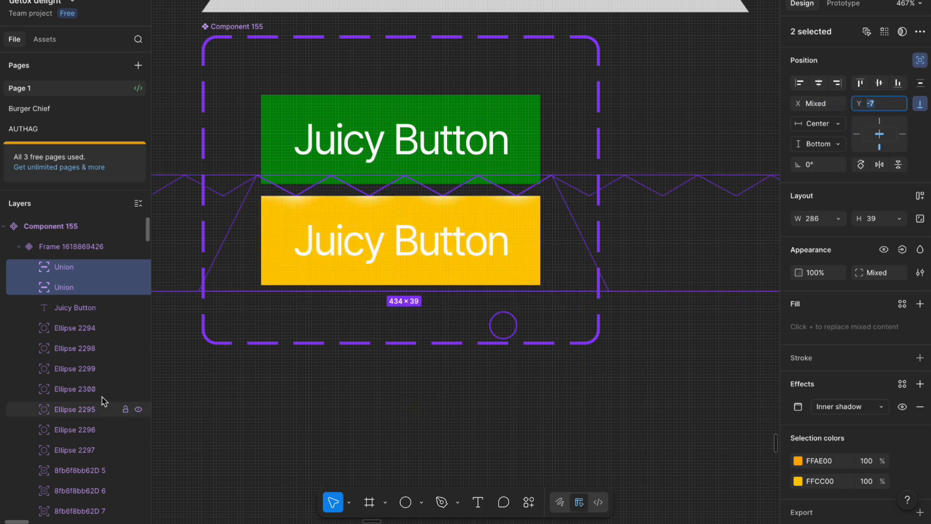
# Step: Shift the lower variant's yellow FFCC00 wave to X -169
pyautogui.click(97, 288)
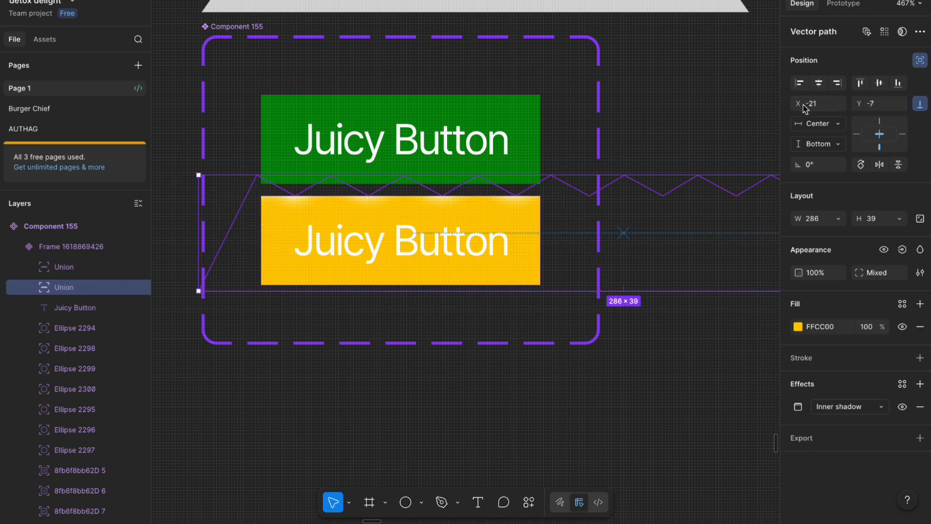
pyautogui.moveTo(804, 104); pyautogui.dragTo(614, 151)
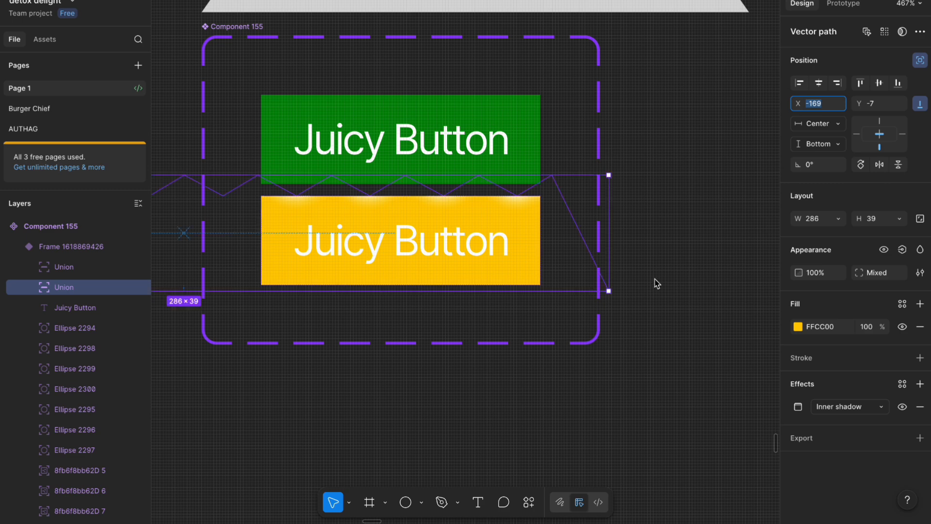
# Step: Shift the lower variant's orange FFAE00 wave to X -20 and hide the yellow wave layer
pyautogui.click(68, 267)
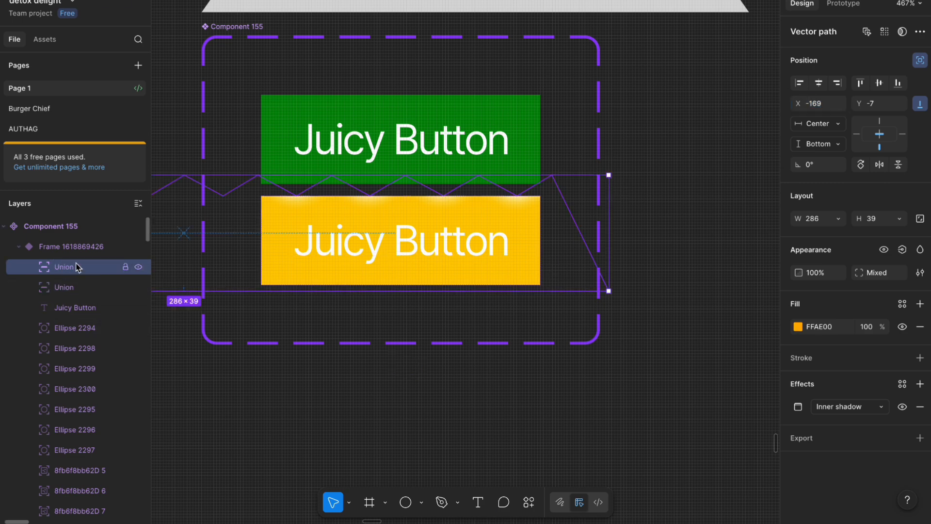
pyautogui.scroll(-2, 401, 293)
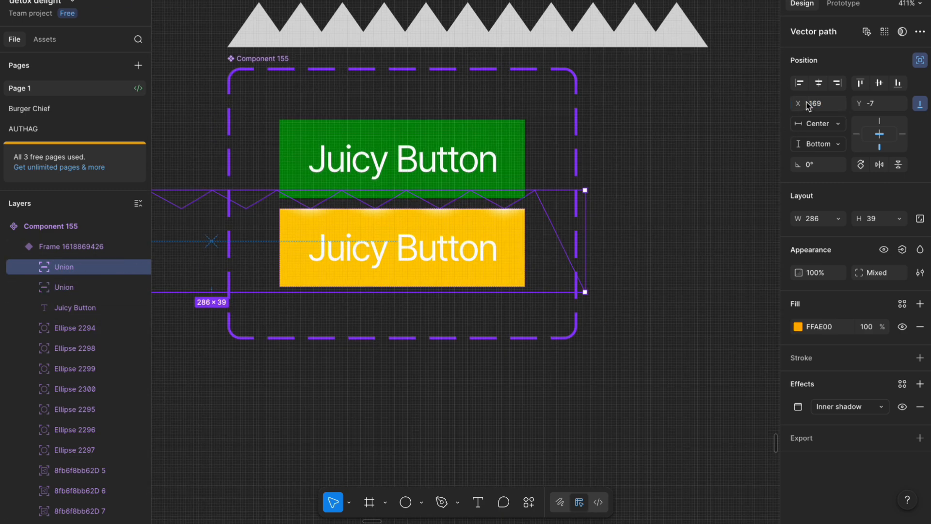
pyautogui.moveTo(808, 107); pyautogui.dragTo(876, 108)
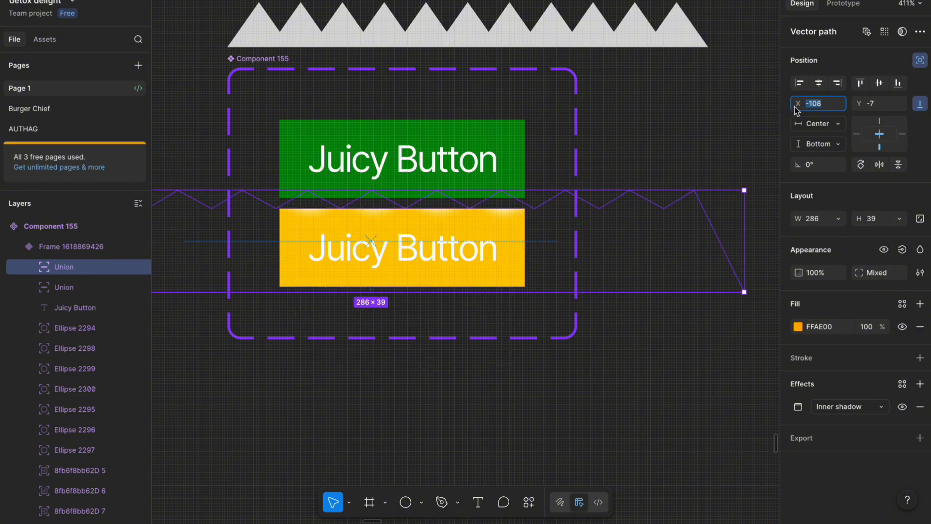
pyautogui.moveTo(798, 107); pyautogui.dragTo(882, 122)
pyautogui.click(138, 287)
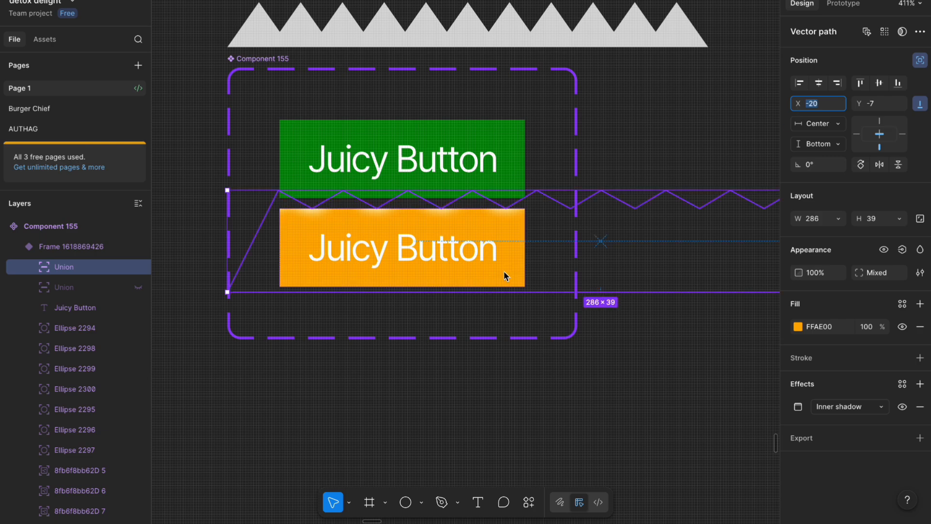
# Step: Show the hidden yellow wave again and recolour the lower variant's Juicy Button text to dark brown 5A4800
pyautogui.click(139, 290)
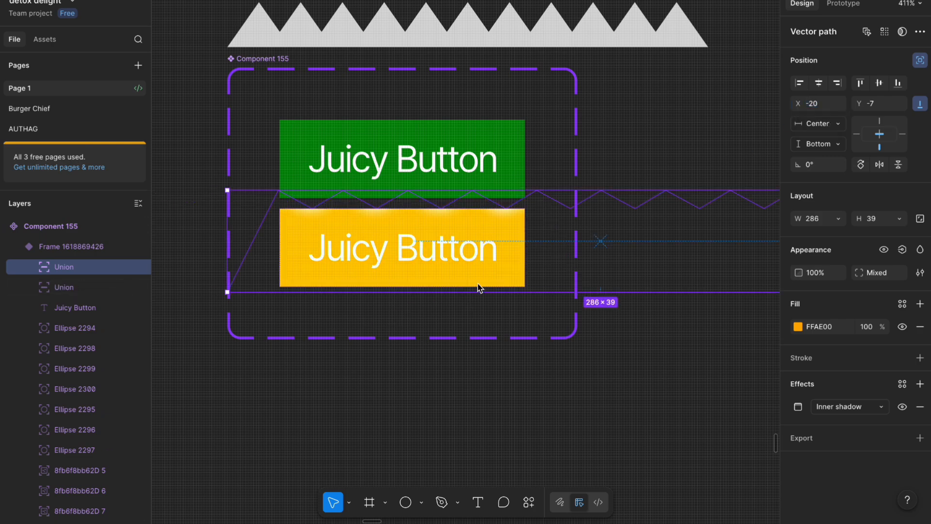
pyautogui.click(427, 255)
pyautogui.scroll(1, 438, 316)
pyautogui.scroll(5, 438, 316)
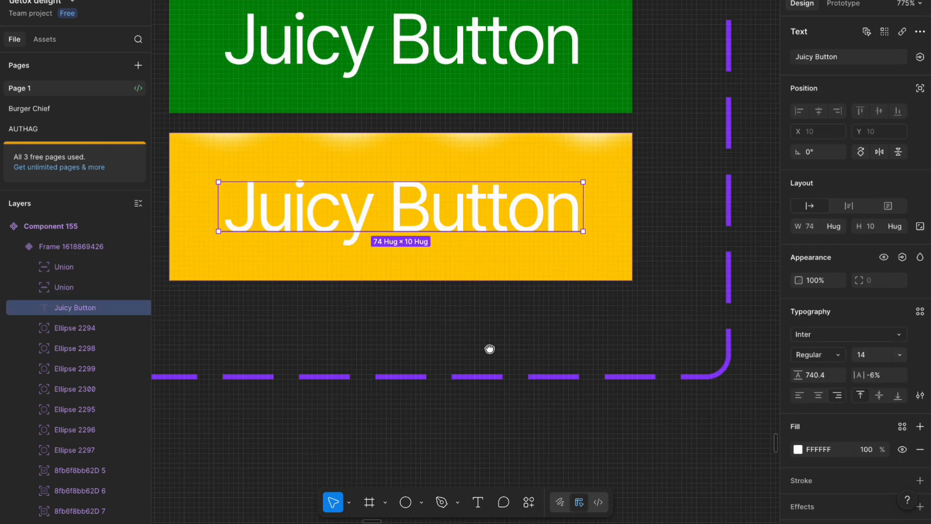
pyautogui.scroll(2, 490, 347)
pyautogui.press('i')
pyautogui.click(515, 216)
pyautogui.click(797, 449)
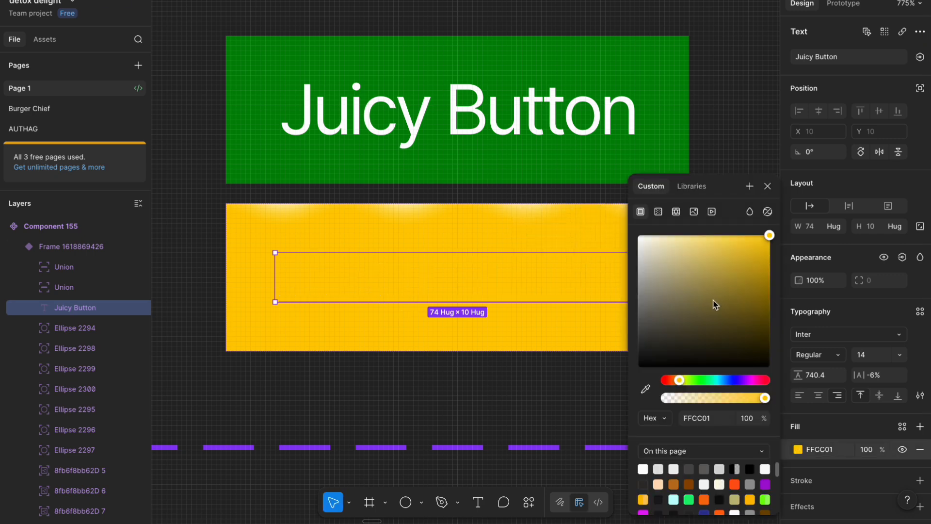
pyautogui.moveTo(769, 293); pyautogui.dragTo(779, 331)
pyautogui.scroll(-3, 464, 346)
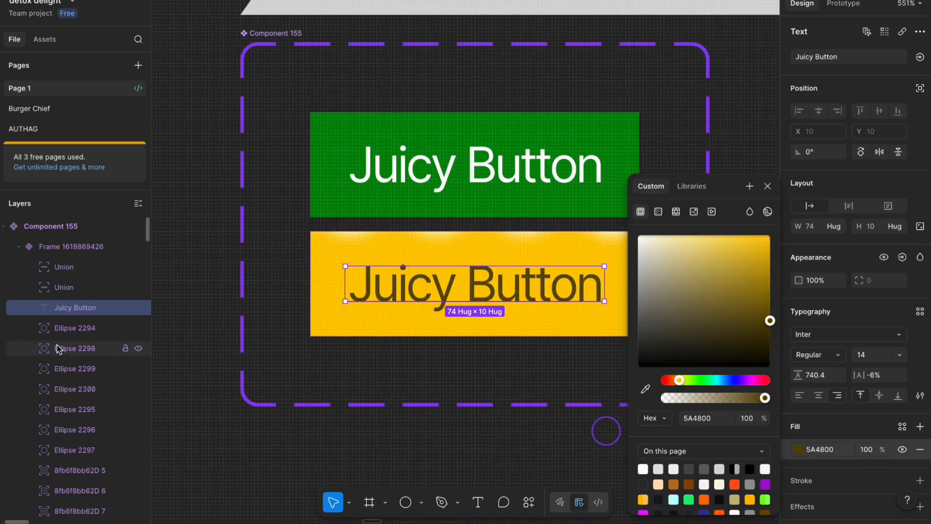
pyautogui.click(61, 327)
pyautogui.scroll(-3, 62, 330)
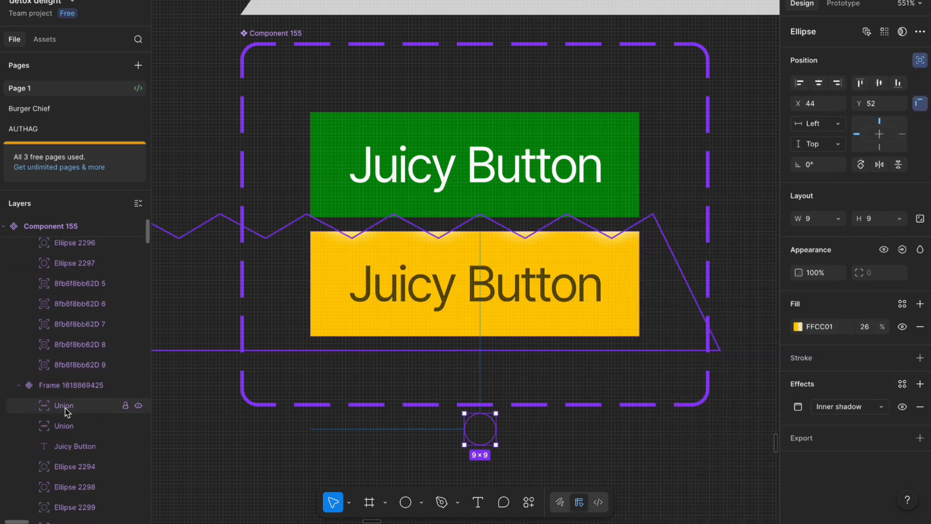
pyautogui.keyDown('shift'); pyautogui.click(73, 366); pyautogui.keyUp('shift')
pyautogui.scroll(1, 81, 376)
pyautogui.scroll(3, 80, 376)
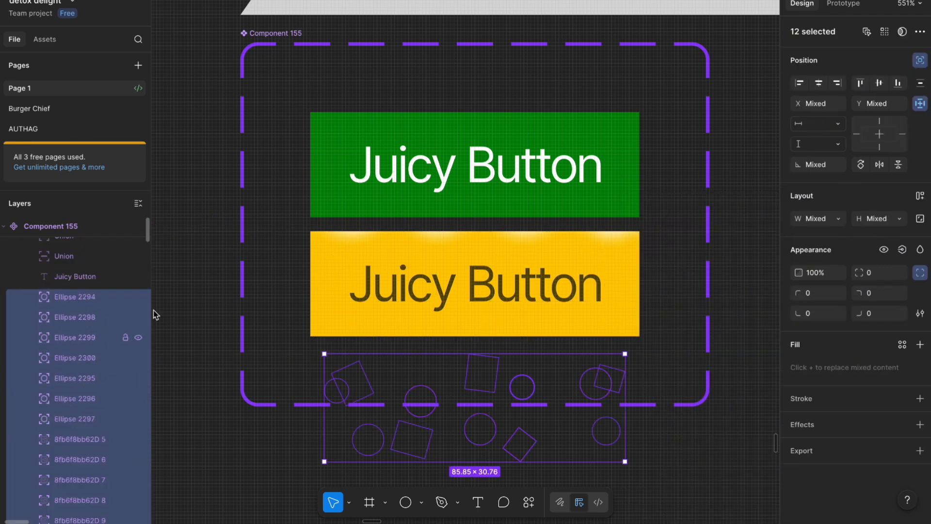
pyautogui.click(231, 318)
pyautogui.click(359, 310)
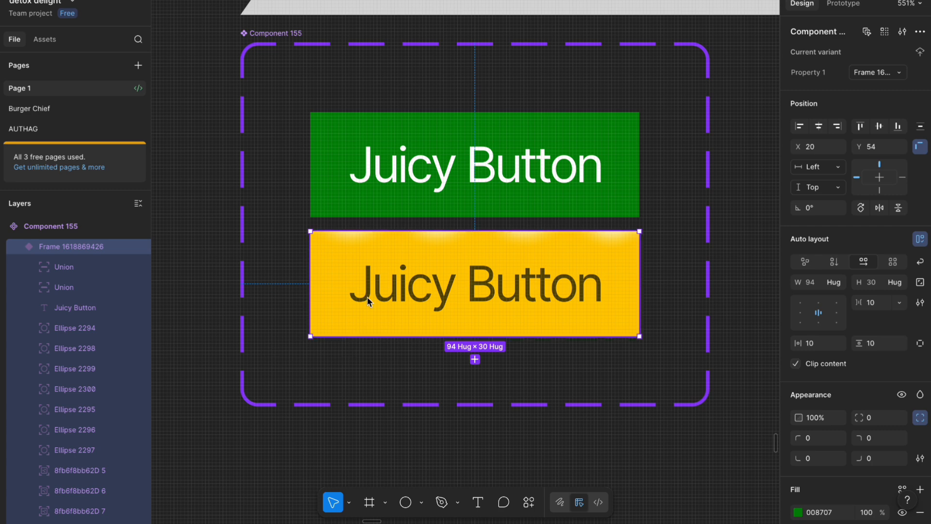
# Step: Move all seven bubbles and five pineapple chunks of the lower variant up together so they sit inside the button
pyautogui.click(63, 328)
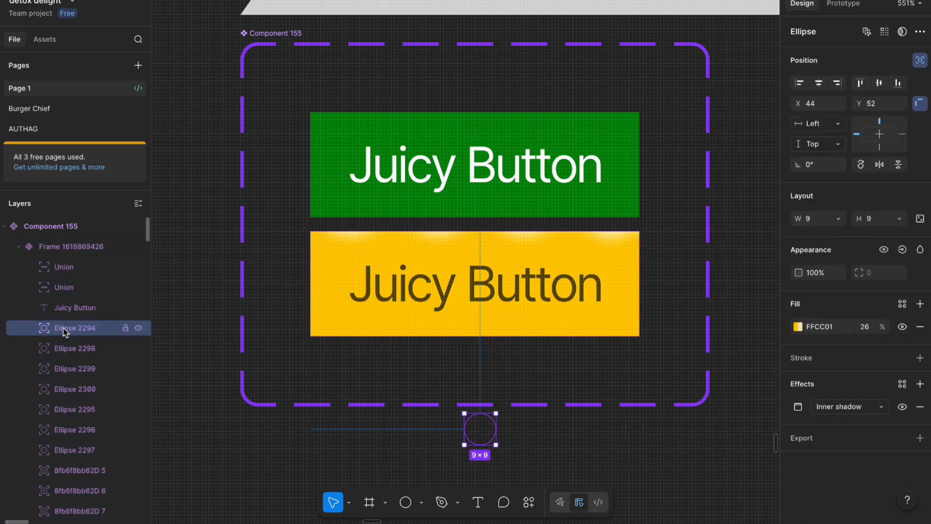
pyautogui.scroll(-5, 63, 328)
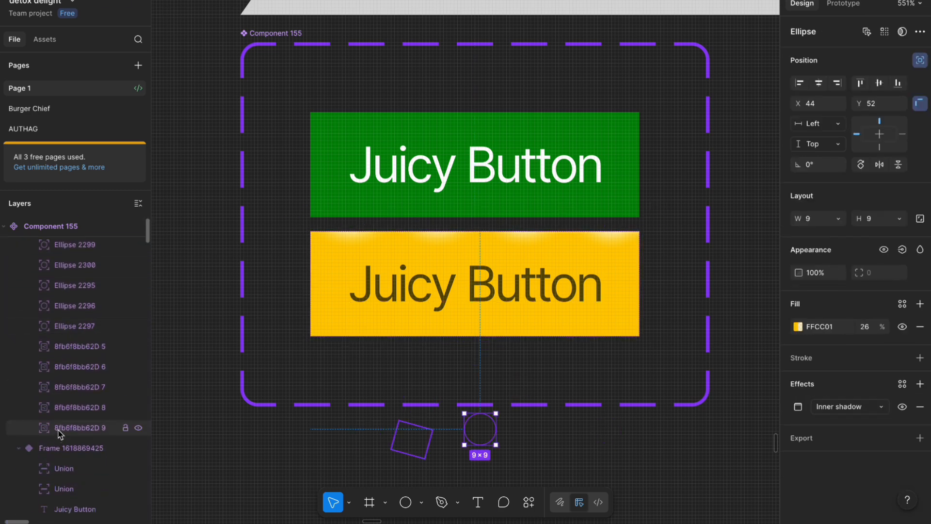
pyautogui.keyDown('shift'); pyautogui.click(58, 428); pyautogui.keyUp('shift')
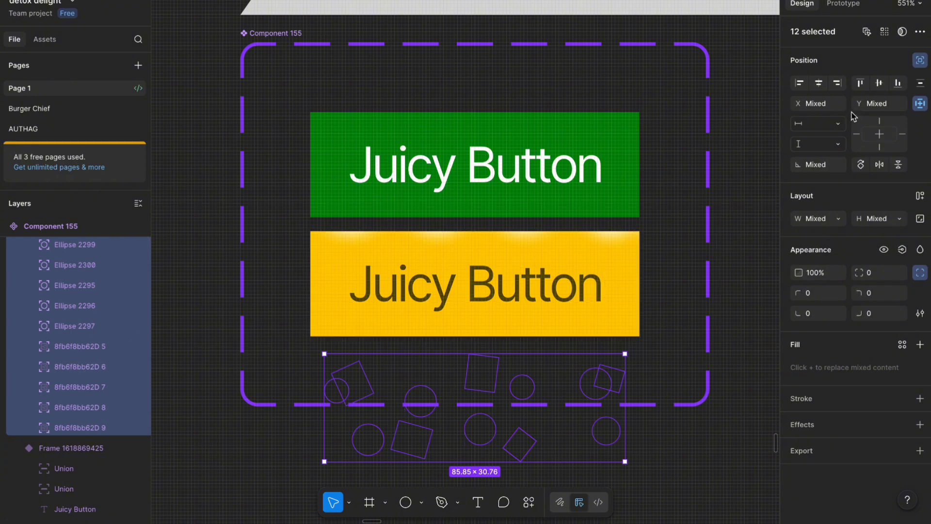
pyautogui.moveTo(859, 105); pyautogui.dragTo(858, 103)
pyautogui.scroll(5, 532, 276)
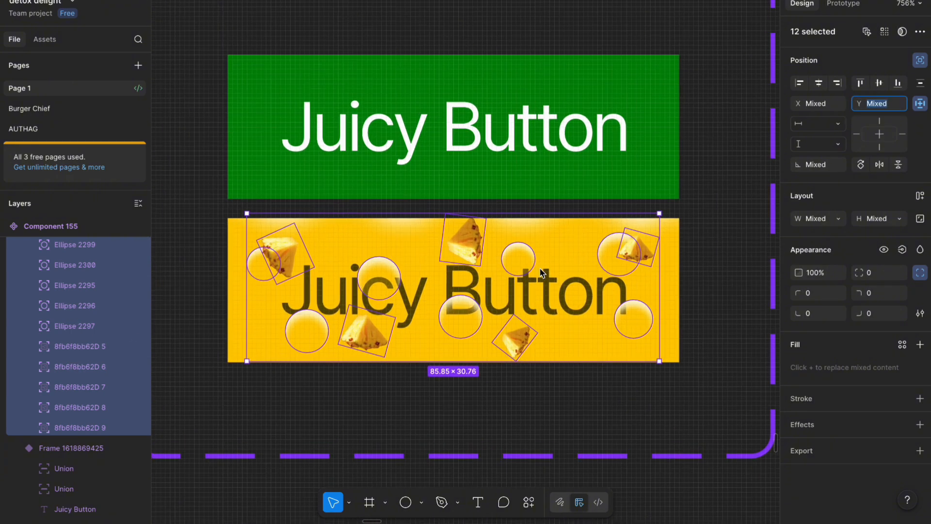
pyautogui.scroll(-3, 532, 275)
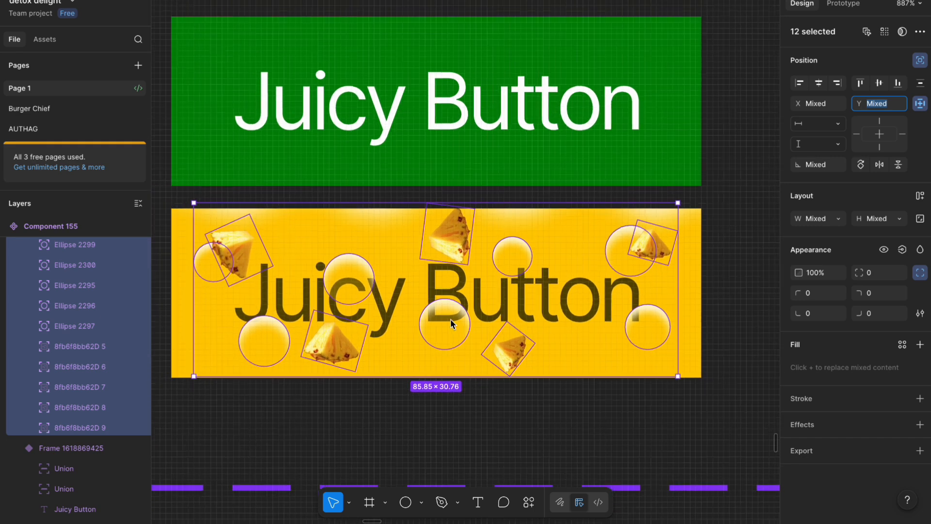
pyautogui.scroll(-3, 455, 264)
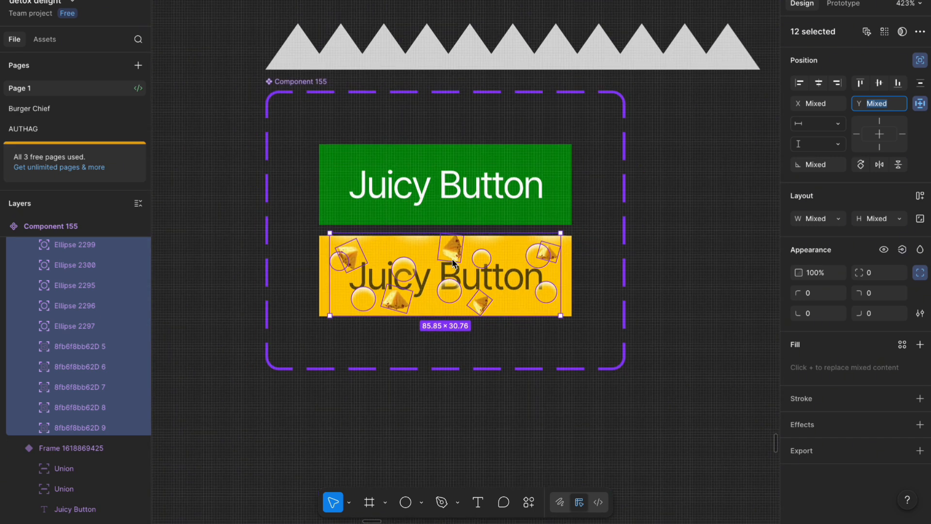
# Step: Round the corners of both button variants with a radius of 20
pyautogui.click(560, 215)
pyautogui.hscroll(3, 437, 200)
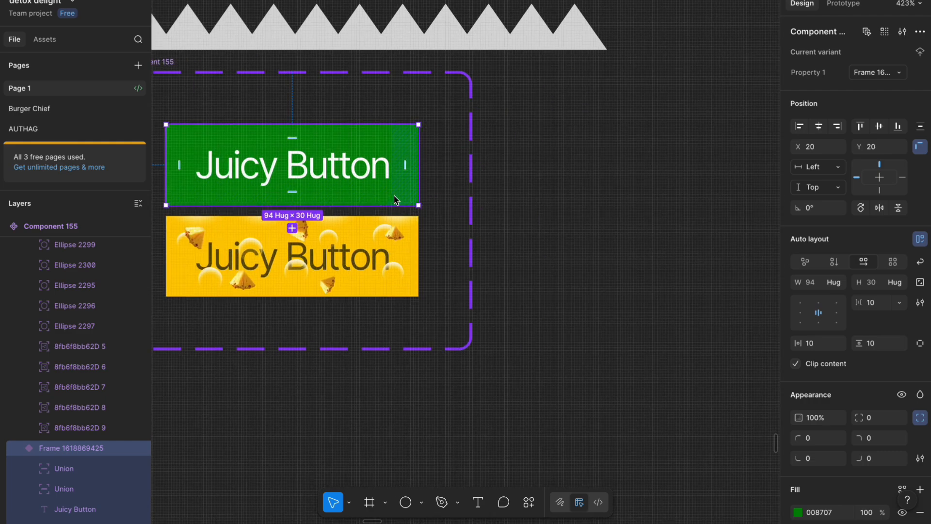
pyautogui.hscroll(-3, 395, 198)
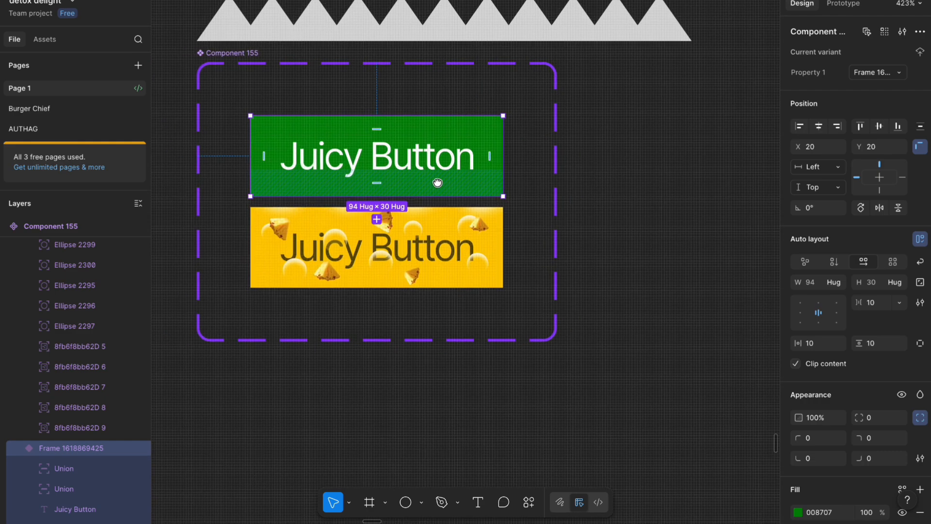
pyautogui.keyDown('shift'); pyautogui.click(487, 237); pyautogui.keyUp('shift')
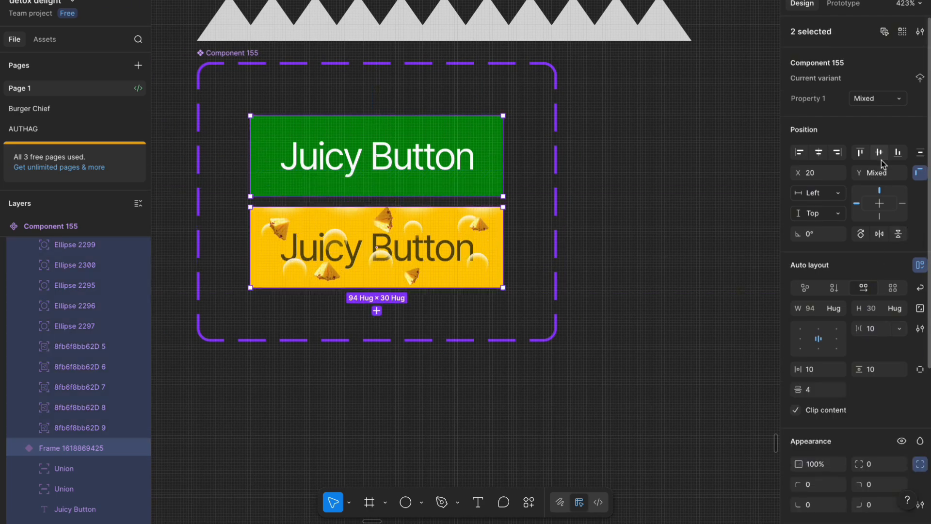
pyautogui.scroll(-3, 851, 381)
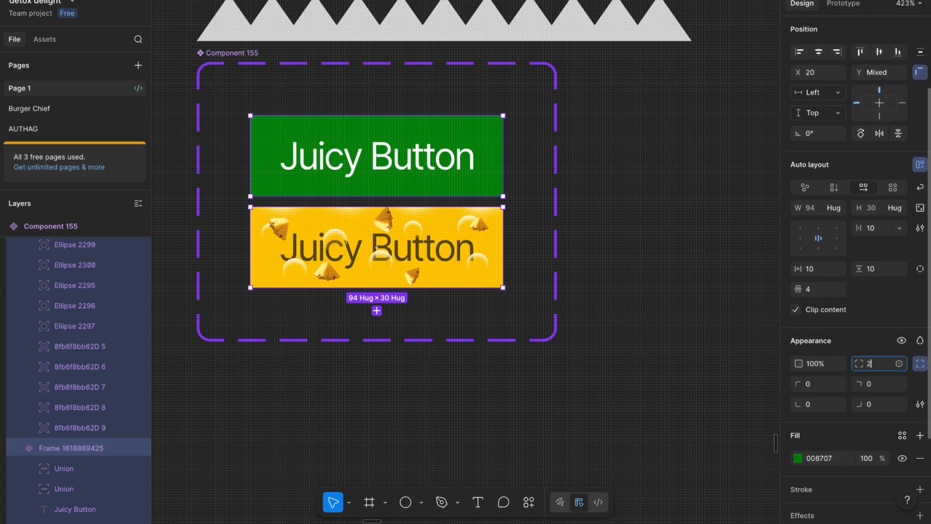
pyautogui.write('0')
pyautogui.press('Return')
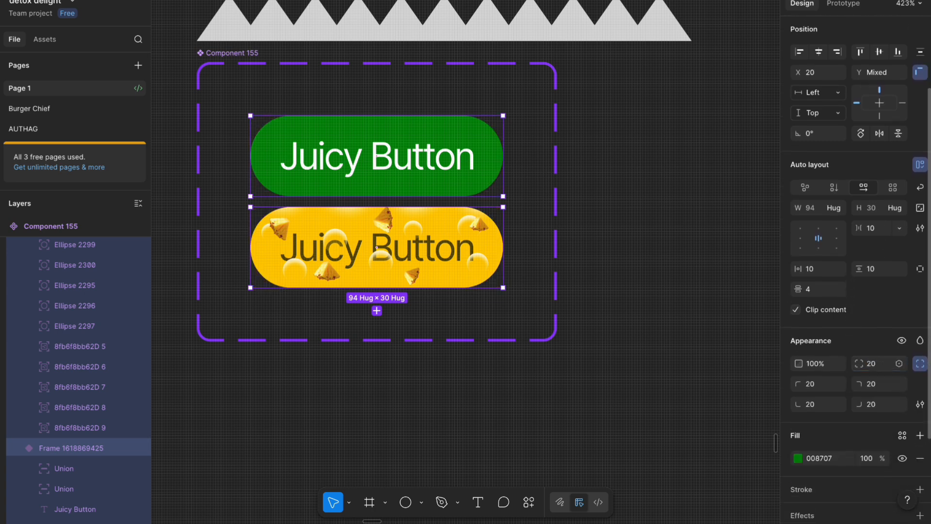
pyautogui.click(921, 405)
pyautogui.click(678, 292)
# Step: Create an instance of the green button variant and move it into the MacBook Air - 26 frame
pyautogui.scroll(-5, 674, 292)
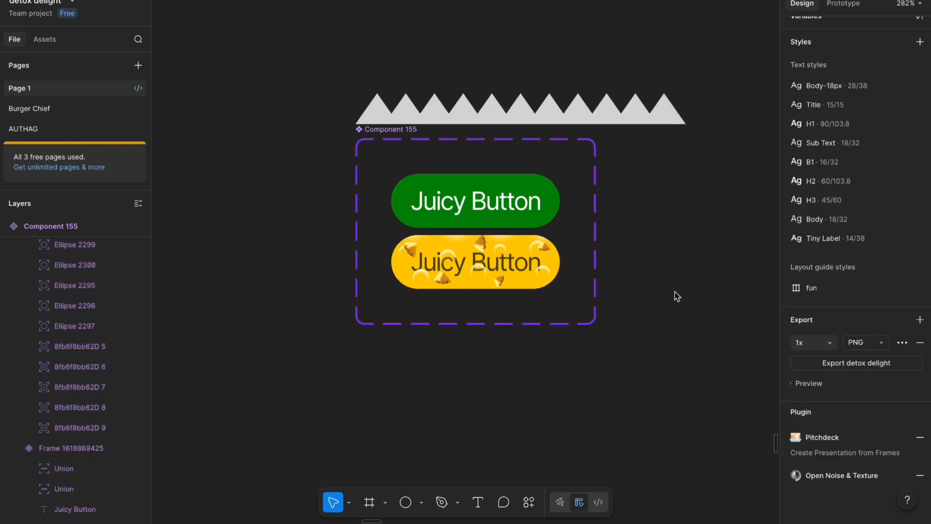
pyautogui.scroll(4, 621, 291)
pyautogui.click(378, 181)
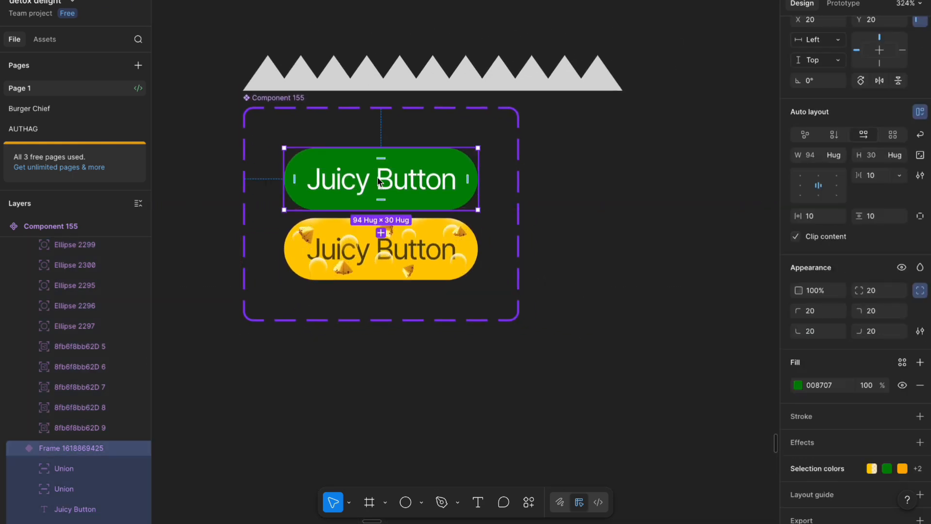
pyautogui.moveTo(379, 182); pyautogui.dragTo(594, 271)
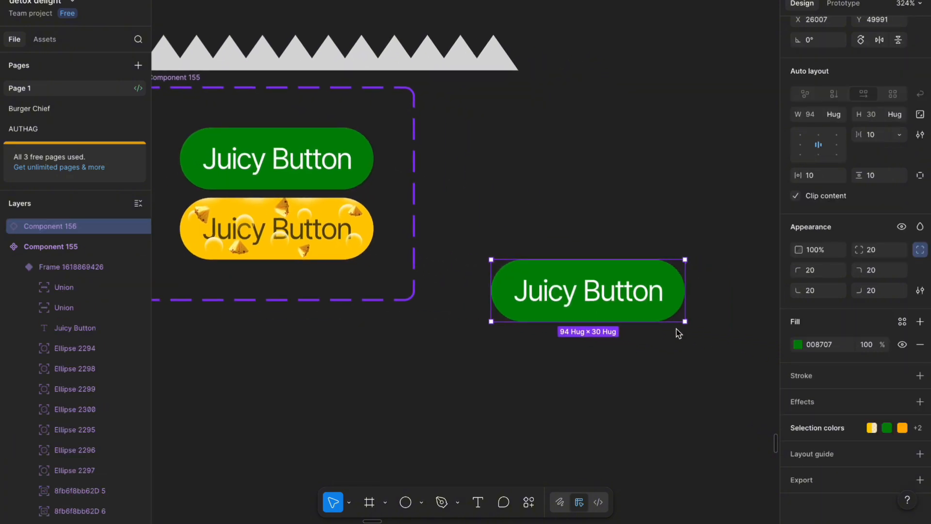
pyautogui.press('BackSpace')
pyautogui.scroll(-5, 664, 332)
pyautogui.moveTo(632, 330); pyautogui.dragTo(305, 314)
pyautogui.moveTo(602, 358); pyautogui.dragTo(284, 322)
pyautogui.moveTo(747, 239); pyautogui.dragTo(417, 265)
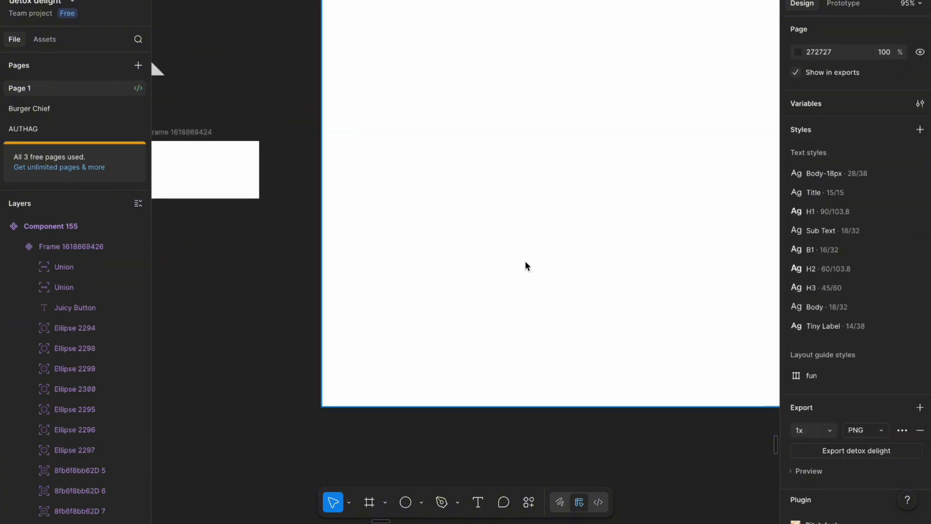
pyautogui.moveTo(525, 266); pyautogui.dragTo(347, 266)
pyautogui.scroll(-3, 348, 266)
pyautogui.click(246, 61)
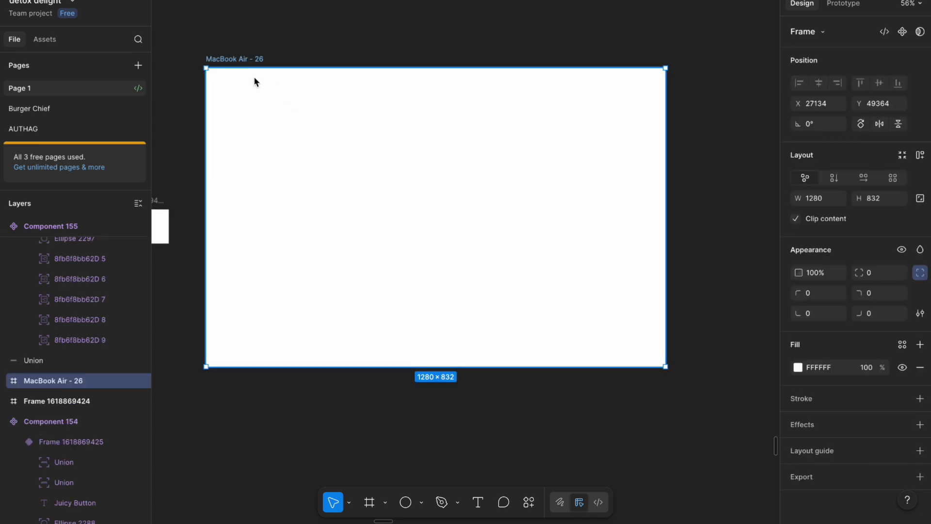
pyautogui.hotkey('ctrl', 'v')
# Step: Scale the button instance to 560 wide and centre it horizontally and vertically in the MacBook Air - 26 frame
pyautogui.press('k')
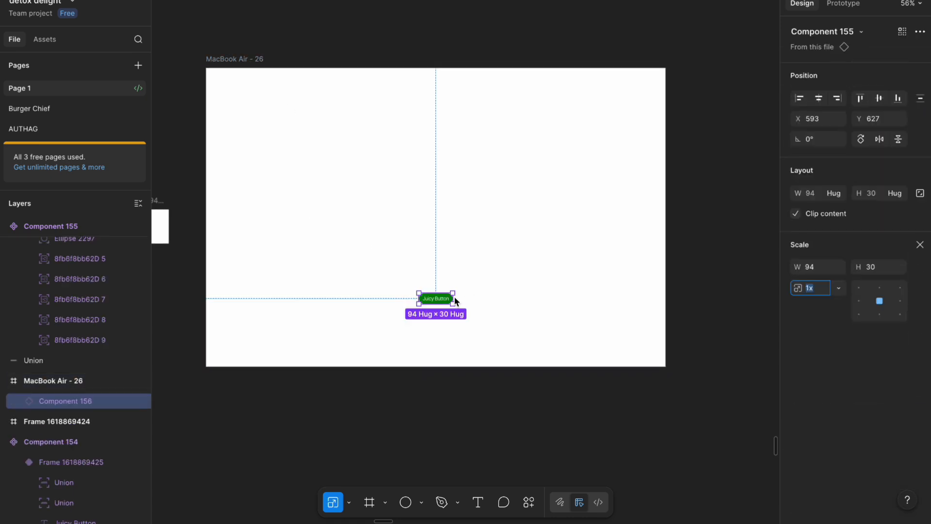
pyautogui.moveTo(455, 301); pyautogui.dragTo(619, 301)
pyautogui.click(818, 98)
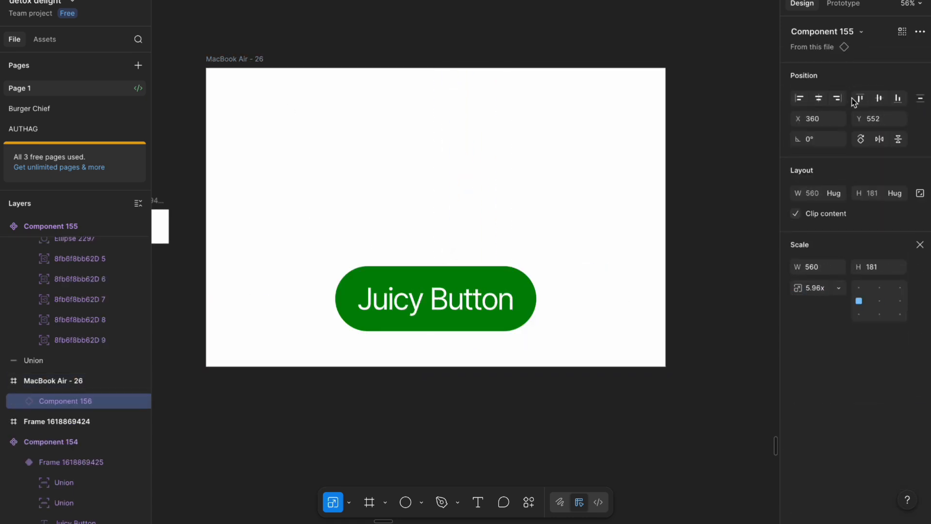
pyautogui.click(879, 98)
pyautogui.press('Escape')
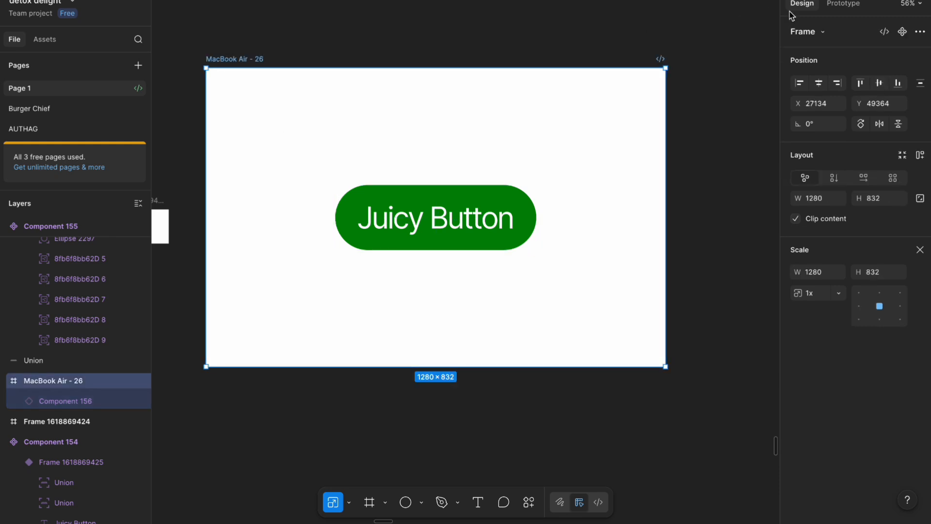
# Step: Present the MacBook Air - 26 frame as a prototype and hide the list of flows
pyautogui.click(843, 3)
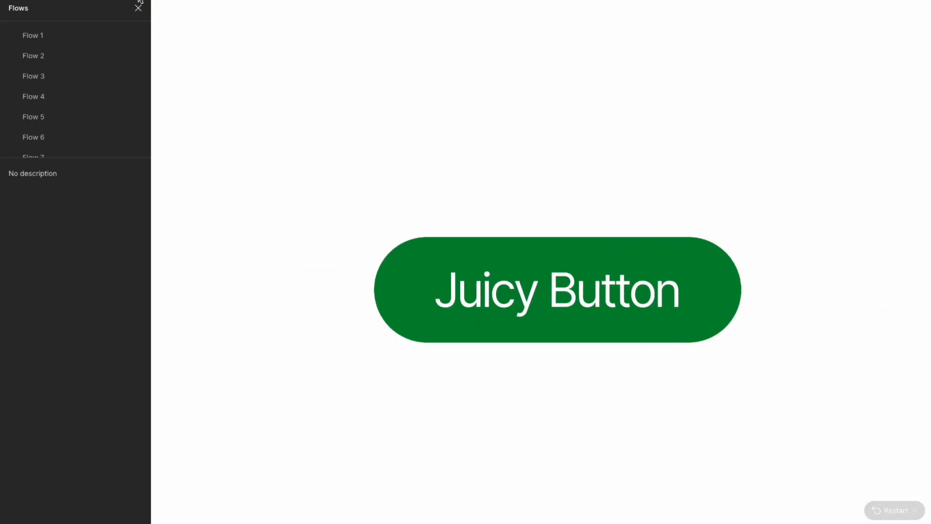
pyautogui.click(139, 7)
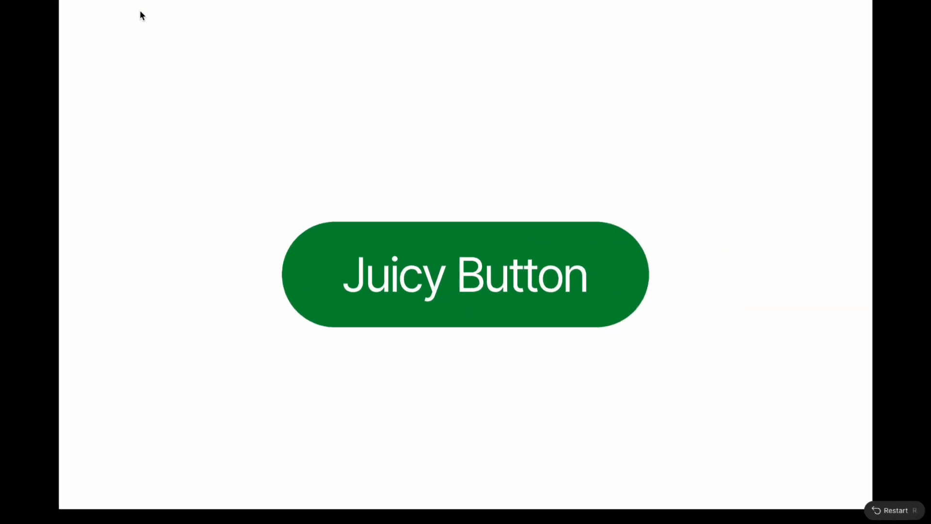
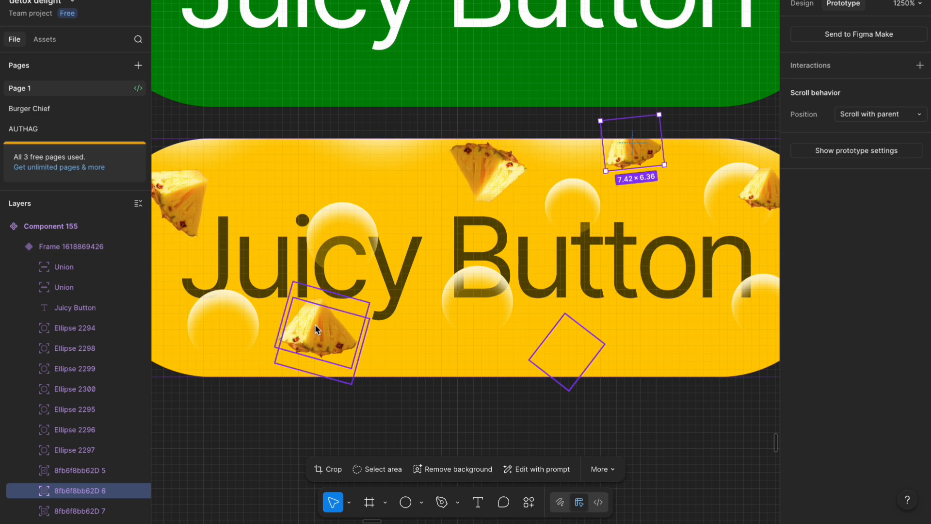
# Step: Rotate and reposition the lower variant's pineapple chunks, raising one above the "ic" of Juicy and tilting the right-end chunk
pyautogui.click(317, 327)
pyautogui.moveTo(378, 302); pyautogui.dragTo(310, 360)
pyautogui.moveTo(340, 332); pyautogui.dragTo(335, 209)
pyautogui.click(192, 205)
pyautogui.moveTo(241, 222); pyautogui.dragTo(229, 164)
pyautogui.moveTo(633, 266); pyautogui.dragTo(571, 242)
pyautogui.click(716, 167)
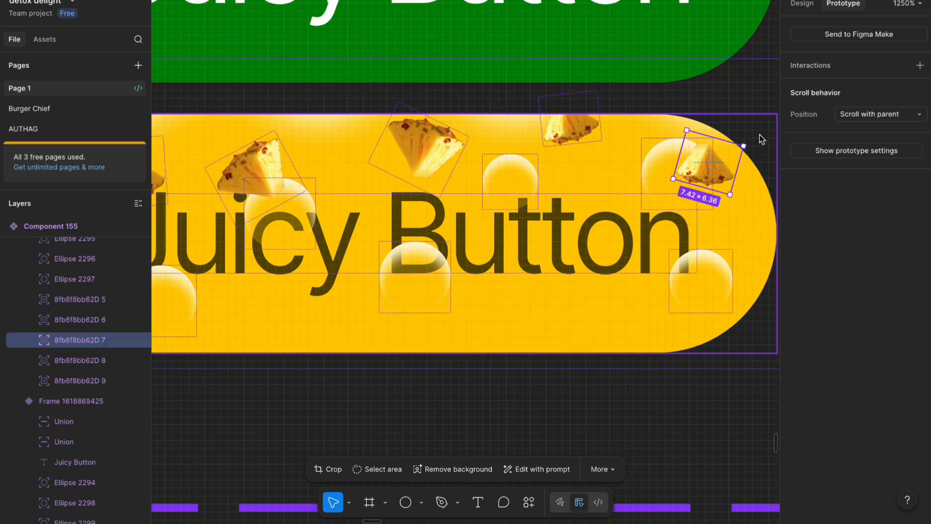
pyautogui.moveTo(747, 143); pyautogui.dragTo(706, 182)
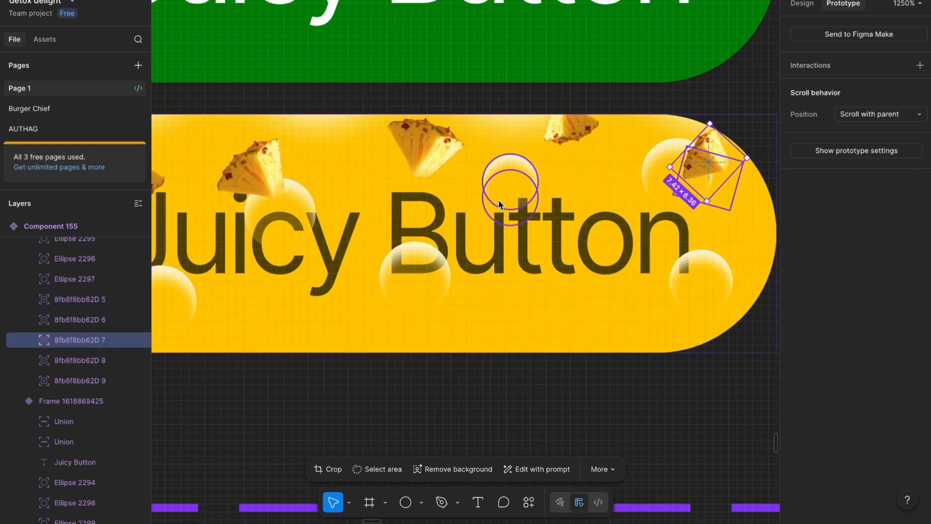
# Step: Scatter the bubbles across the middle and right half of the lower variant, placing the small 7 × 7 bubble below the "tt" of Button
pyautogui.click(531, 178)
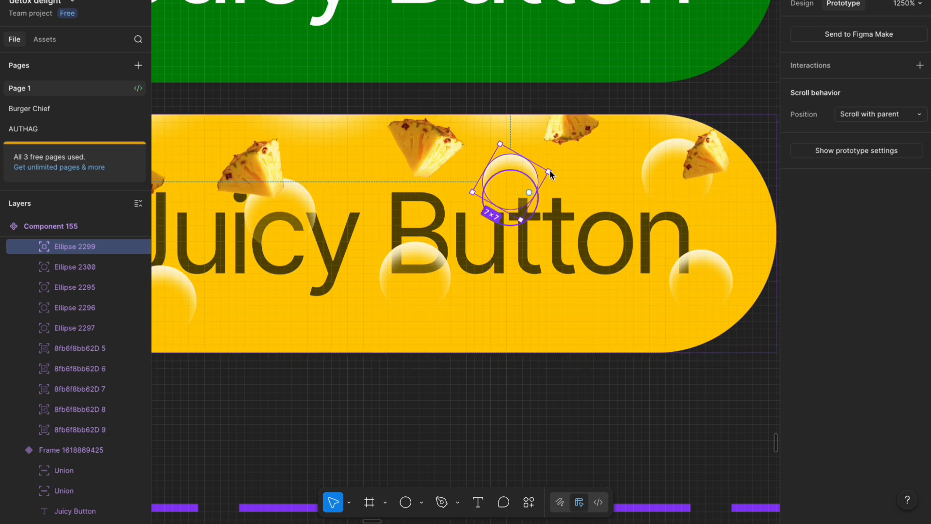
pyautogui.moveTo(518, 194); pyautogui.dragTo(546, 228)
pyautogui.moveTo(415, 278); pyautogui.dragTo(402, 201)
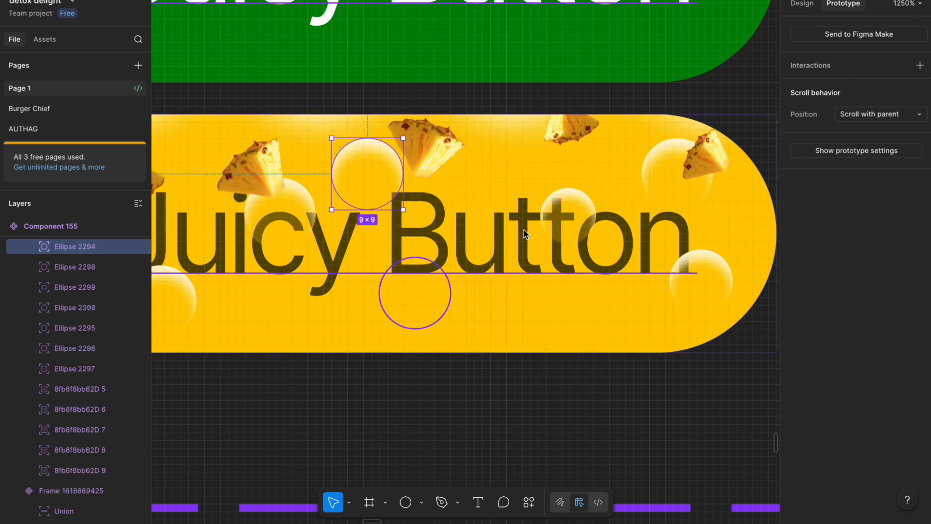
pyautogui.moveTo(571, 214); pyautogui.dragTo(556, 251)
pyautogui.moveTo(712, 276); pyautogui.dragTo(692, 273)
pyautogui.moveTo(706, 158); pyautogui.dragTo(701, 156)
pyautogui.moveTo(648, 175); pyautogui.dragTo(539, 168)
pyautogui.moveTo(680, 277); pyautogui.dragTo(704, 229)
pyautogui.moveTo(564, 263); pyautogui.dragTo(541, 287)
pyautogui.moveTo(689, 226); pyautogui.dragTo(688, 242)
pyautogui.moveTo(566, 169); pyautogui.dragTo(622, 176)
# Step: Rearrange the lower variant's left-end items, moving the small bubble to the upper-left curve and the pineapple chunk beside the "J"
pyautogui.hscroll(-3, 616, 179)
pyautogui.moveTo(421, 220); pyautogui.dragTo(436, 260)
pyautogui.moveTo(264, 296); pyautogui.dragTo(255, 265)
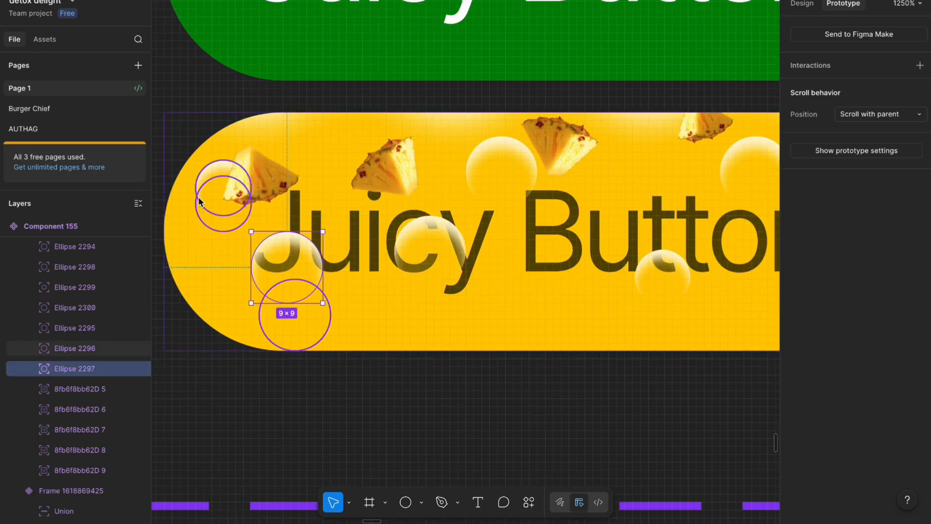
pyautogui.moveTo(199, 191); pyautogui.dragTo(271, 150)
pyautogui.moveTo(286, 275)
pyautogui.mouseDown()
pyautogui.moveTo(230, 283)
pyautogui.moveTo(282, 268)
pyautogui.mouseUp()
pyautogui.moveTo(294, 165); pyautogui.dragTo(281, 191)
pyautogui.moveTo(288, 133); pyautogui.dragTo(256, 129)
pyautogui.moveTo(516, 170); pyautogui.dragTo(528, 175)
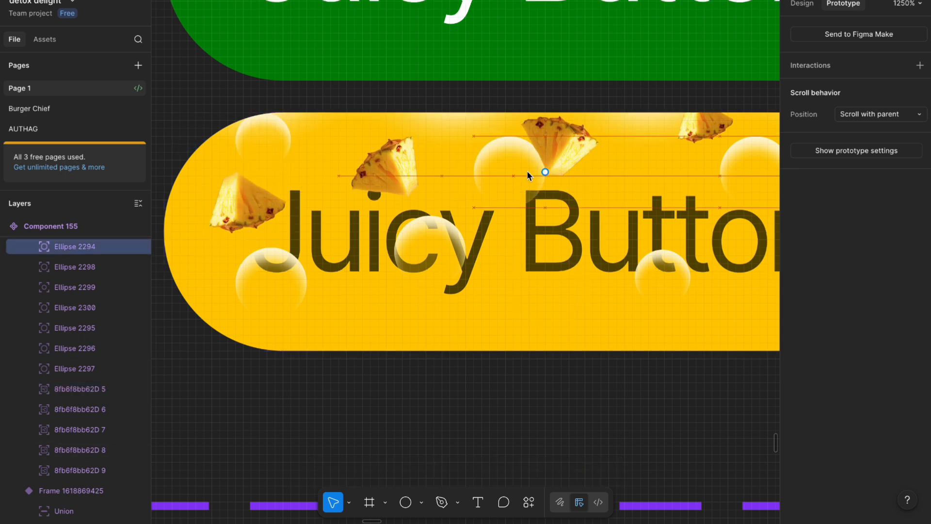
# Step: Nudge the bubble below the "tt" of Button and shift all five pineapple chunks up, out of the lower variant's visible area
pyautogui.moveTo(655, 287); pyautogui.dragTo(646, 296)
pyautogui.scroll(-4, 490, 223)
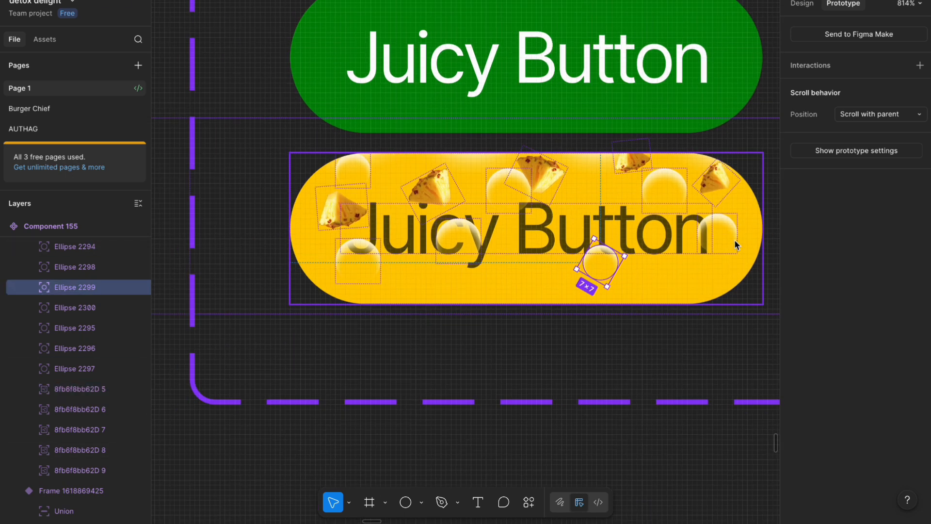
pyautogui.scroll(3, 566, 196)
pyautogui.click(537, 174)
pyautogui.click(81, 390)
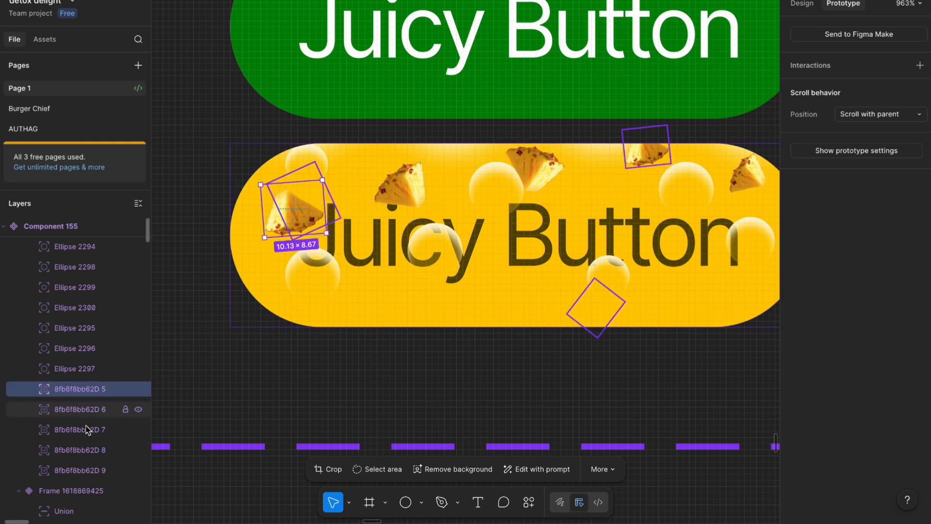
pyautogui.keyDown('shift'); pyautogui.click(87, 470); pyautogui.keyUp('shift')
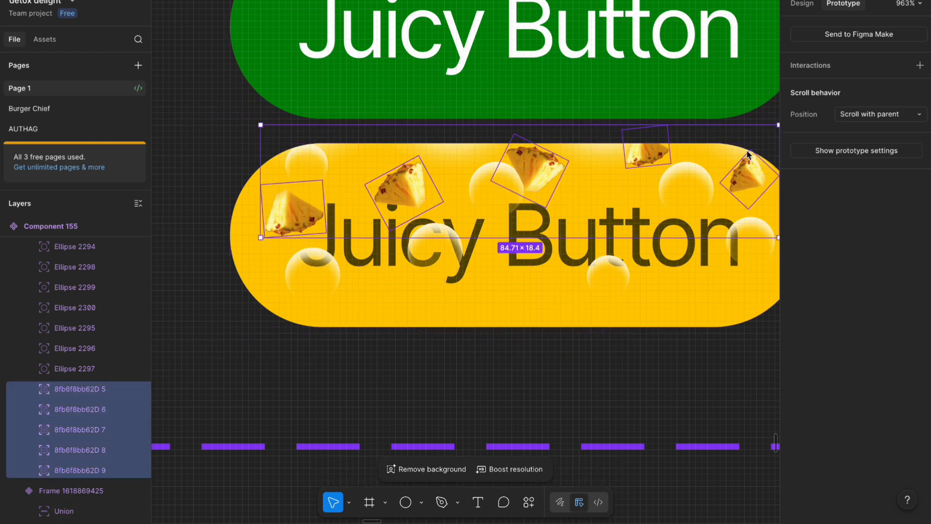
pyautogui.click(808, 4)
pyautogui.hscroll(5, 563, 166)
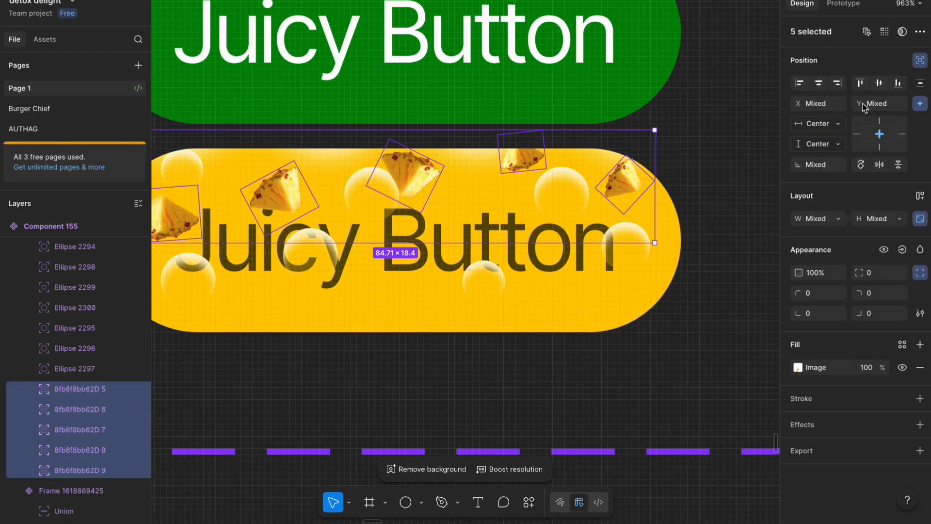
pyautogui.moveTo(862, 104); pyautogui.dragTo(852, 103)
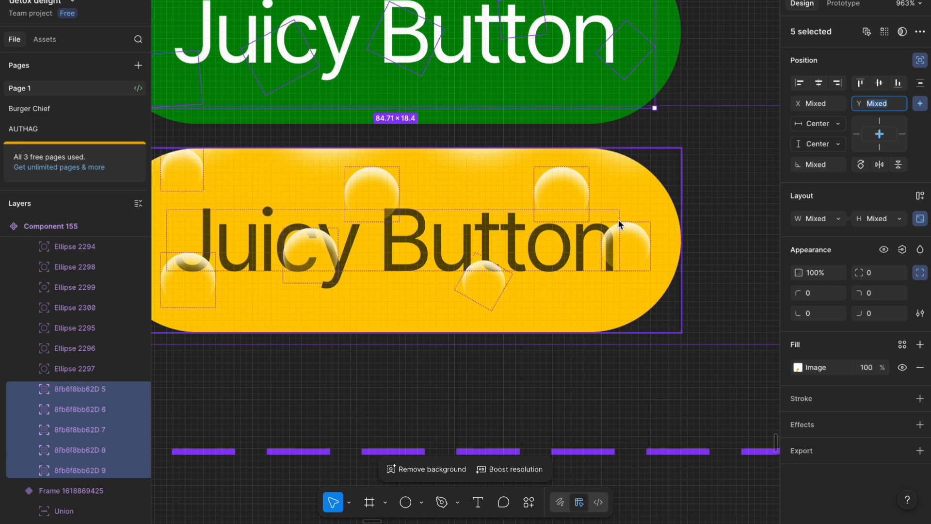
# Step: Reposition three lower-variant bubbles: move the small upper-left one inward, the one at "cy" down, and the one before "B" slightly up
pyautogui.moveTo(180, 169); pyautogui.dragTo(206, 182)
pyautogui.moveTo(309, 265); pyautogui.dragTo(327, 290)
pyautogui.moveTo(373, 191); pyautogui.dragTo(366, 183)
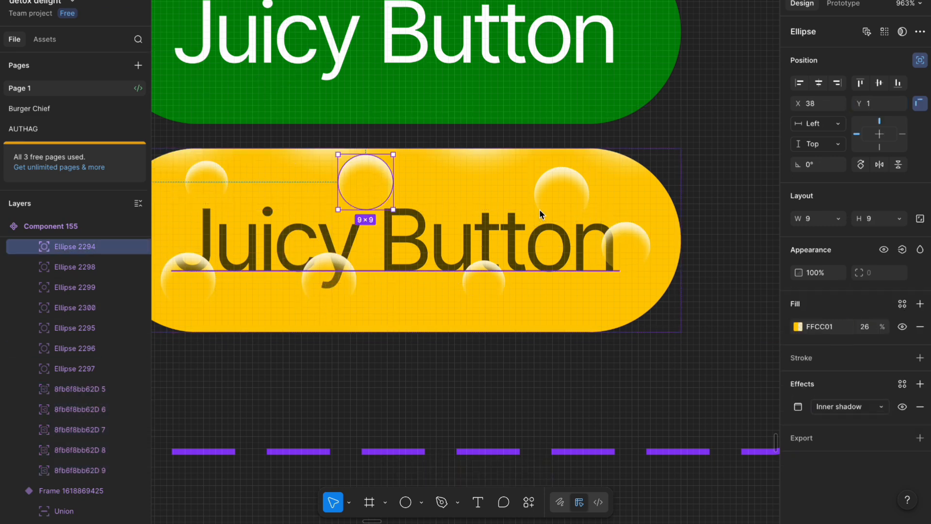
pyautogui.click(541, 206)
# Step: Review the trigger and animation settings of the green variant's hover interaction
pyautogui.scroll(-3, 555, 119)
pyautogui.click(555, 118)
pyautogui.click(832, 4)
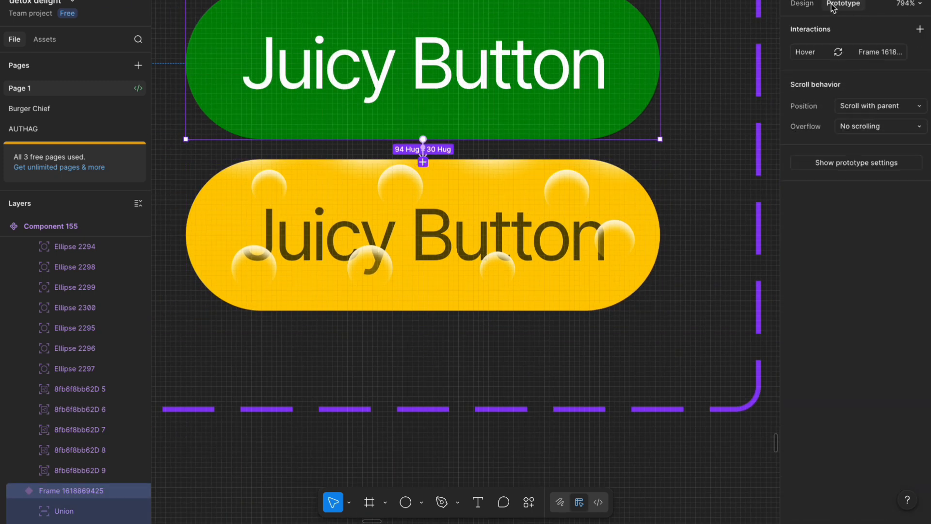
pyautogui.click(805, 53)
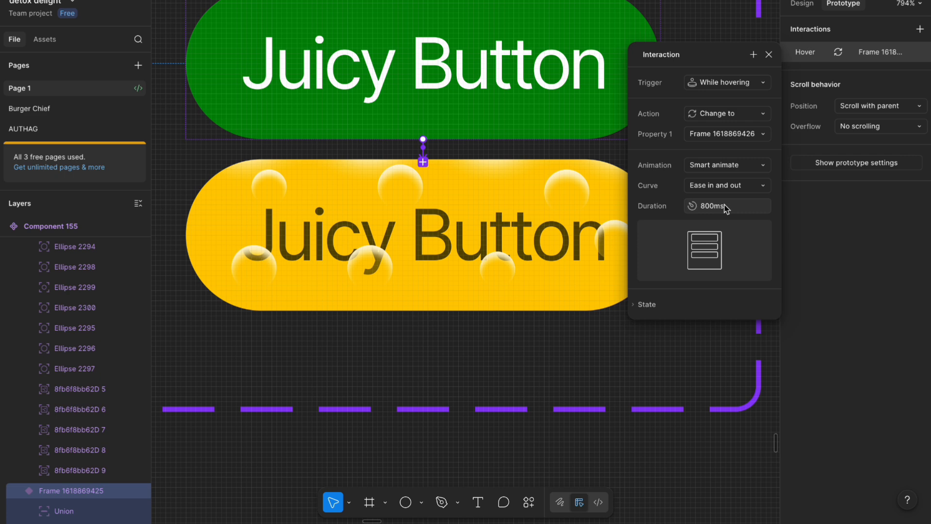
pyautogui.scroll(-5, 474, 251)
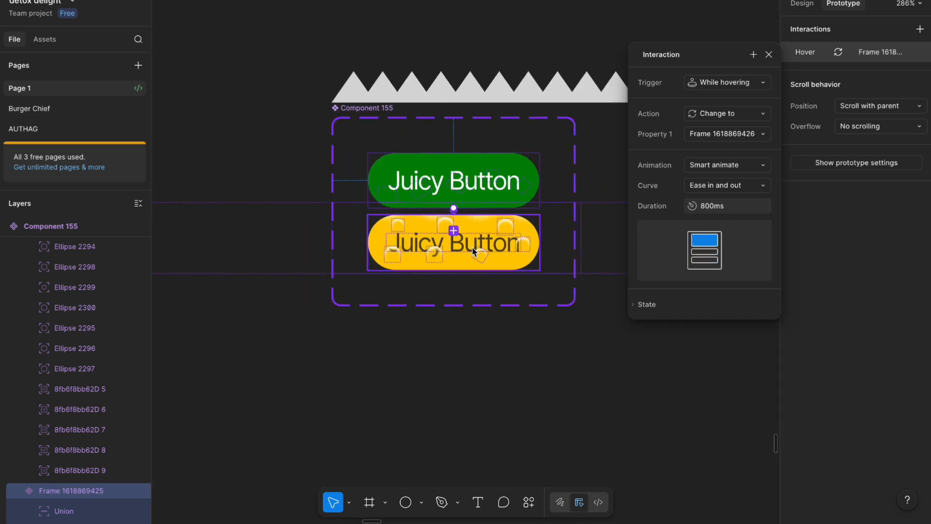
# Step: Select the yellow FFCC00 wave in the lower variant and shift it horizontally to X -138
pyautogui.click(516, 260)
pyautogui.doubleClick(517, 263)
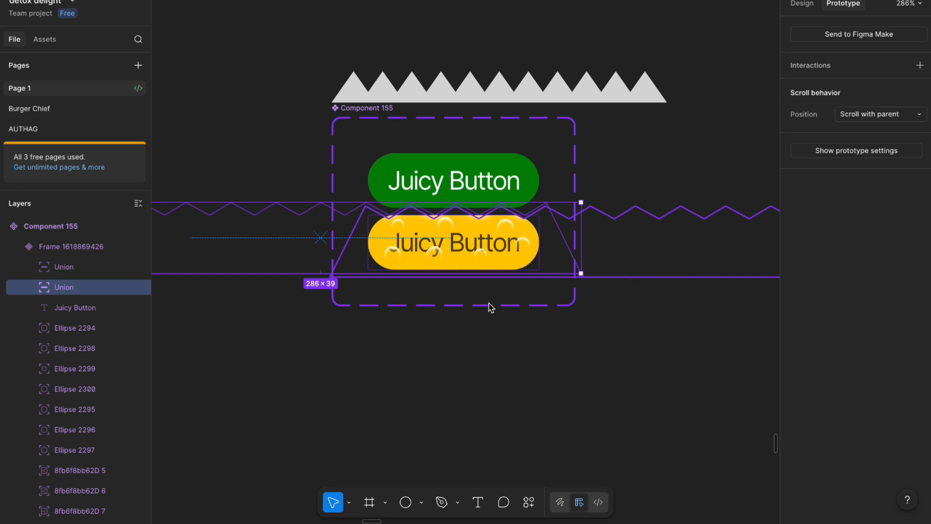
pyautogui.scroll(-2, 432, 232)
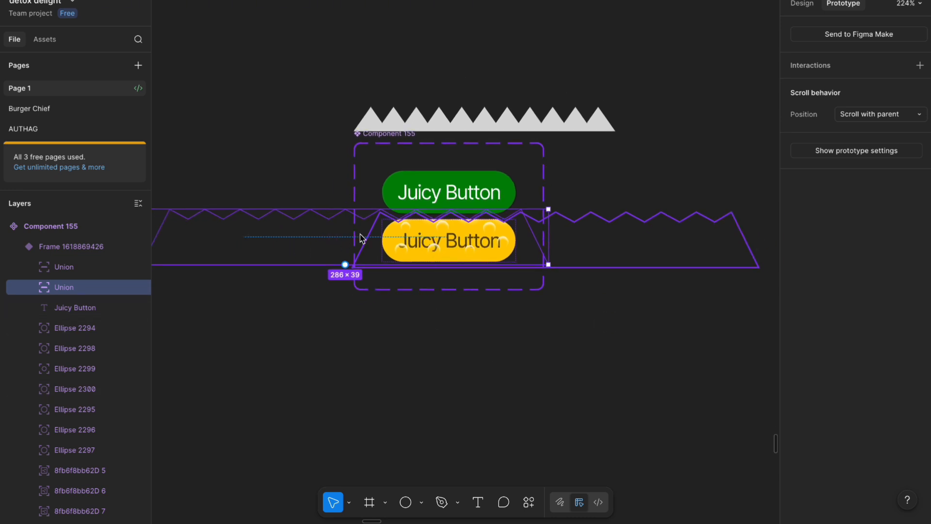
pyautogui.click(395, 193)
pyautogui.scroll(1, 395, 192)
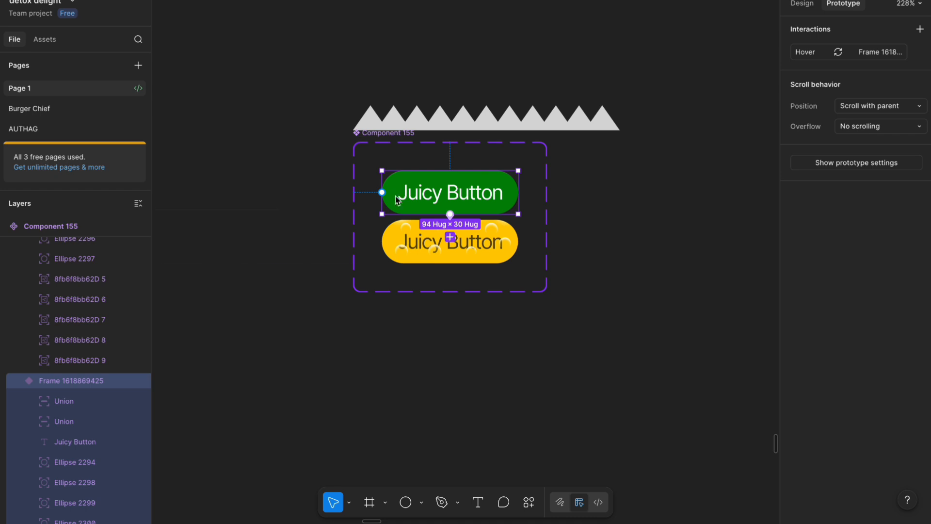
pyautogui.click(405, 248)
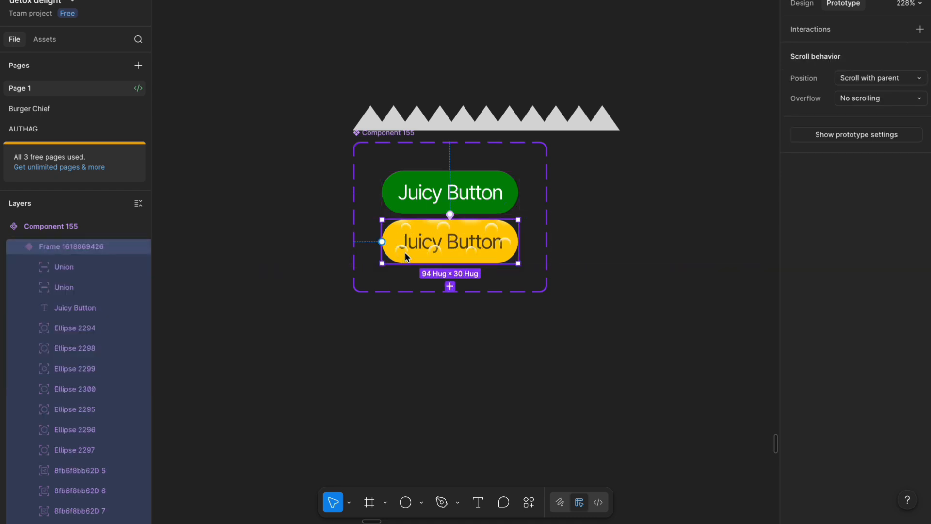
pyautogui.click(92, 287)
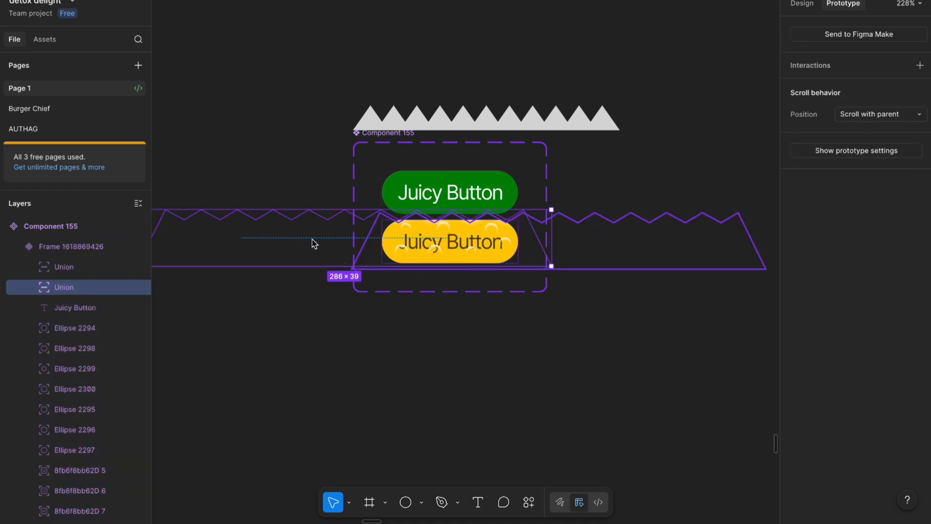
pyautogui.click(790, 6)
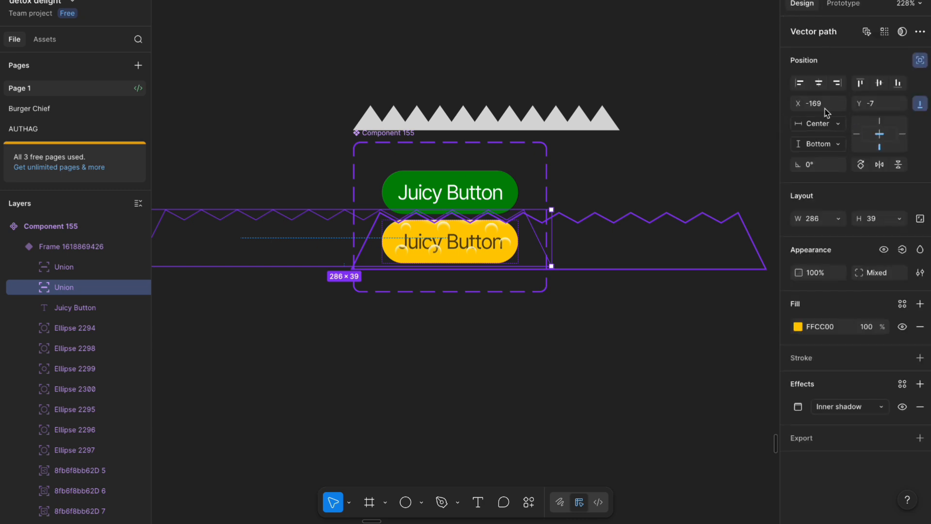
pyautogui.moveTo(799, 106); pyautogui.dragTo(792, 106)
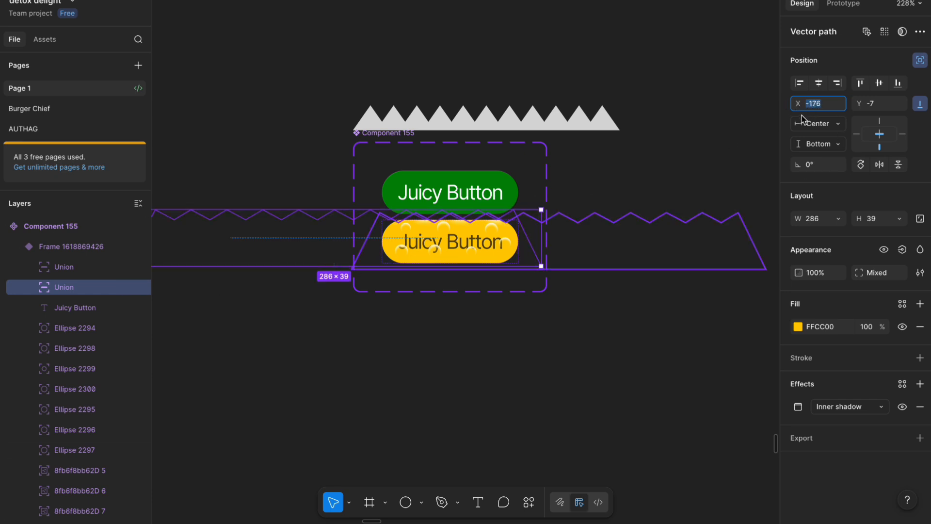
pyautogui.moveTo(799, 106); pyautogui.dragTo(774, 107)
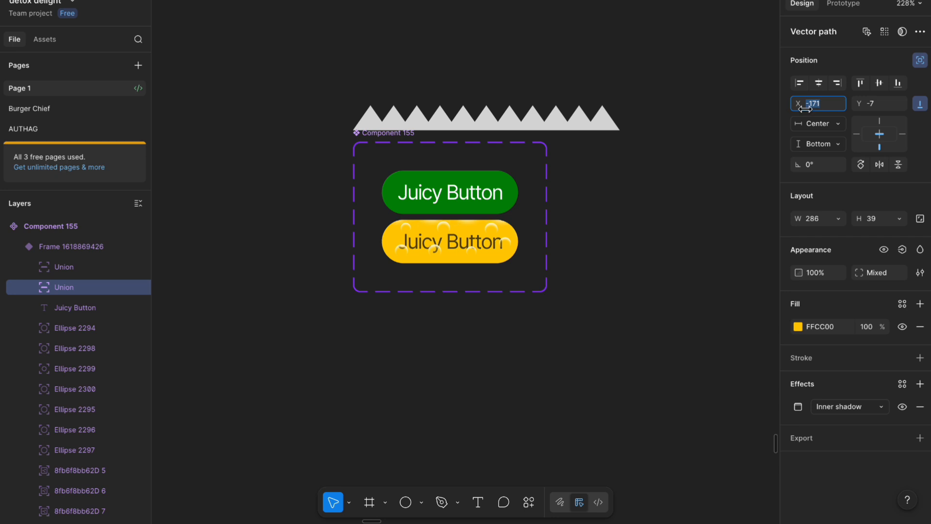
pyautogui.moveTo(844, 110); pyautogui.dragTo(846, 111)
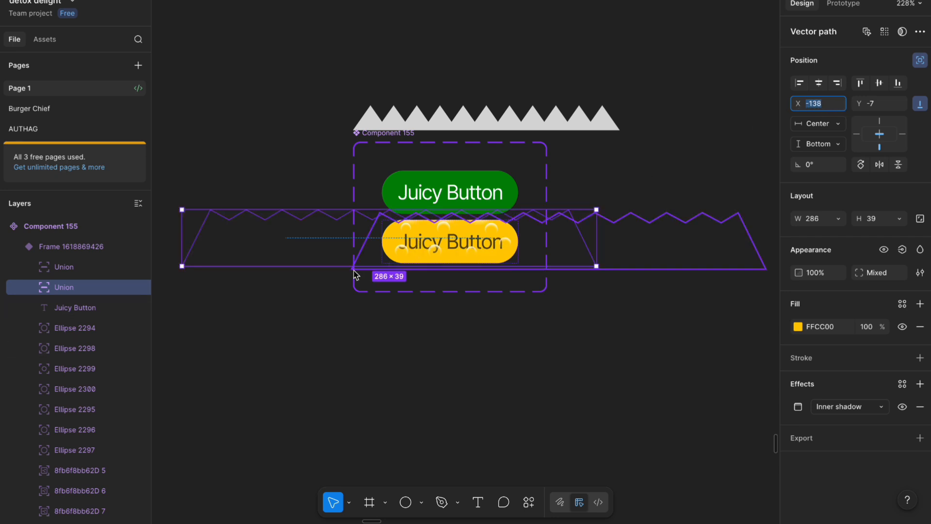
# Step: Hide the orange wave in the lower variant and shift the yellow wave to X -126
pyautogui.click(139, 270)
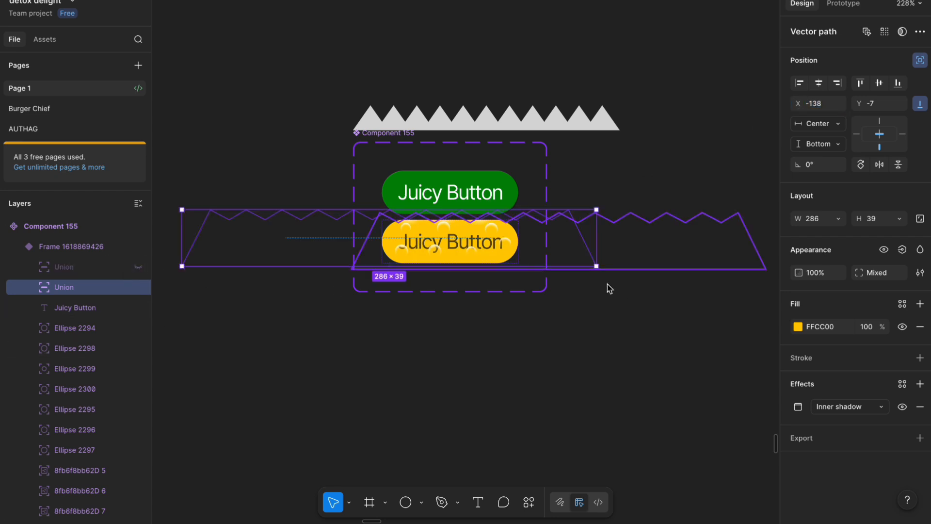
pyautogui.click(138, 287)
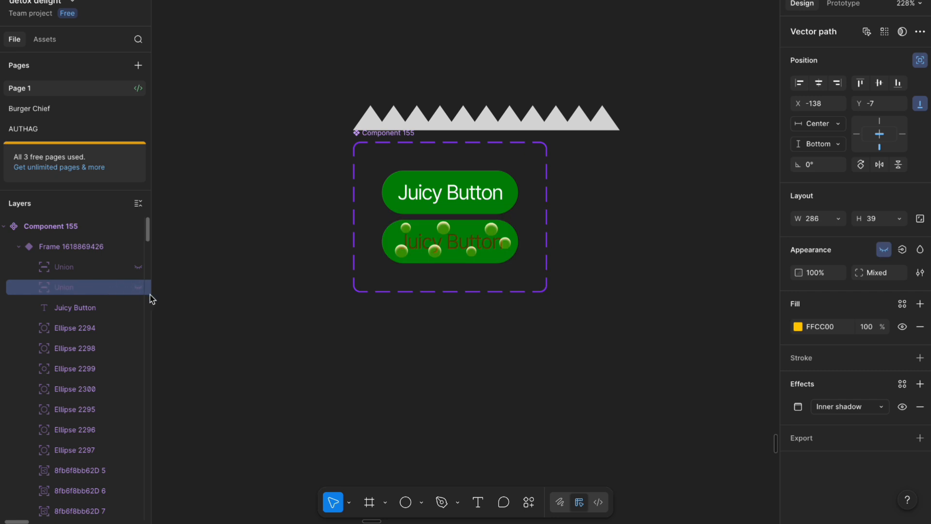
pyautogui.click(138, 287)
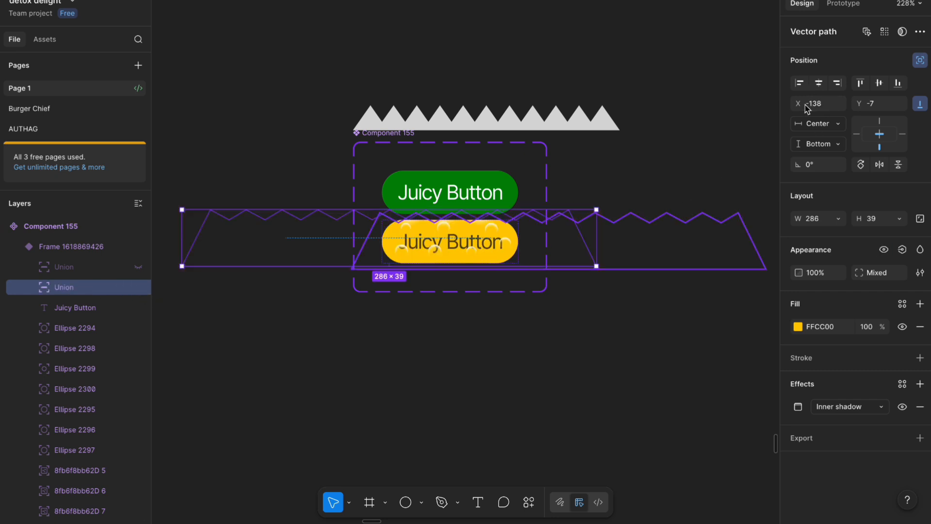
pyautogui.moveTo(807, 108); pyautogui.dragTo(522, 251)
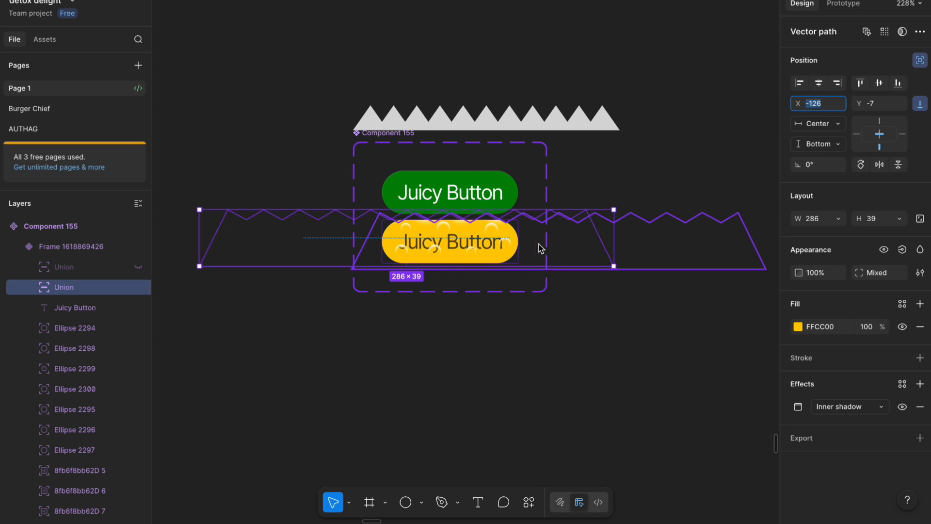
# Step: Show the orange FFAE00 wave with the yellow one hidden, and shift the orange wave to X -115
pyautogui.click(69, 268)
pyautogui.click(138, 287)
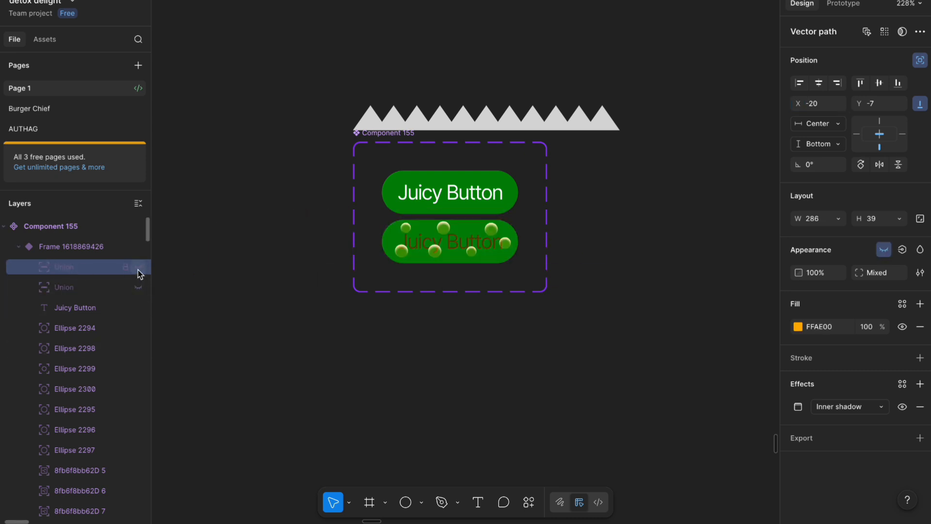
pyautogui.click(138, 266)
pyautogui.moveTo(798, 103); pyautogui.dragTo(781, 104)
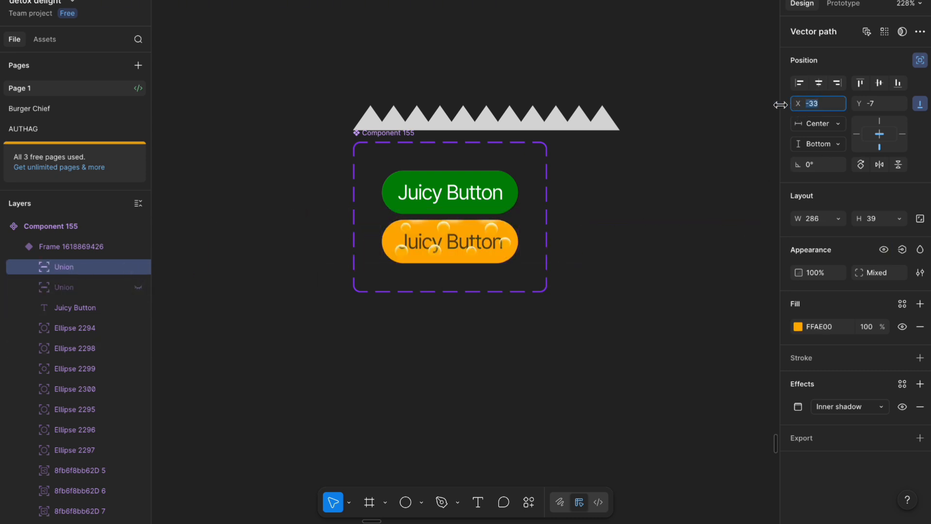
pyautogui.moveTo(677, 110); pyautogui.dragTo(676, 111)
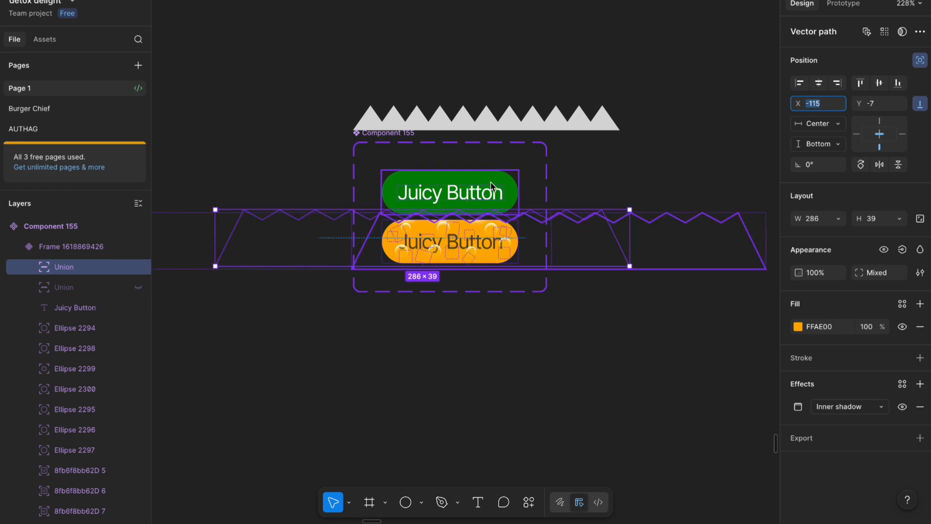
pyautogui.scroll(3, 468, 250)
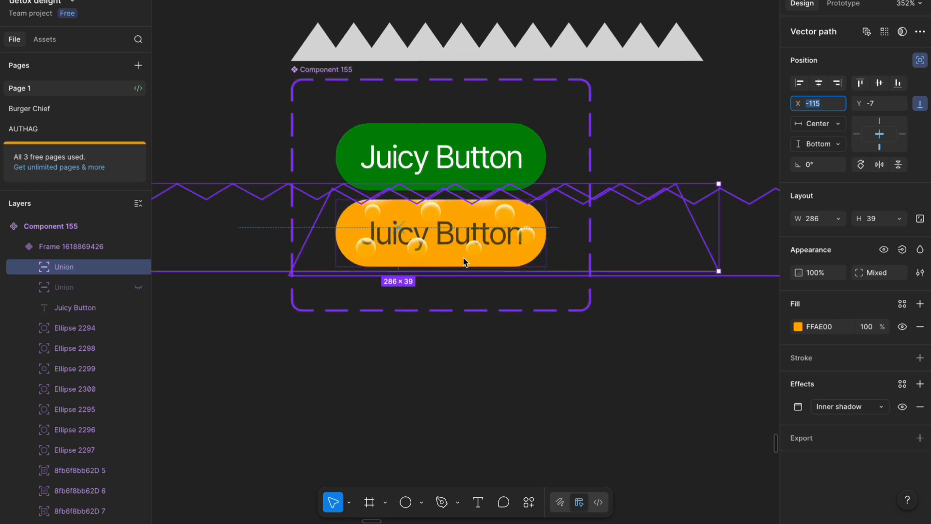
pyautogui.scroll(-4, 461, 286)
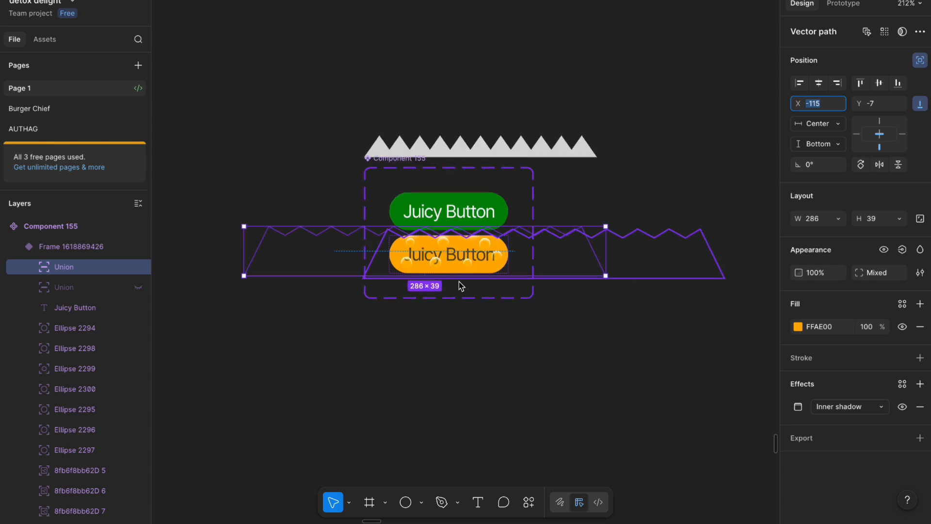
# Step: Make the lower variant's yellow wave visible again and switch to the prototype preview
pyautogui.click(500, 331)
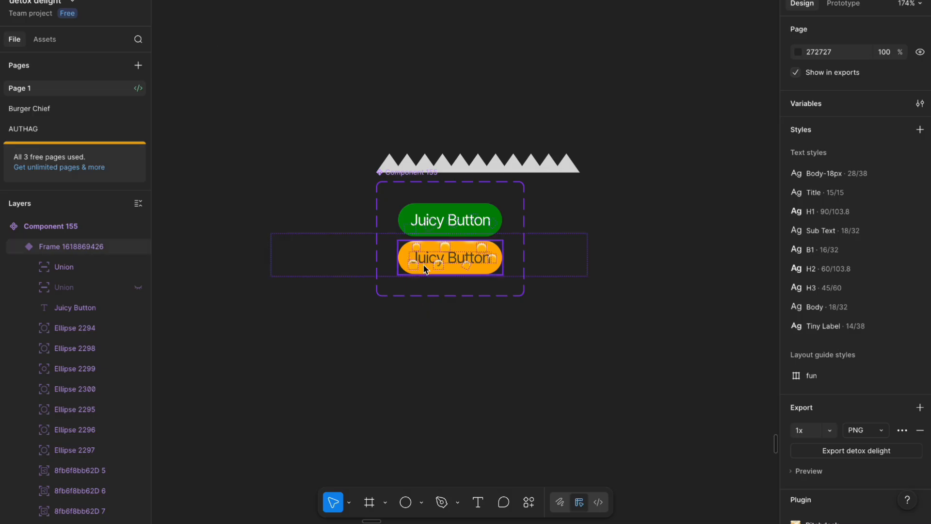
pyautogui.click(427, 264)
pyautogui.click(139, 287)
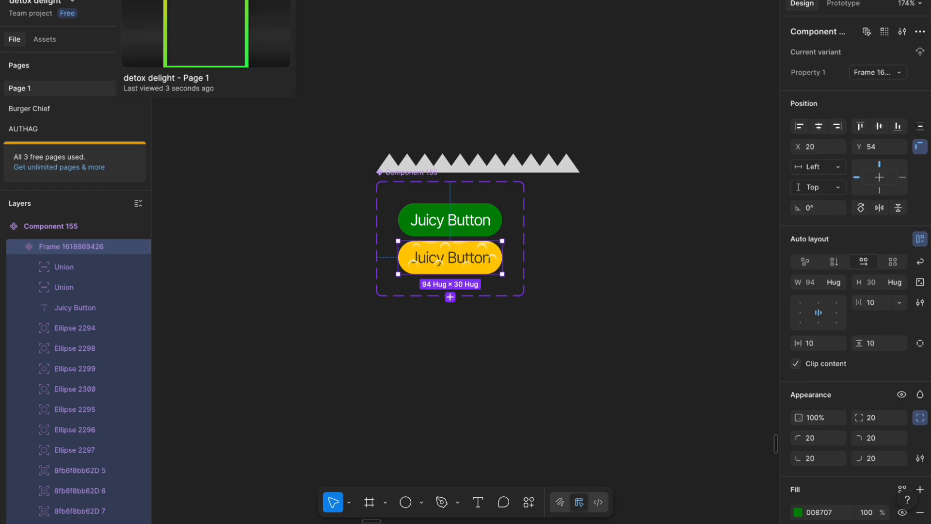
pyautogui.click(213, 1)
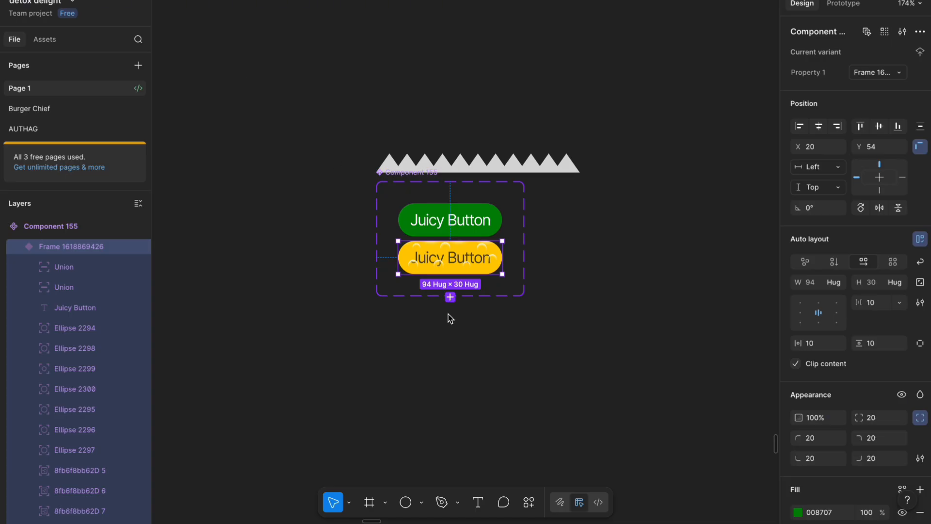
# Step: Center the orange and yellow waves horizontally in the lower variant and switch to the prototype preview
pyautogui.scroll(5, 458, 271)
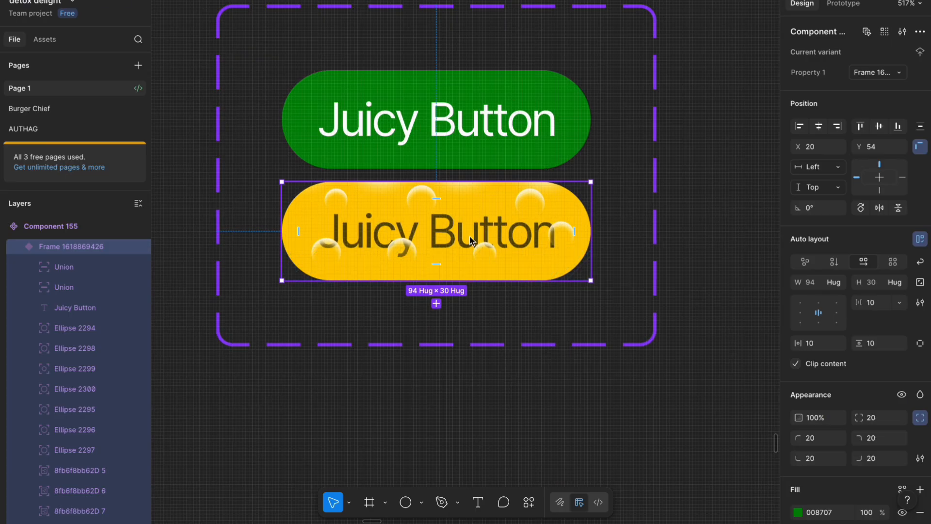
pyautogui.click(68, 268)
pyautogui.scroll(-5, 569, 316)
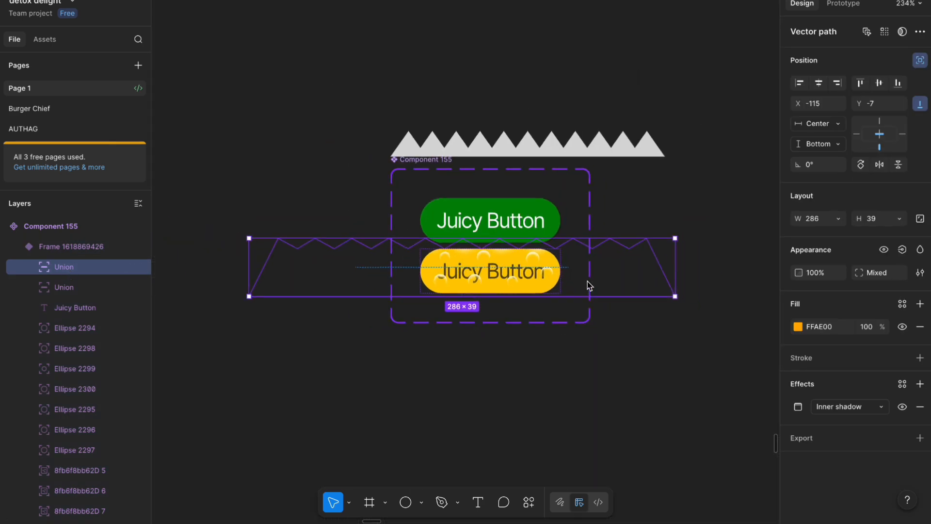
pyautogui.click(819, 85)
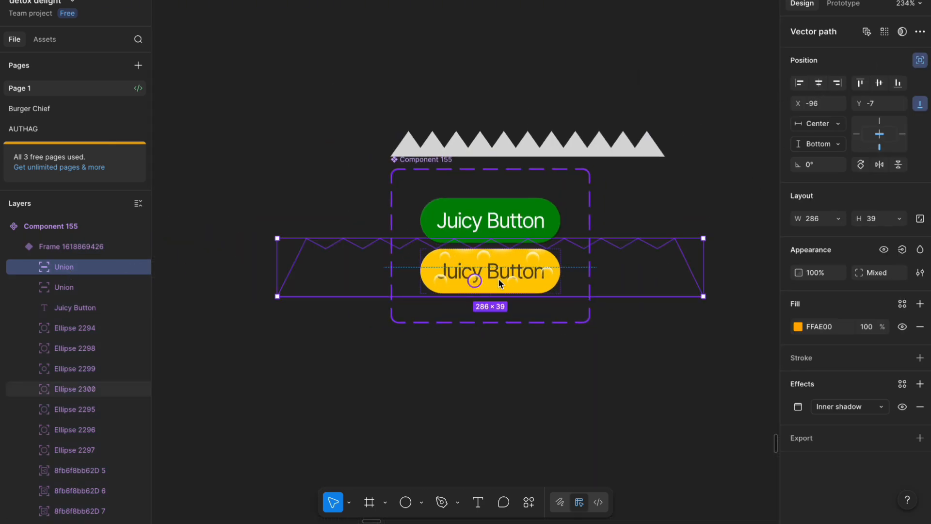
pyautogui.click(49, 288)
pyautogui.click(819, 84)
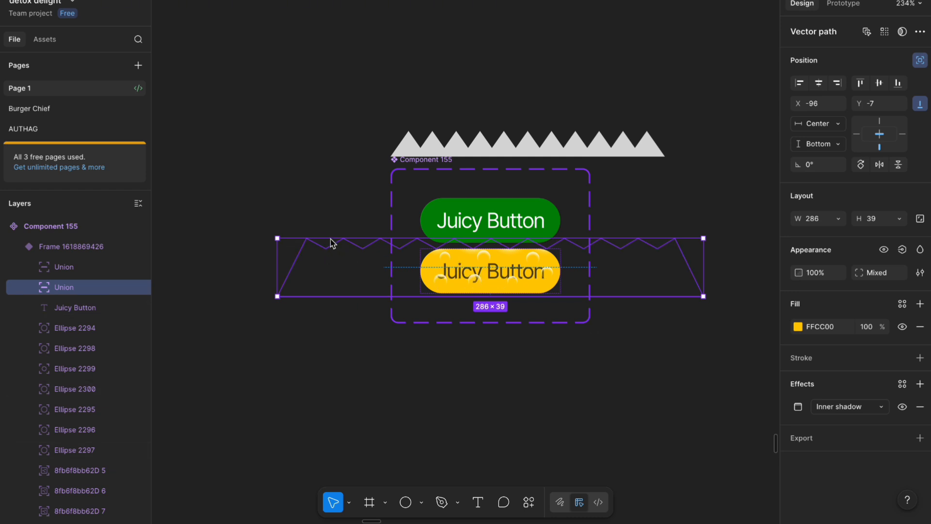
pyautogui.click(155, 1)
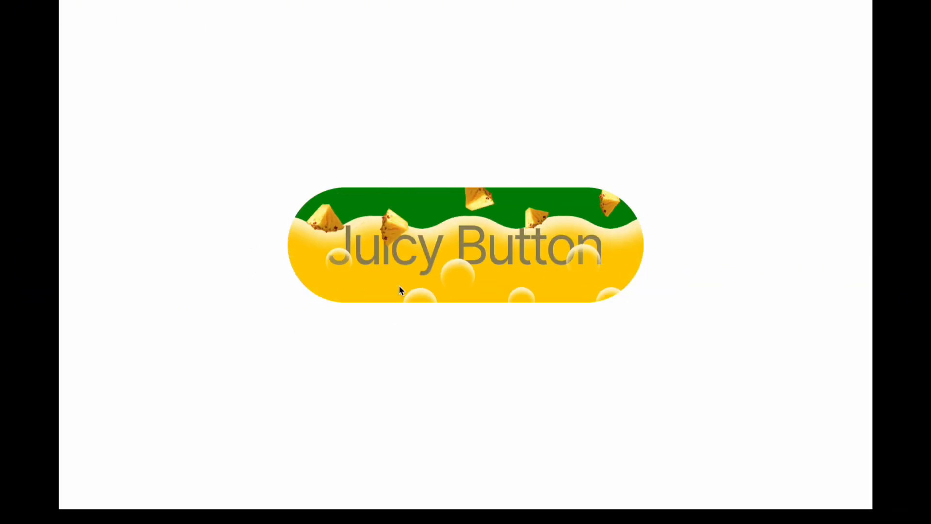
# Step: Open the green variant's hover interaction to review its smart-animate settings and switch to the prototype preview
pyautogui.click(92, 1)
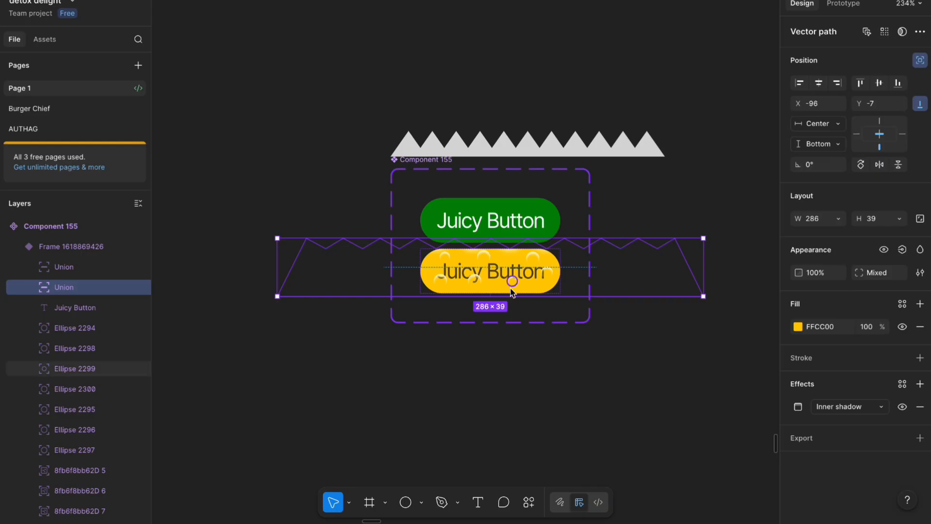
pyautogui.click(510, 196)
pyautogui.click(844, 4)
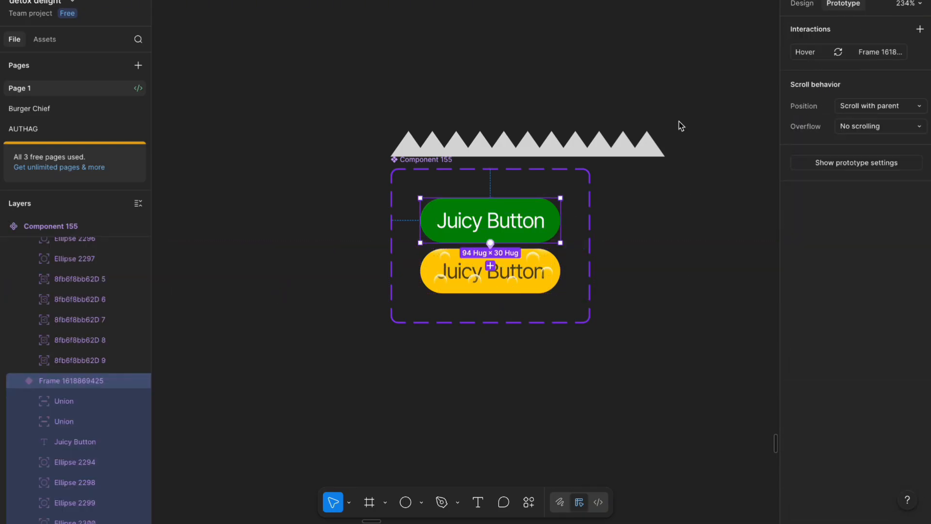
pyautogui.click(805, 53)
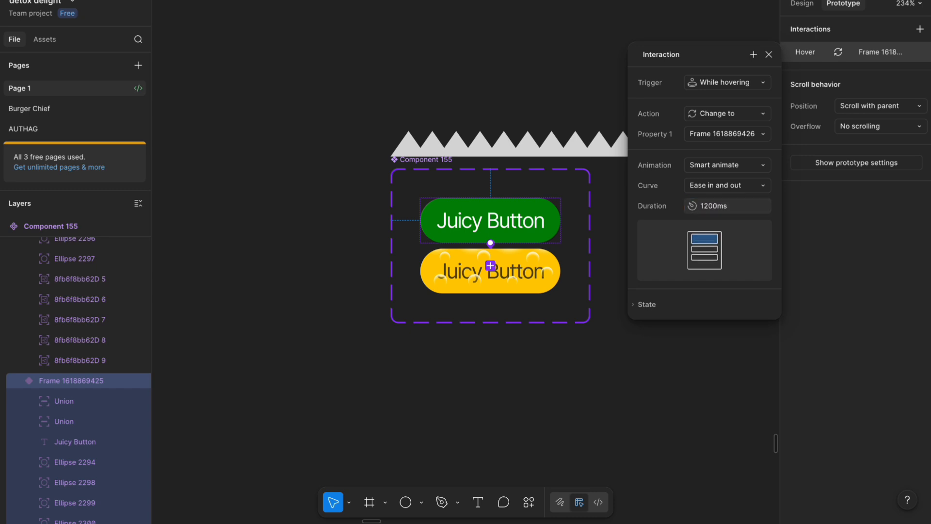
pyautogui.click(223, 1)
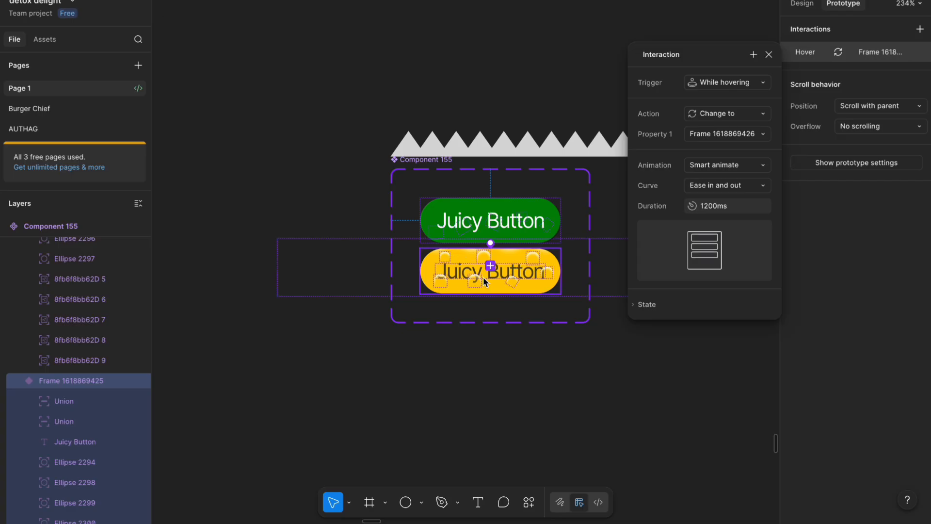
# Step: Scale down the upper bubble above the letters "on" in the yellow variant, keeping it perfectly round
pyautogui.scroll(5, 485, 274)
pyautogui.scroll(-3, 509, 277)
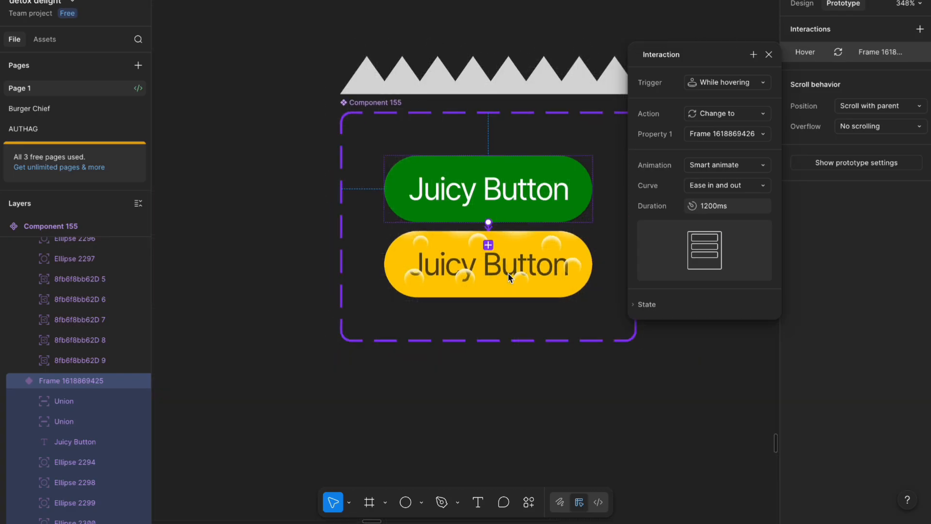
pyautogui.click(544, 243)
pyautogui.scroll(5, 538, 262)
pyautogui.click(583, 203)
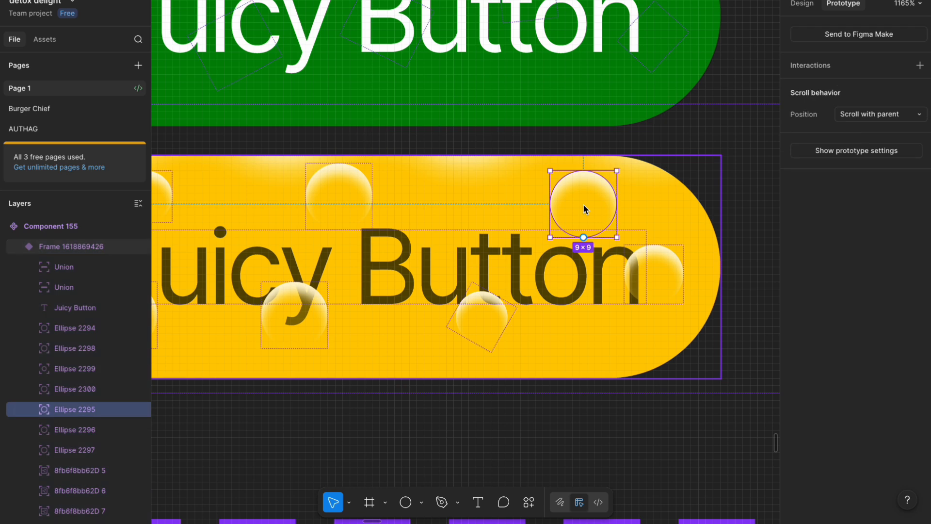
pyautogui.moveTo(616, 171); pyautogui.dragTo(601, 196)
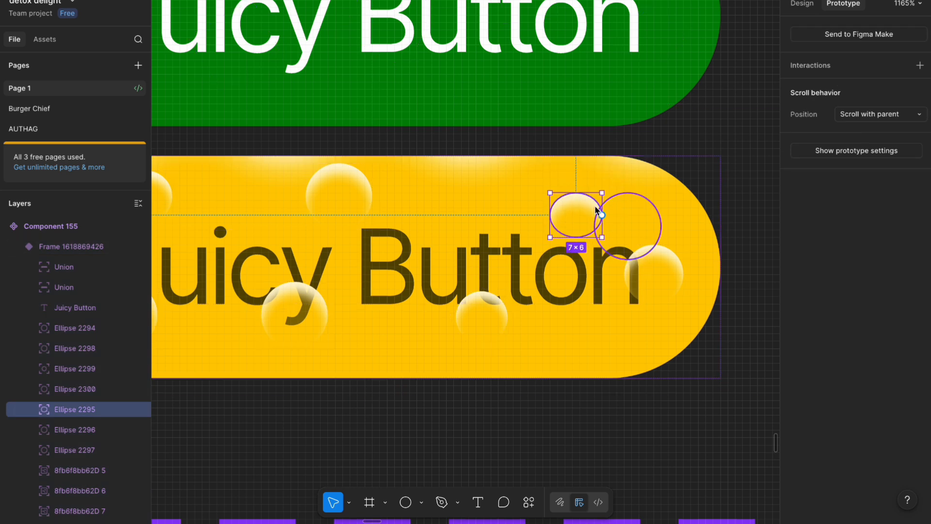
pyautogui.hotkey('ctrl', 'z')
pyautogui.press('k')
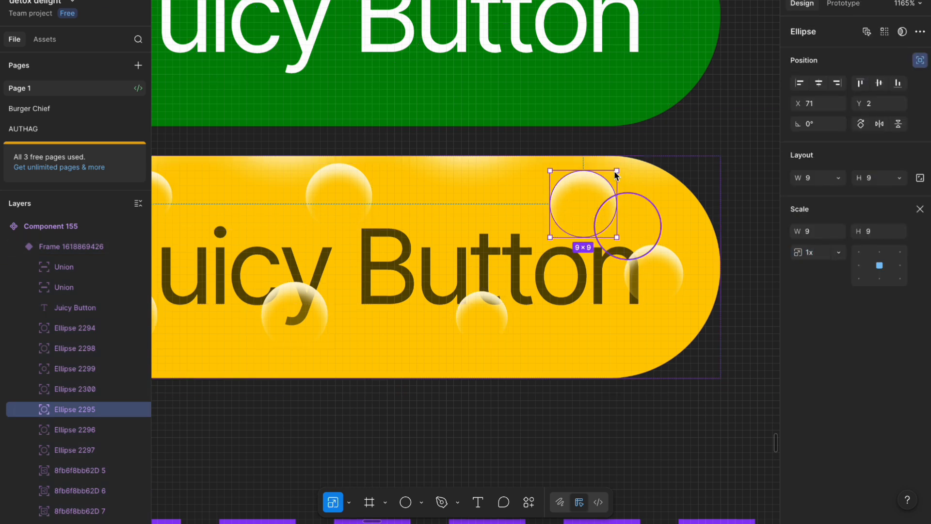
pyautogui.moveTo(615, 171); pyautogui.dragTo(601, 186)
# Step: Scale down the bubble beside the "n", then scale the top middle bubble to 8 × 8 and move it to X 43, Y 4
pyautogui.click(657, 280)
pyautogui.moveTo(685, 243); pyautogui.dragTo(658, 298)
pyautogui.click(473, 317)
pyautogui.click(346, 183)
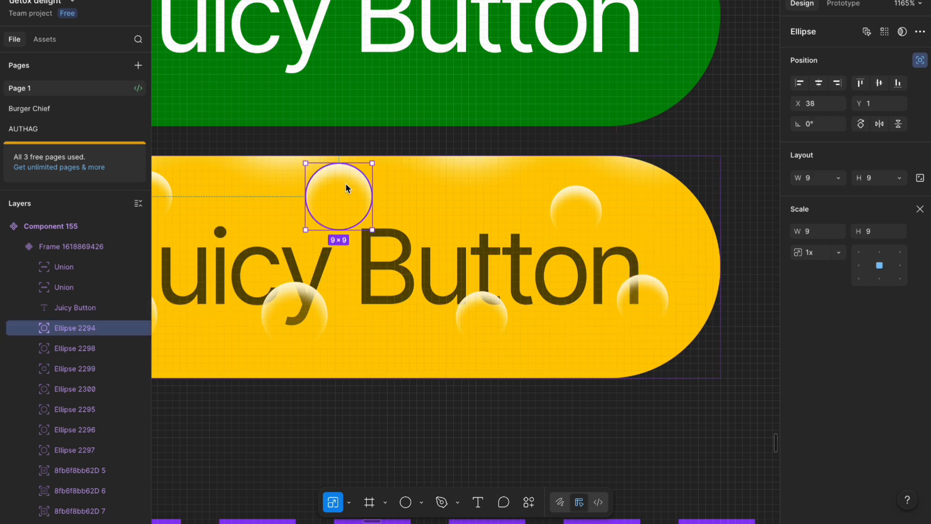
pyautogui.moveTo(374, 165); pyautogui.dragTo(381, 224)
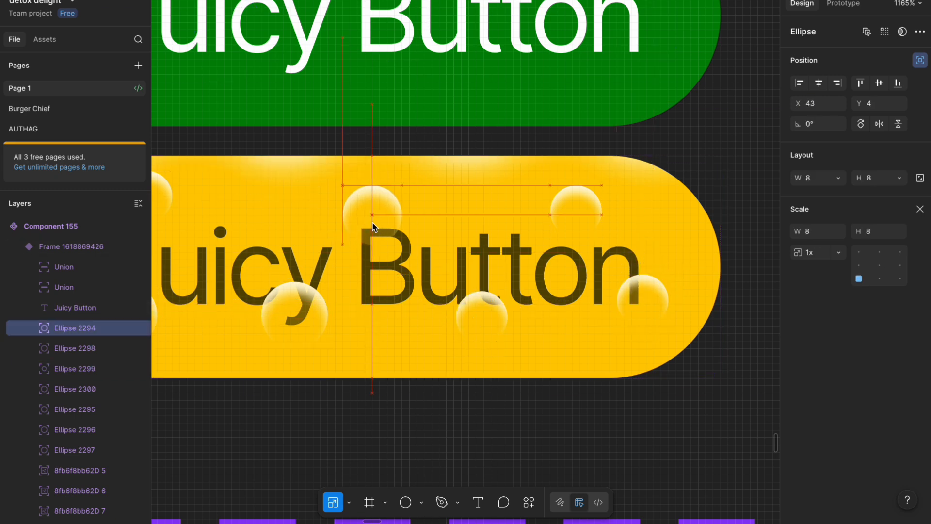
# Step: Shrink the bubble over the "y" and shift it over the "c", and scale the upper-left bubble to 7 × 7
pyautogui.hscroll(-3, 372, 223)
pyautogui.scroll(-2, 372, 223)
pyautogui.click(456, 233)
pyautogui.moveTo(477, 210); pyautogui.dragTo(407, 207)
pyautogui.moveTo(299, 130); pyautogui.dragTo(262, 137)
# Step: Scale the lower-left bubble to 8 × 8 and position it at X 13, Y 16 under the "J"
pyautogui.moveTo(283, 250); pyautogui.dragTo(328, 248)
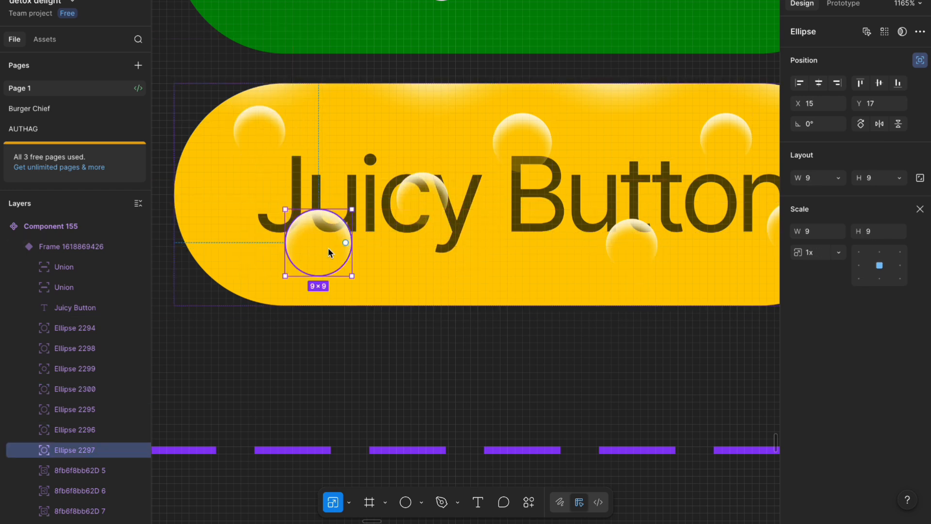
pyautogui.moveTo(352, 209); pyautogui.dragTo(345, 216)
pyautogui.moveTo(316, 250); pyautogui.dragTo(302, 236)
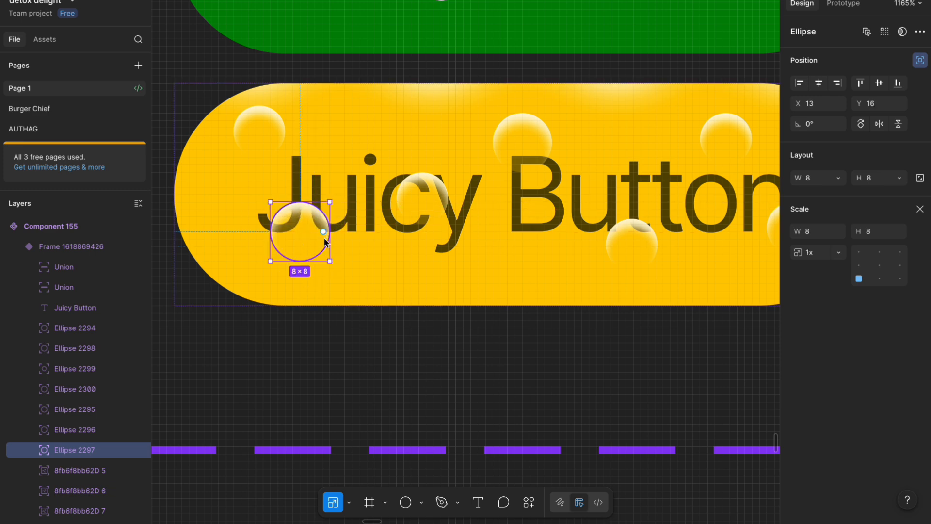
# Step: Move the top middle bubble to X 44, Y 1 in the yellow variant and switch to the prototype preview
pyautogui.scroll(-3, 324, 241)
pyautogui.click(277, 164)
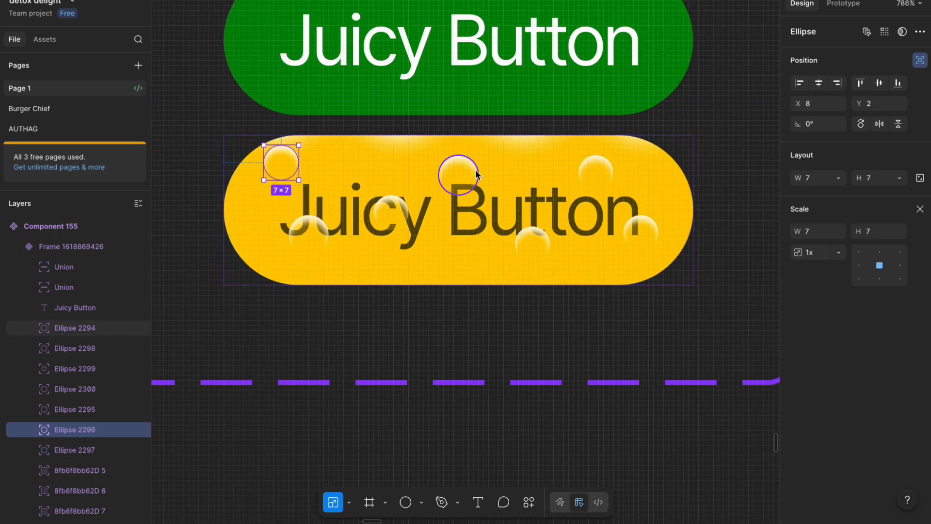
pyautogui.moveTo(464, 171); pyautogui.dragTo(469, 156)
pyautogui.click(174, 1)
pyautogui.click(184, 0)
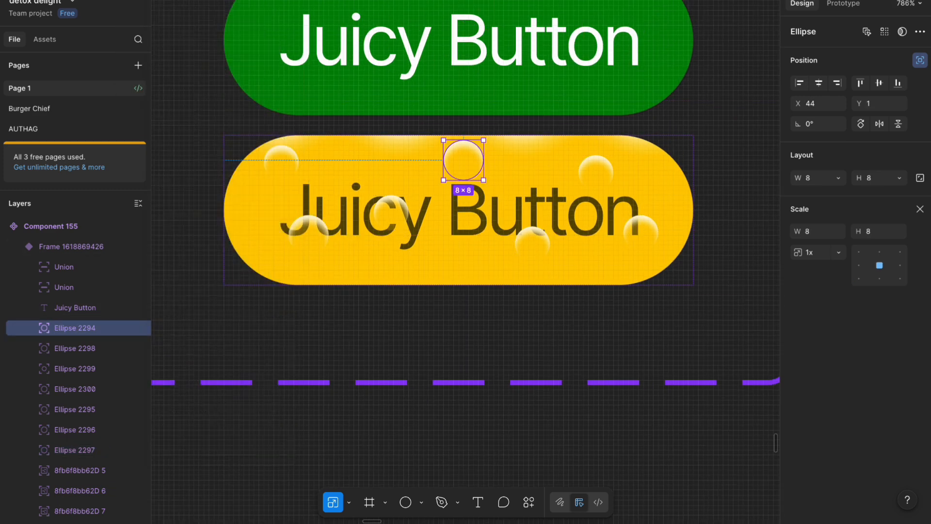
pyautogui.click(208, 0)
# Step: Examine the button's hover animation in the preview, checking the rescaled bubbles, waves and pineapple chunks
pyautogui.click(329, 244)
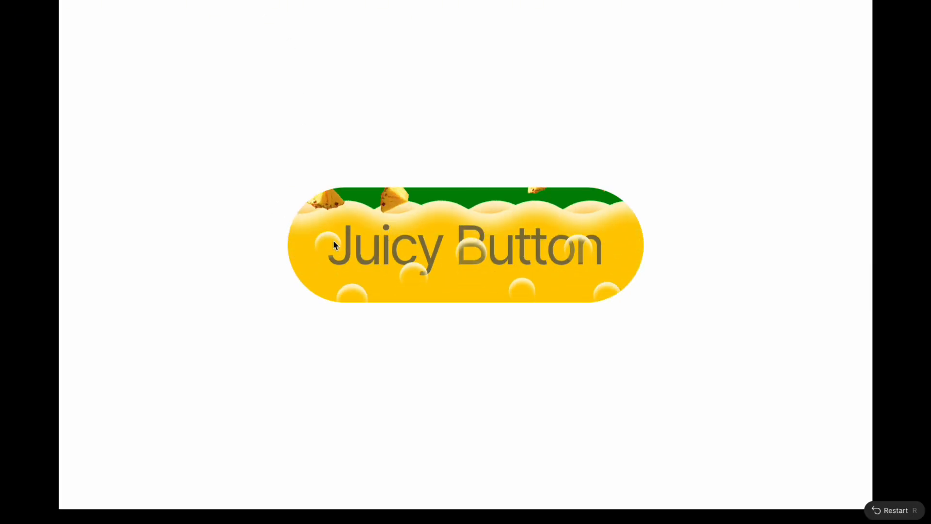
pyautogui.click(395, 302)
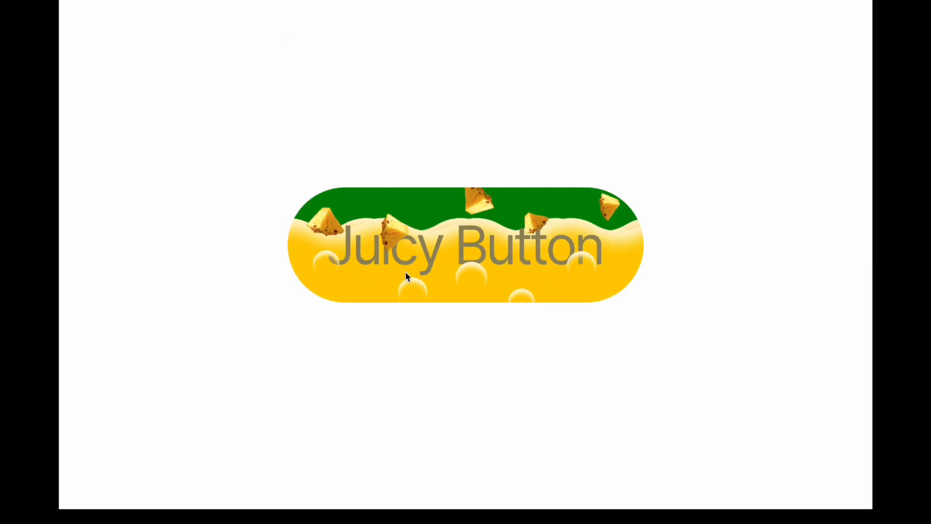
pyautogui.click(460, 300)
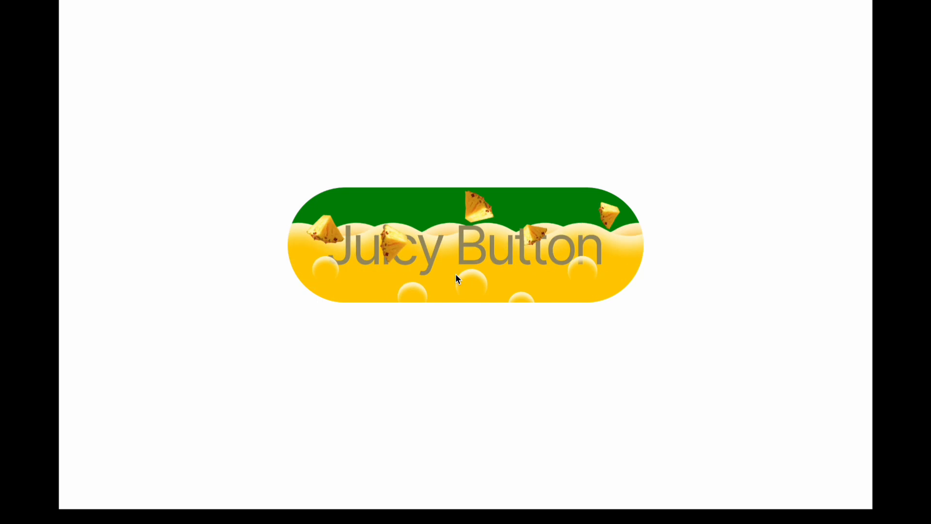
pyautogui.click(473, 215)
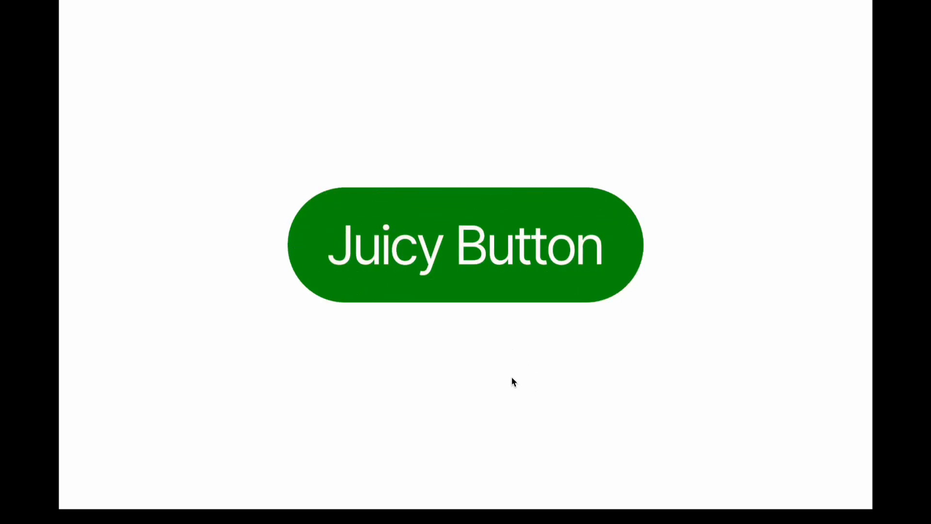
pyautogui.click(466, 280)
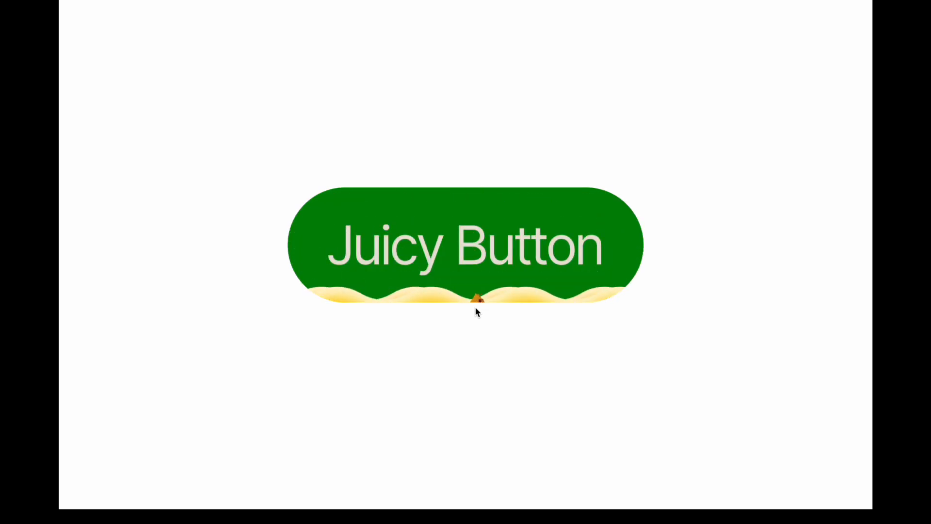
pyautogui.click(476, 264)
pyautogui.click(537, 283)
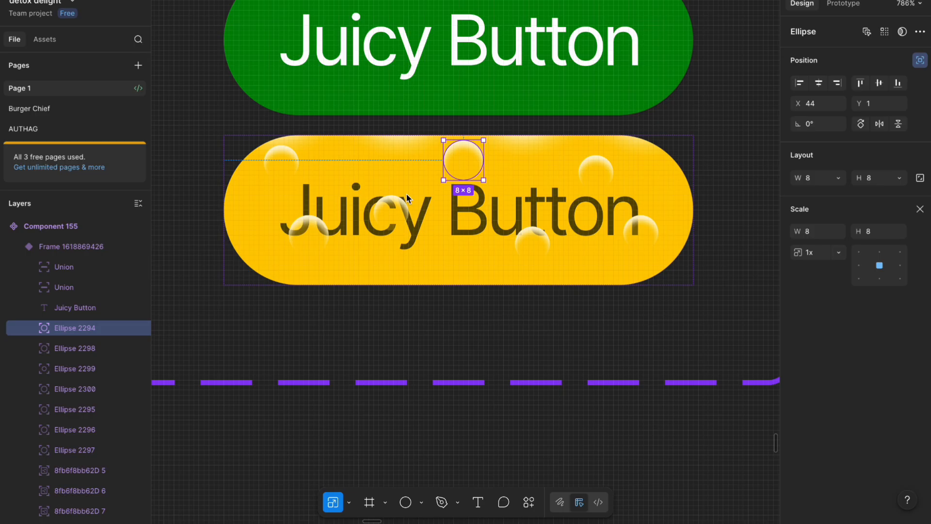
# Step: Locate the Detox Delight landing page frame on the canvas and open its prototype preview
pyautogui.scroll(-3, 532, 294)
pyautogui.moveTo(679, 348); pyautogui.dragTo(549, 339)
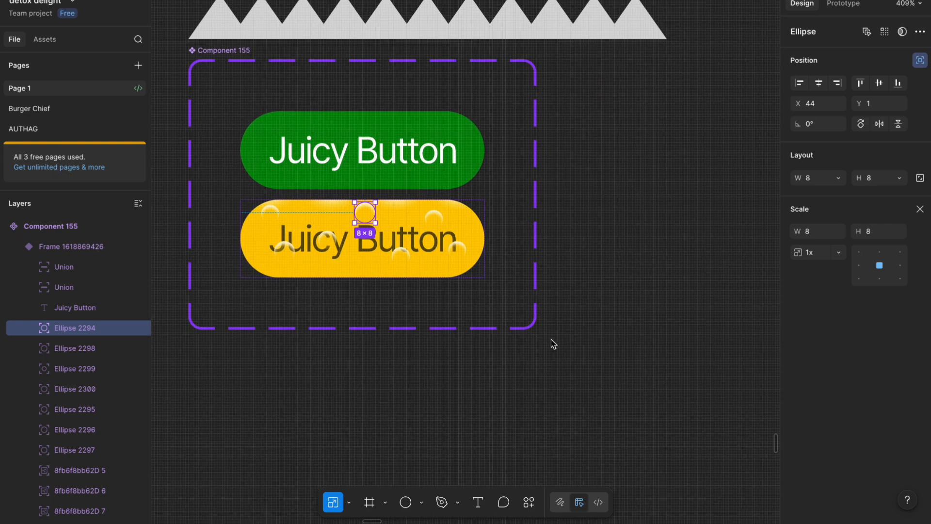
pyautogui.scroll(3, 320, 254)
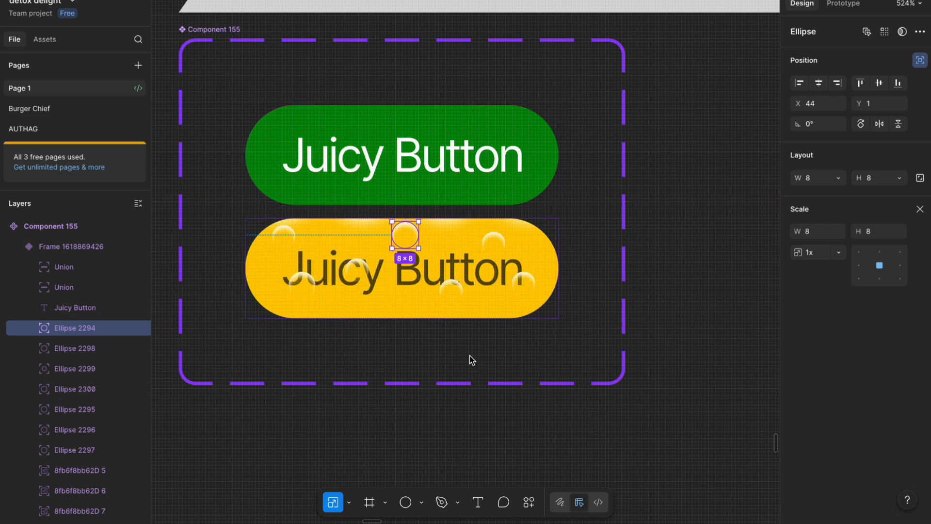
pyautogui.scroll(-5, 470, 360)
pyautogui.scroll(-7, 470, 359)
pyautogui.moveTo(310, 254); pyautogui.dragTo(594, 406)
pyautogui.scroll(-7, 594, 405)
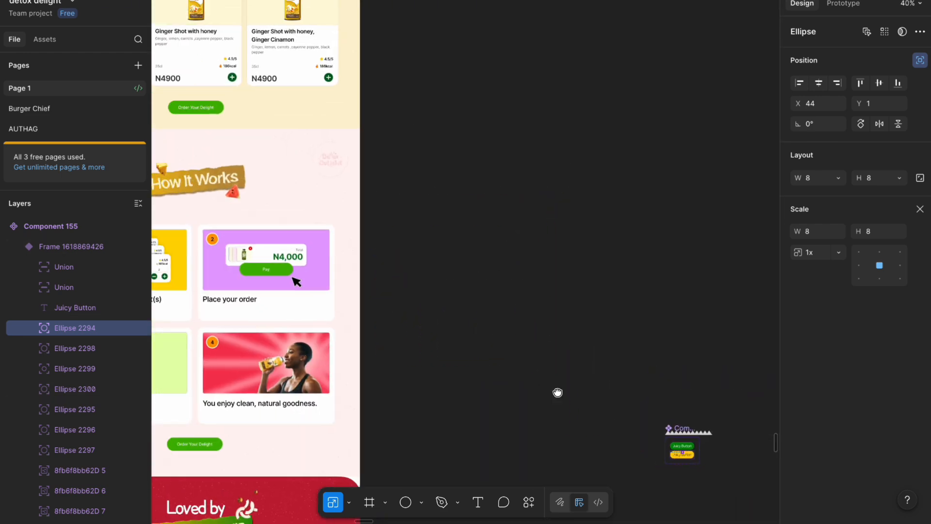
pyautogui.moveTo(353, 90); pyautogui.dragTo(563, 262)
pyautogui.click(487, 231)
pyautogui.click(872, 1)
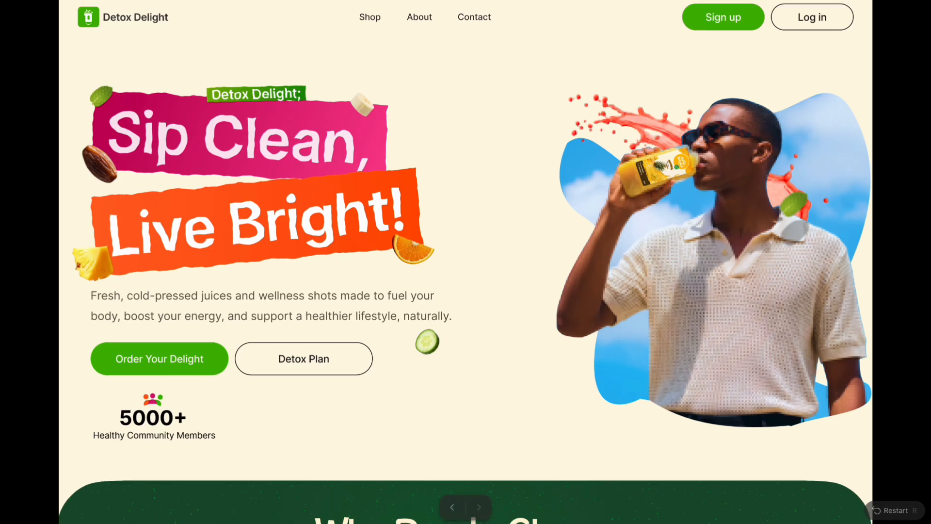
# Step: Examine the liquid hover effects on the landing page's buttons, from the hero section to the best-selling blends
pyautogui.click(138, 8)
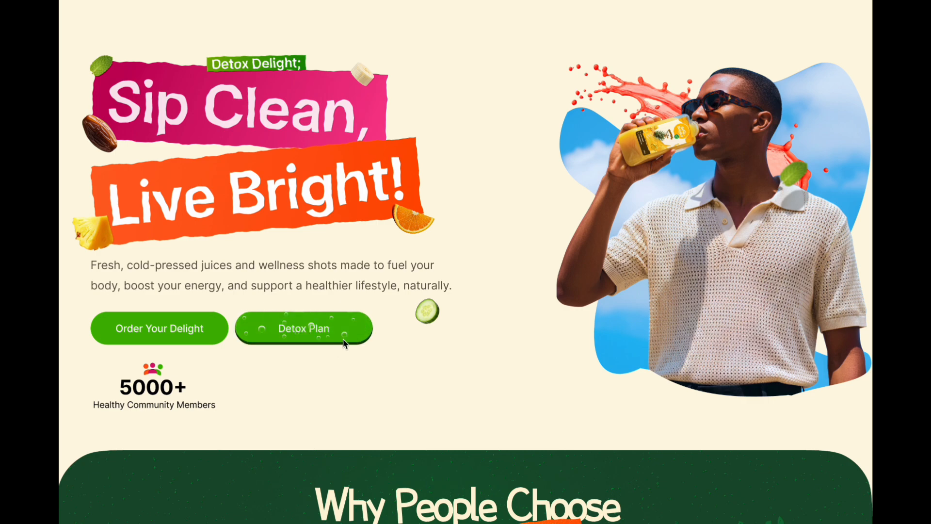
pyautogui.scroll(-10, 474, 368)
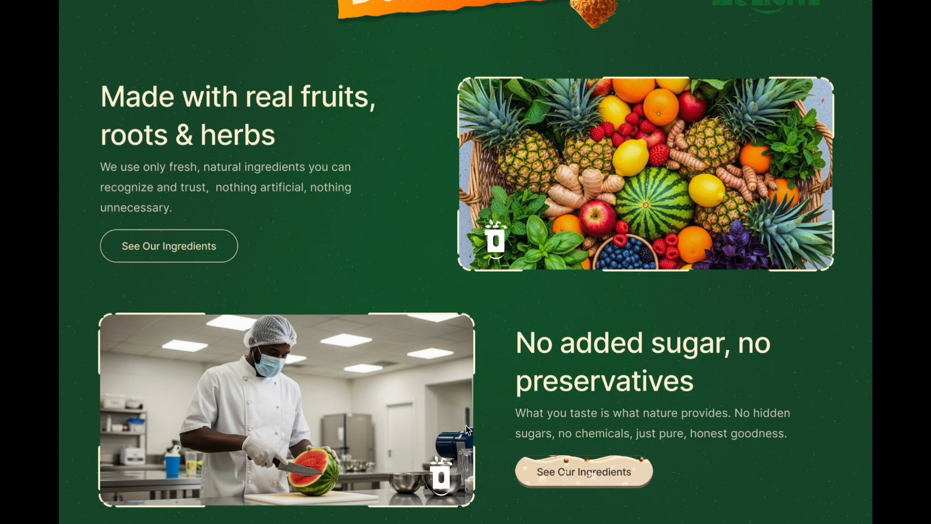
pyautogui.scroll(-5, 375, 420)
pyautogui.scroll(-15, 373, 417)
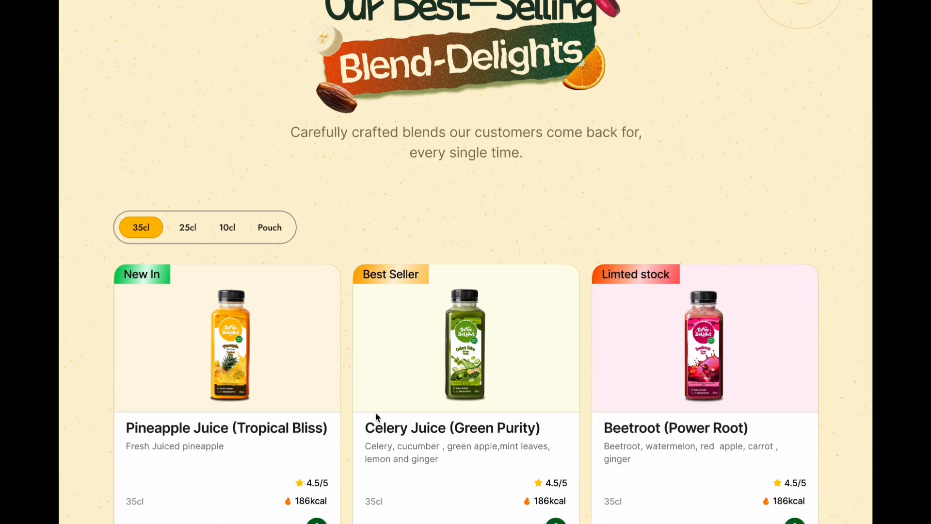
pyautogui.scroll(20, 273, 420)
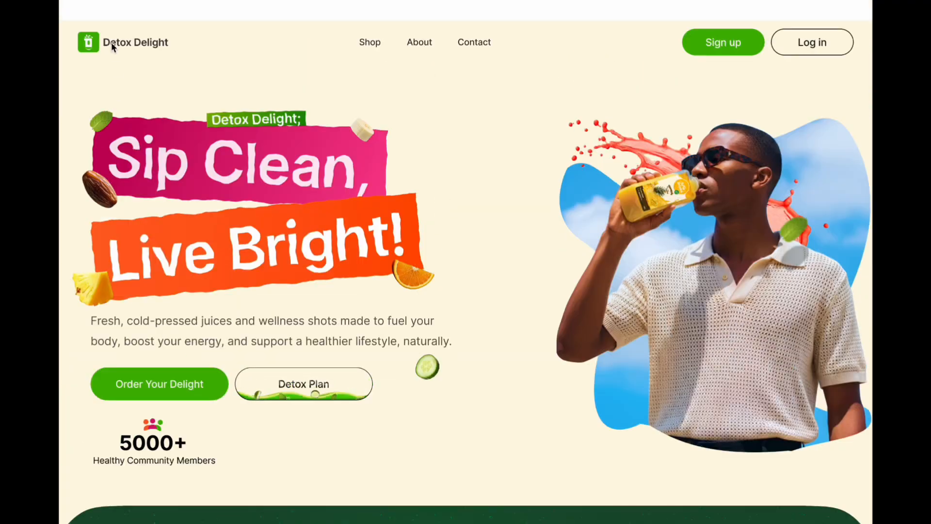
# Step: Leave the landing page preview and return to the two Juicy Button variants on the canvas
pyautogui.click(97, 1)
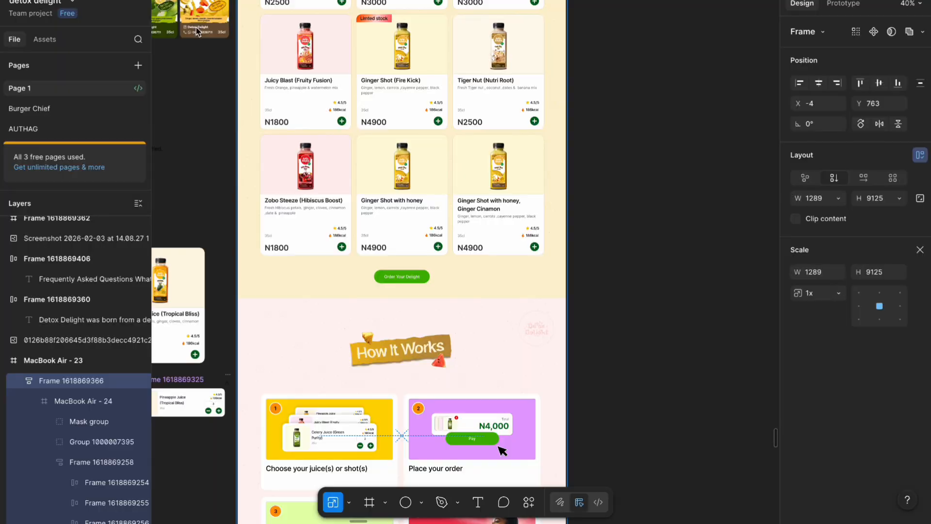
pyautogui.moveTo(532, 256); pyautogui.dragTo(454, 360)
pyautogui.scroll(-5, 465, 347)
pyautogui.scroll(-4, 544, 412)
pyautogui.scroll(5, 462, 357)
pyautogui.scroll(4, 289, 338)
pyautogui.scroll(6, 423, 361)
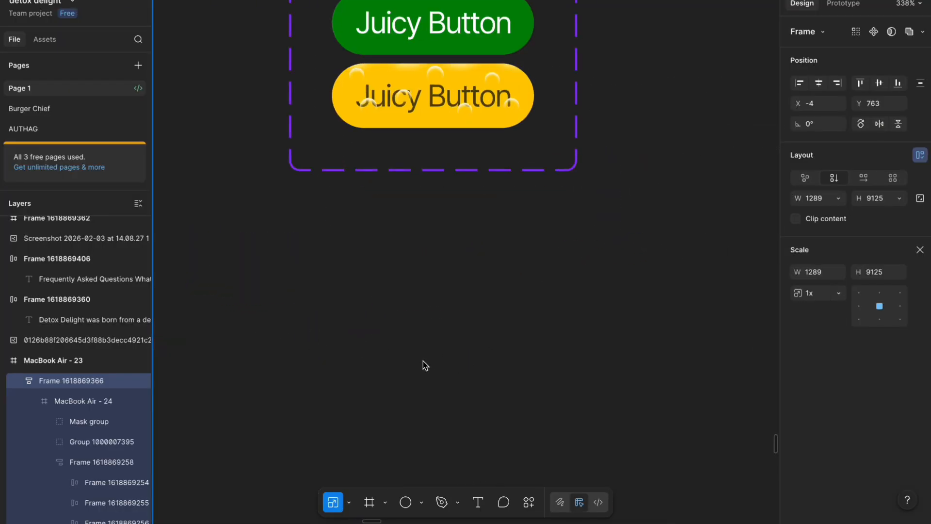
pyautogui.moveTo(444, 318); pyautogui.dragTo(442, 506)
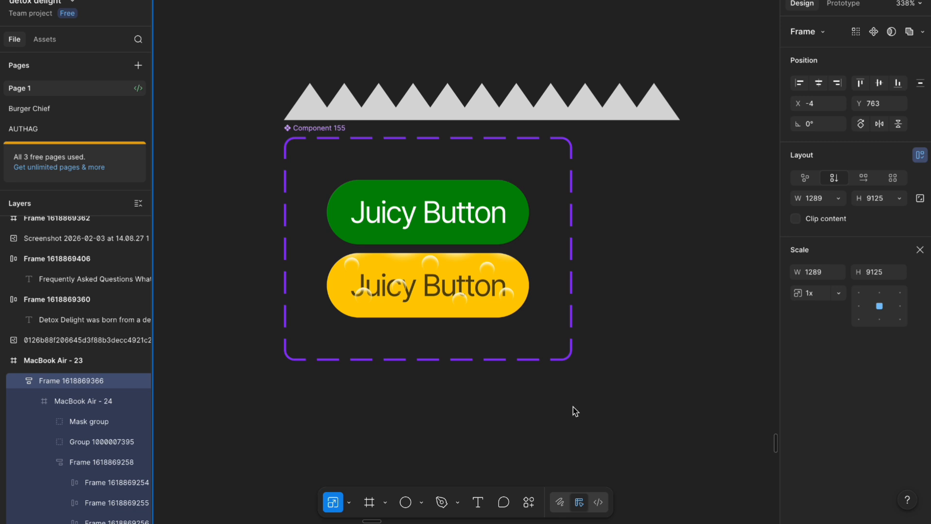